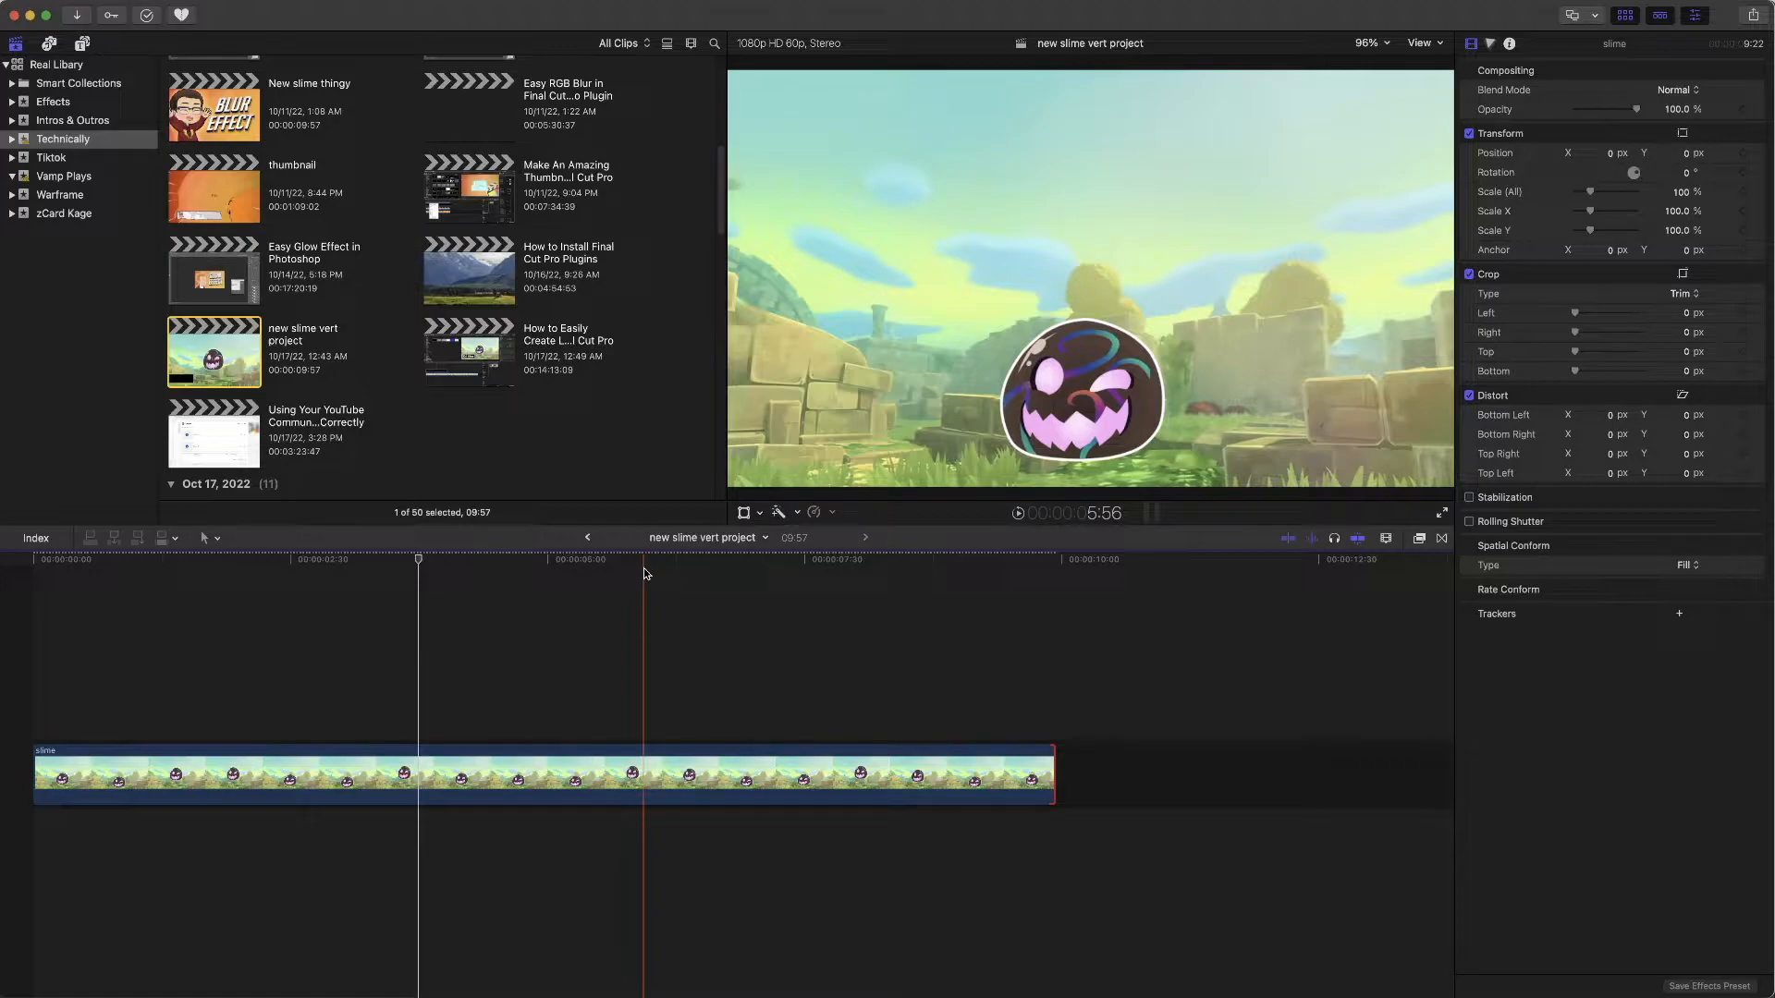
- Duplicate the slime clip and stack the copy directly above the original in the timeline
click(555, 784)
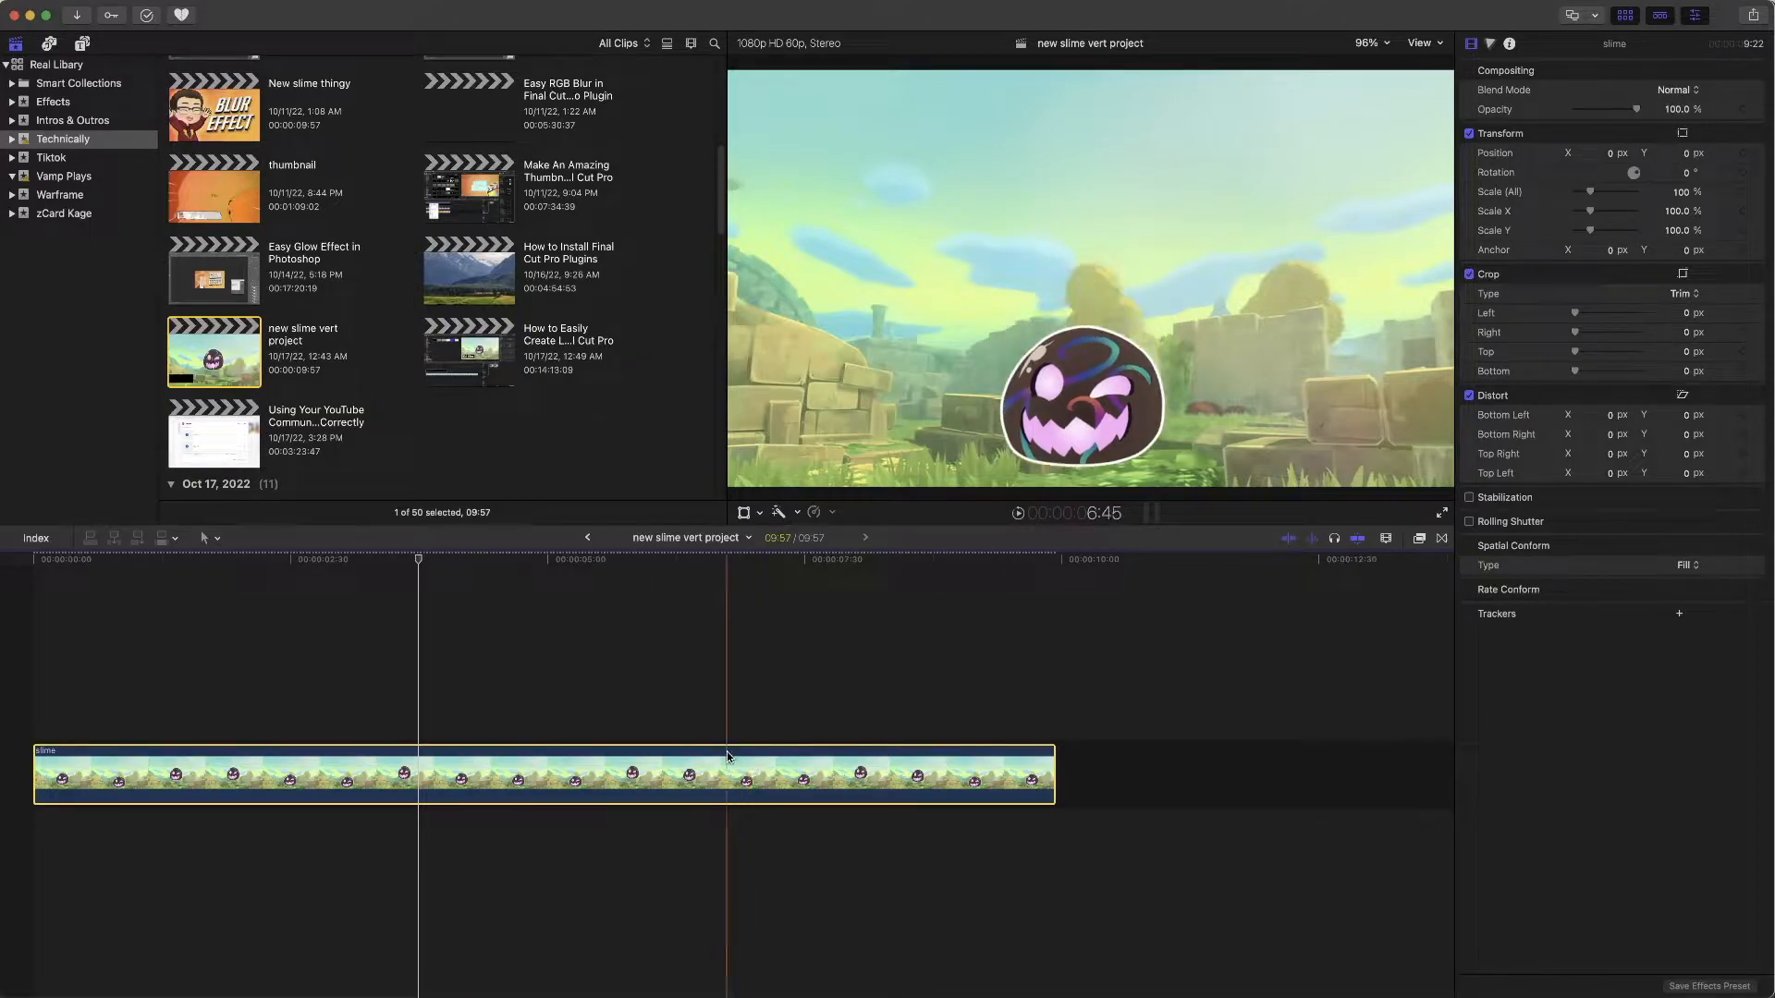
drag(695, 764, 688, 707)
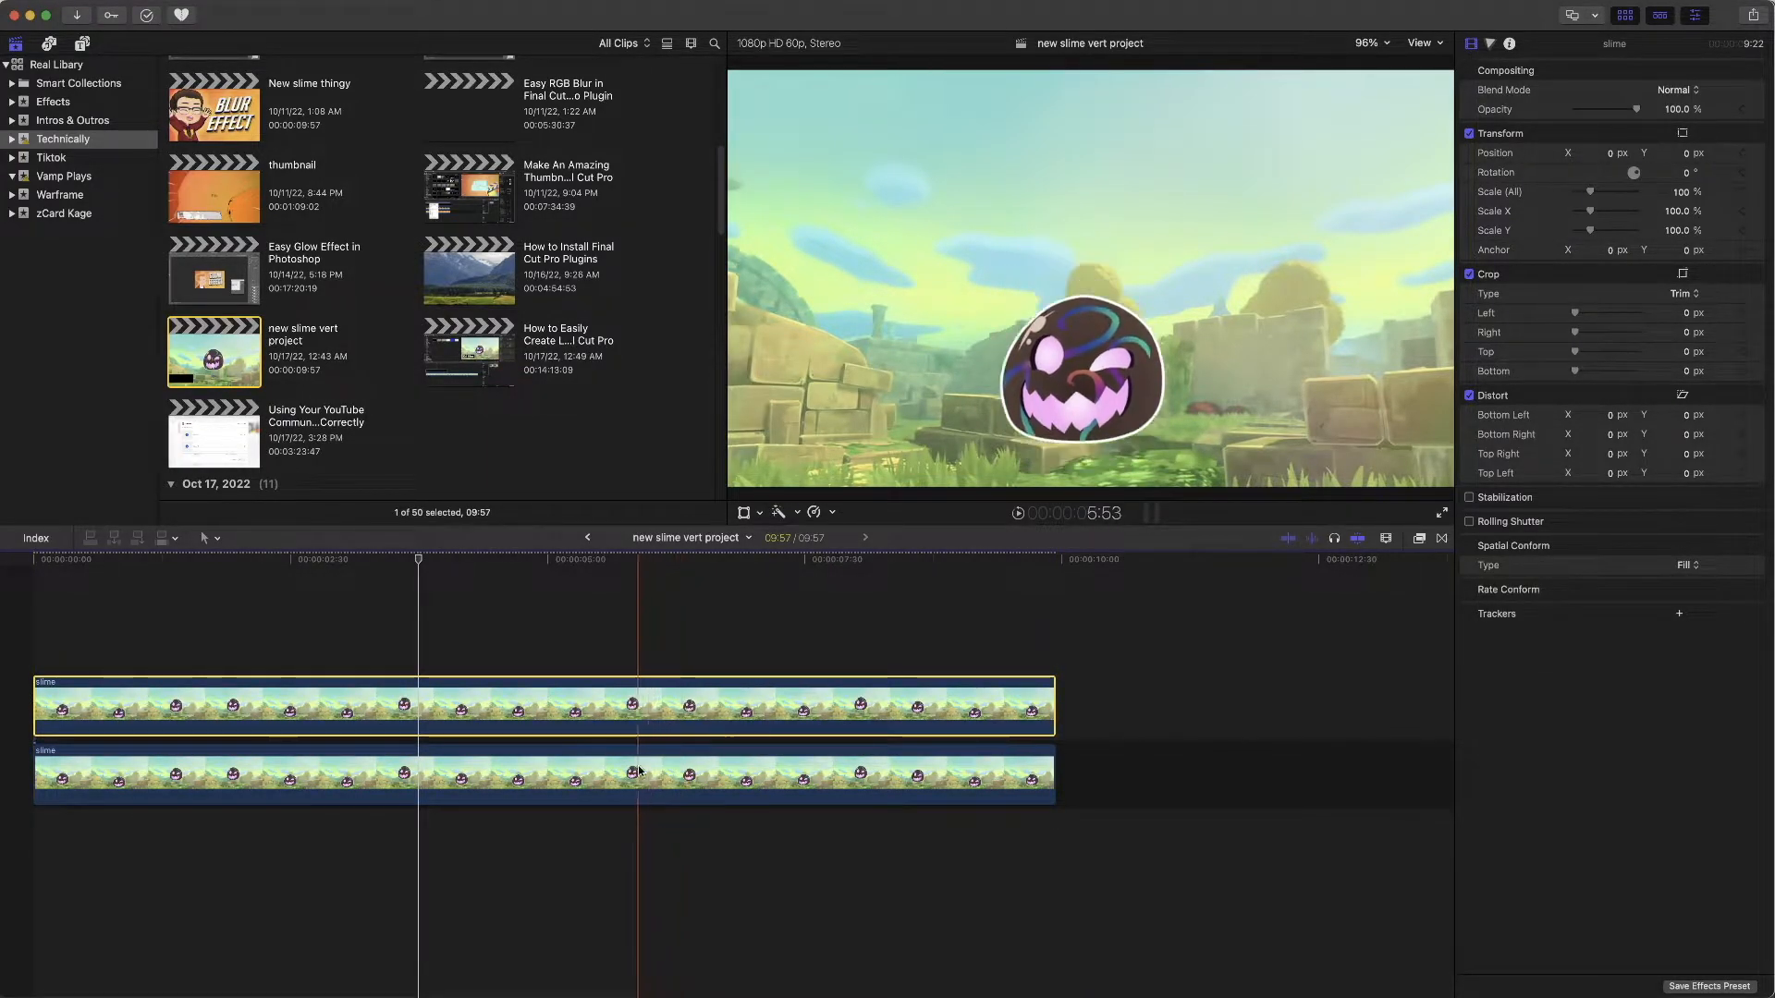
right_click(643, 788)
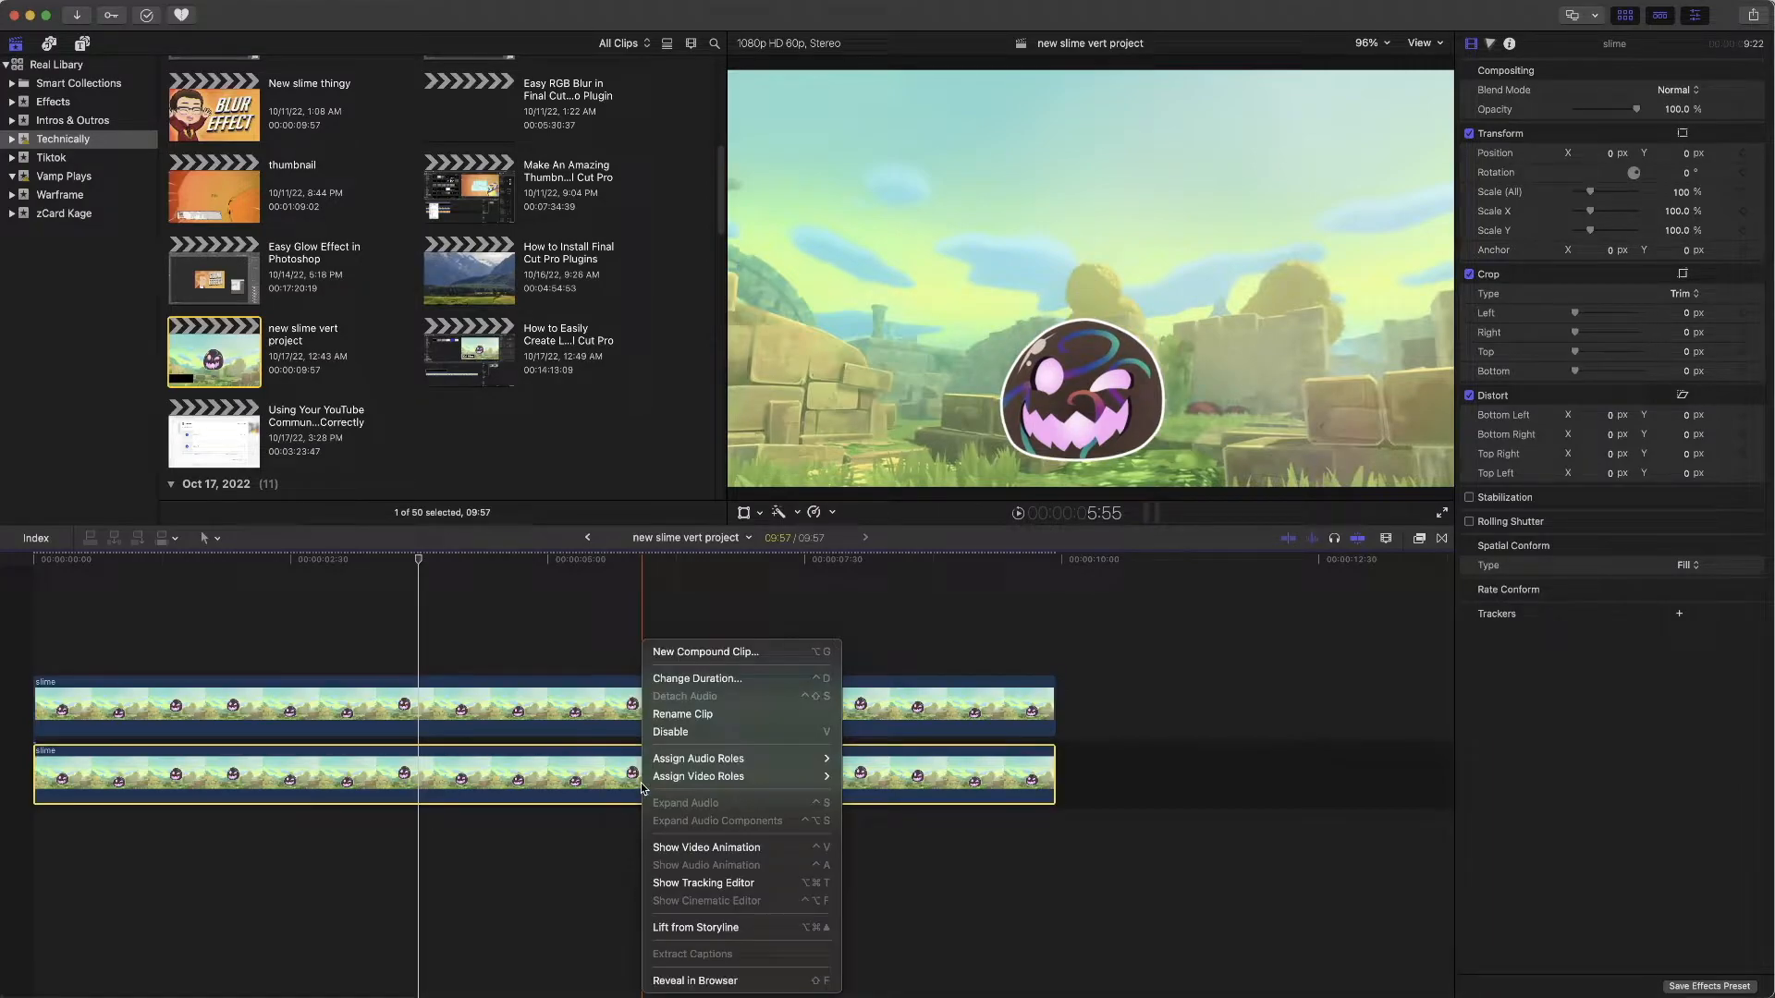
click(593, 770)
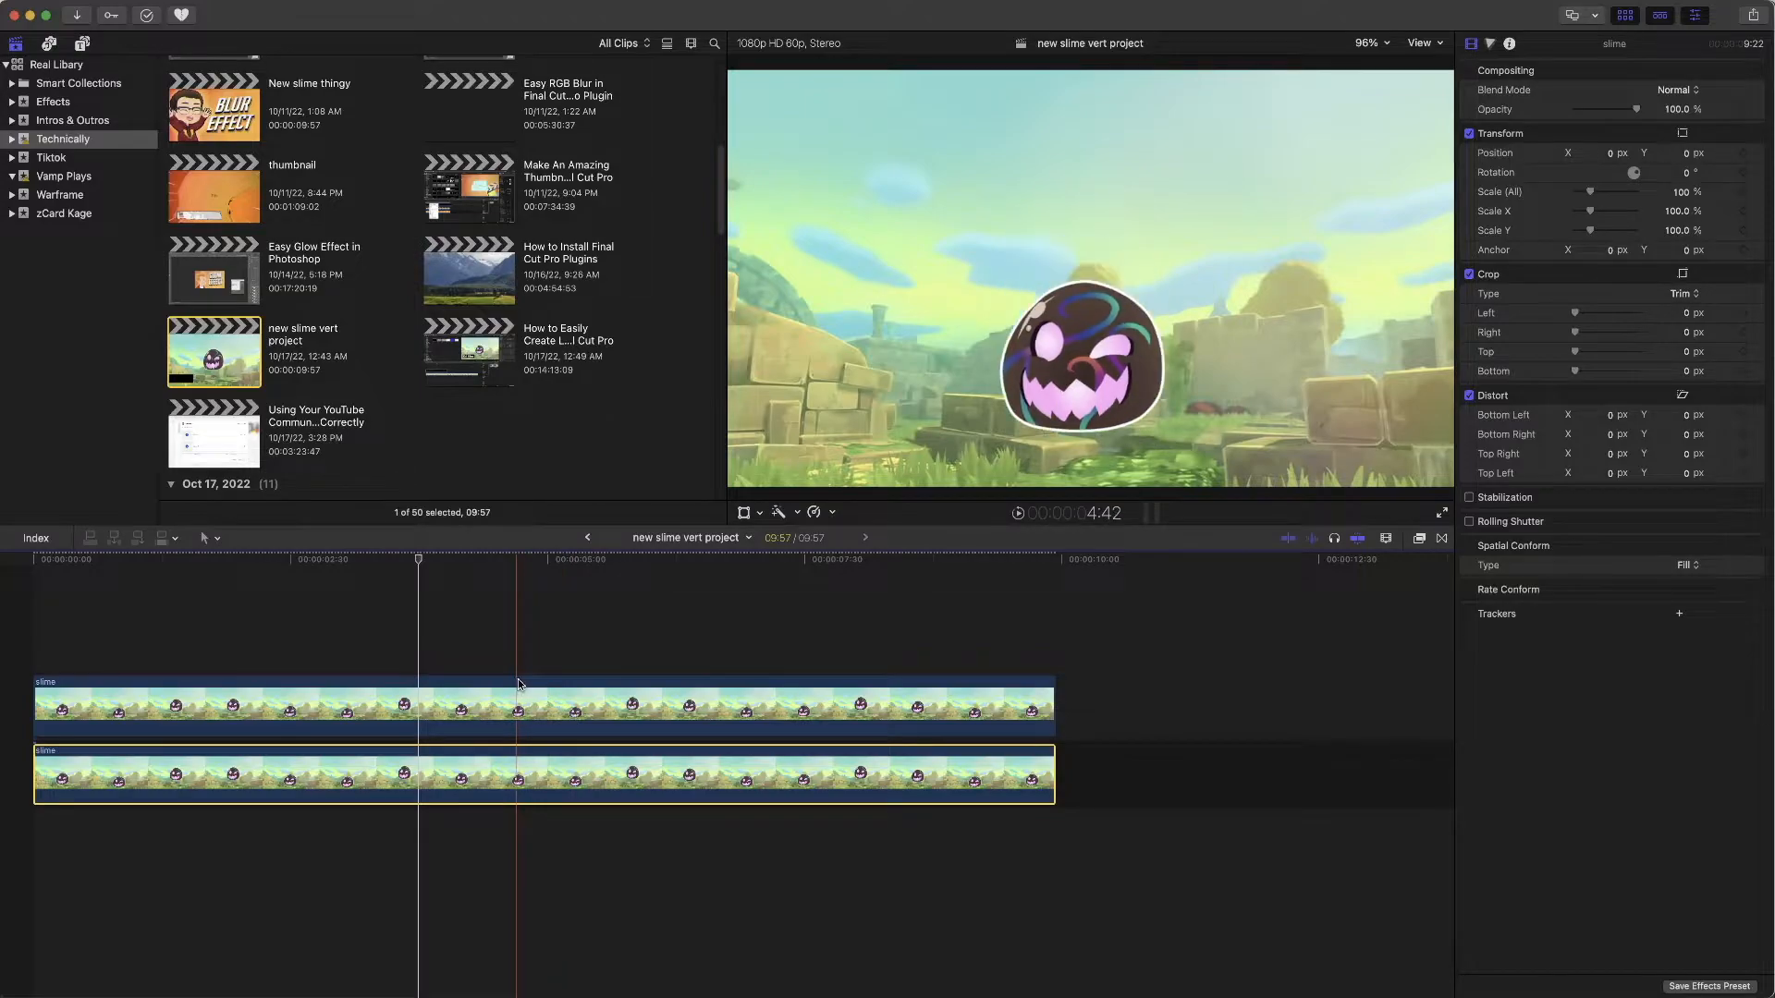
- Add a Whites solid generator above both slime clips and shorten its end to match their length
click(82, 48)
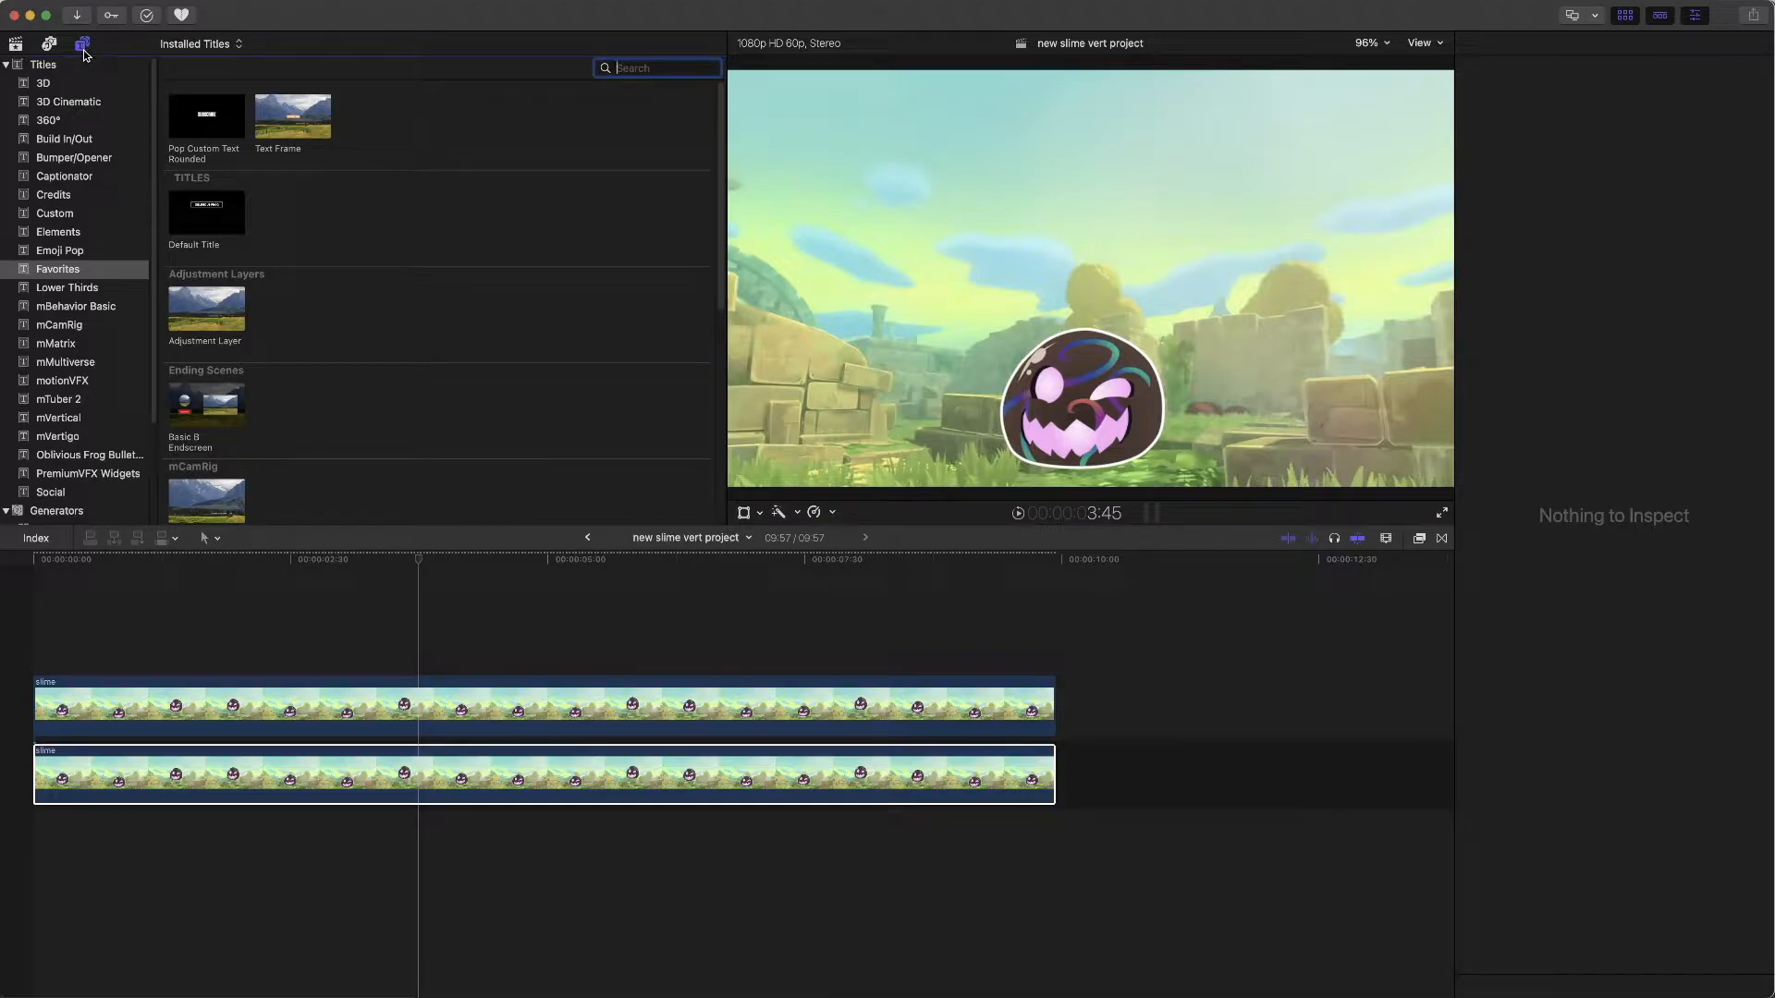
scroll(61, 331, down, 3)
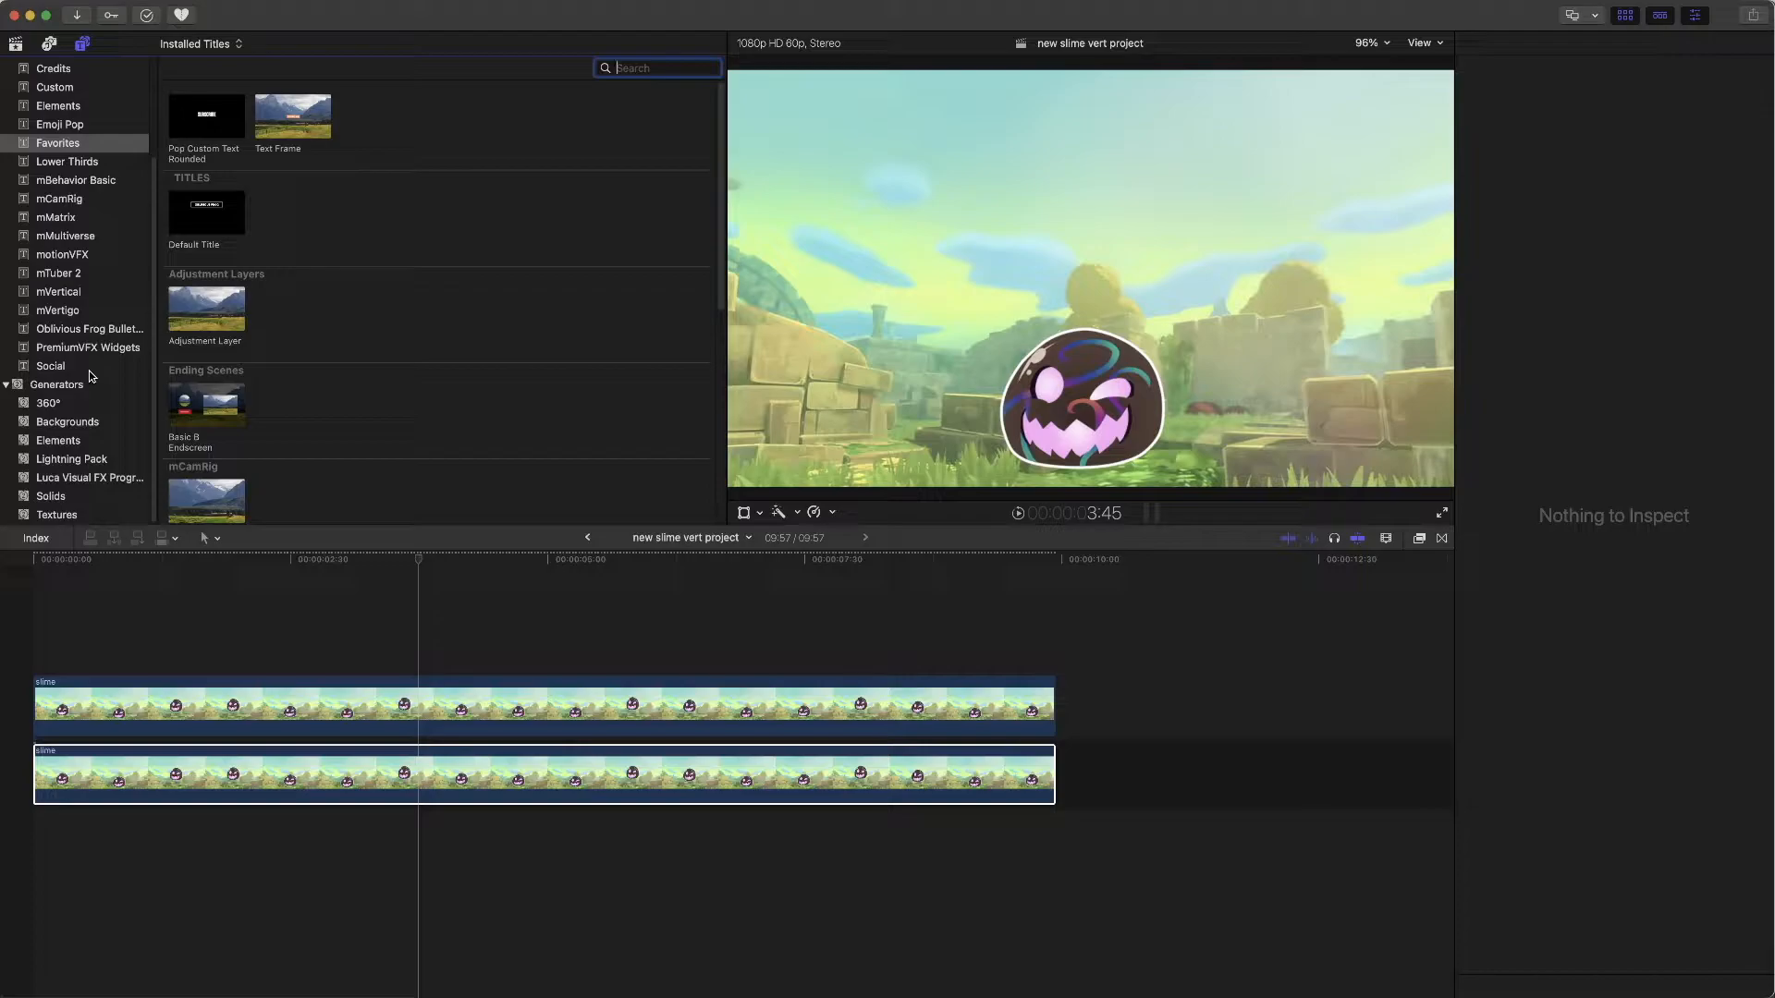
click(79, 501)
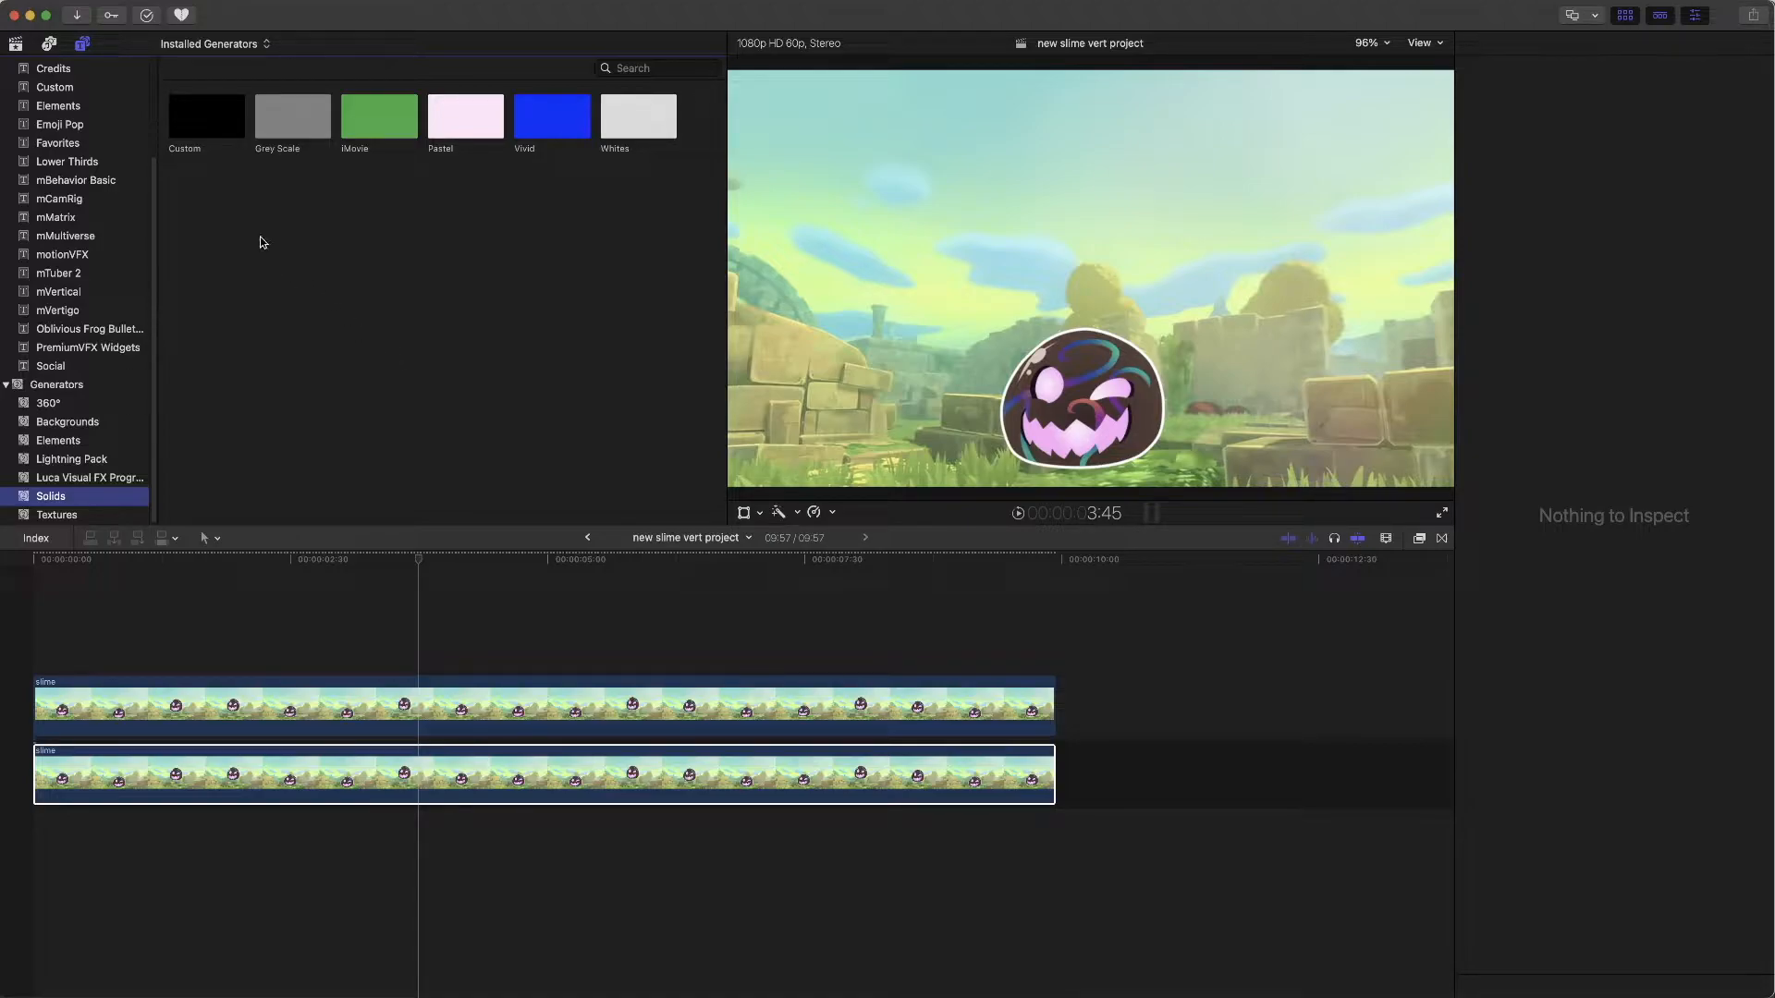
click(209, 136)
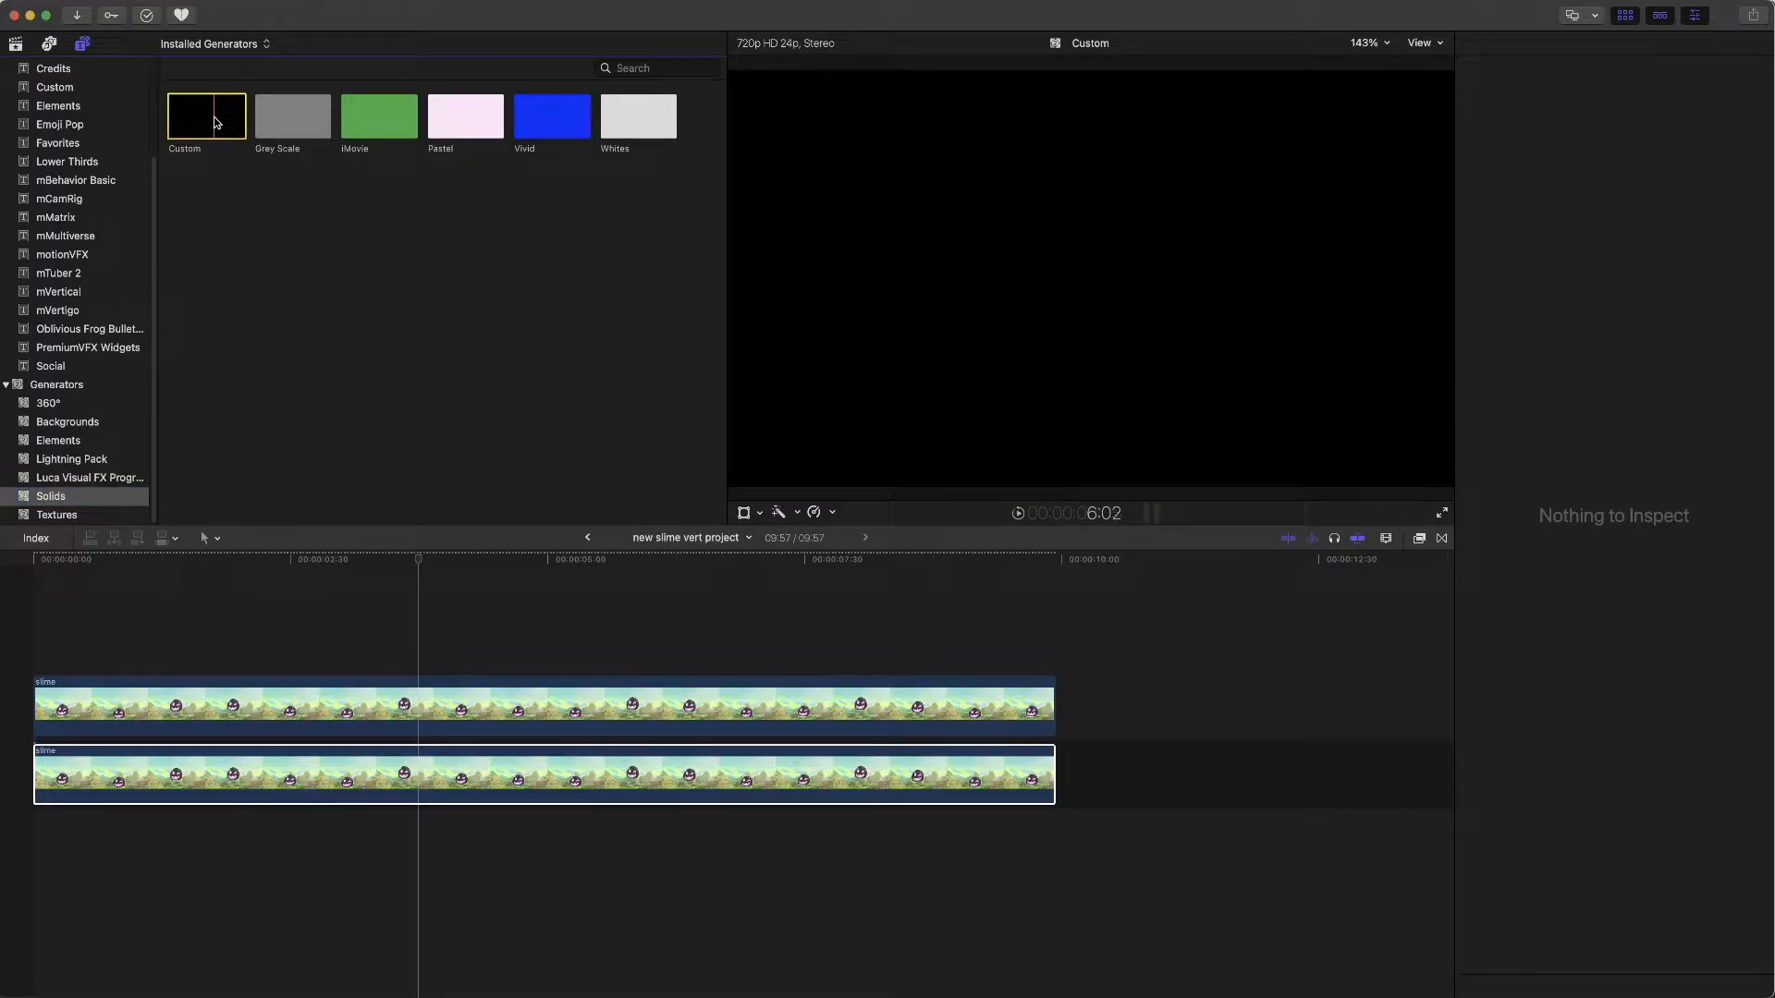
click(632, 132)
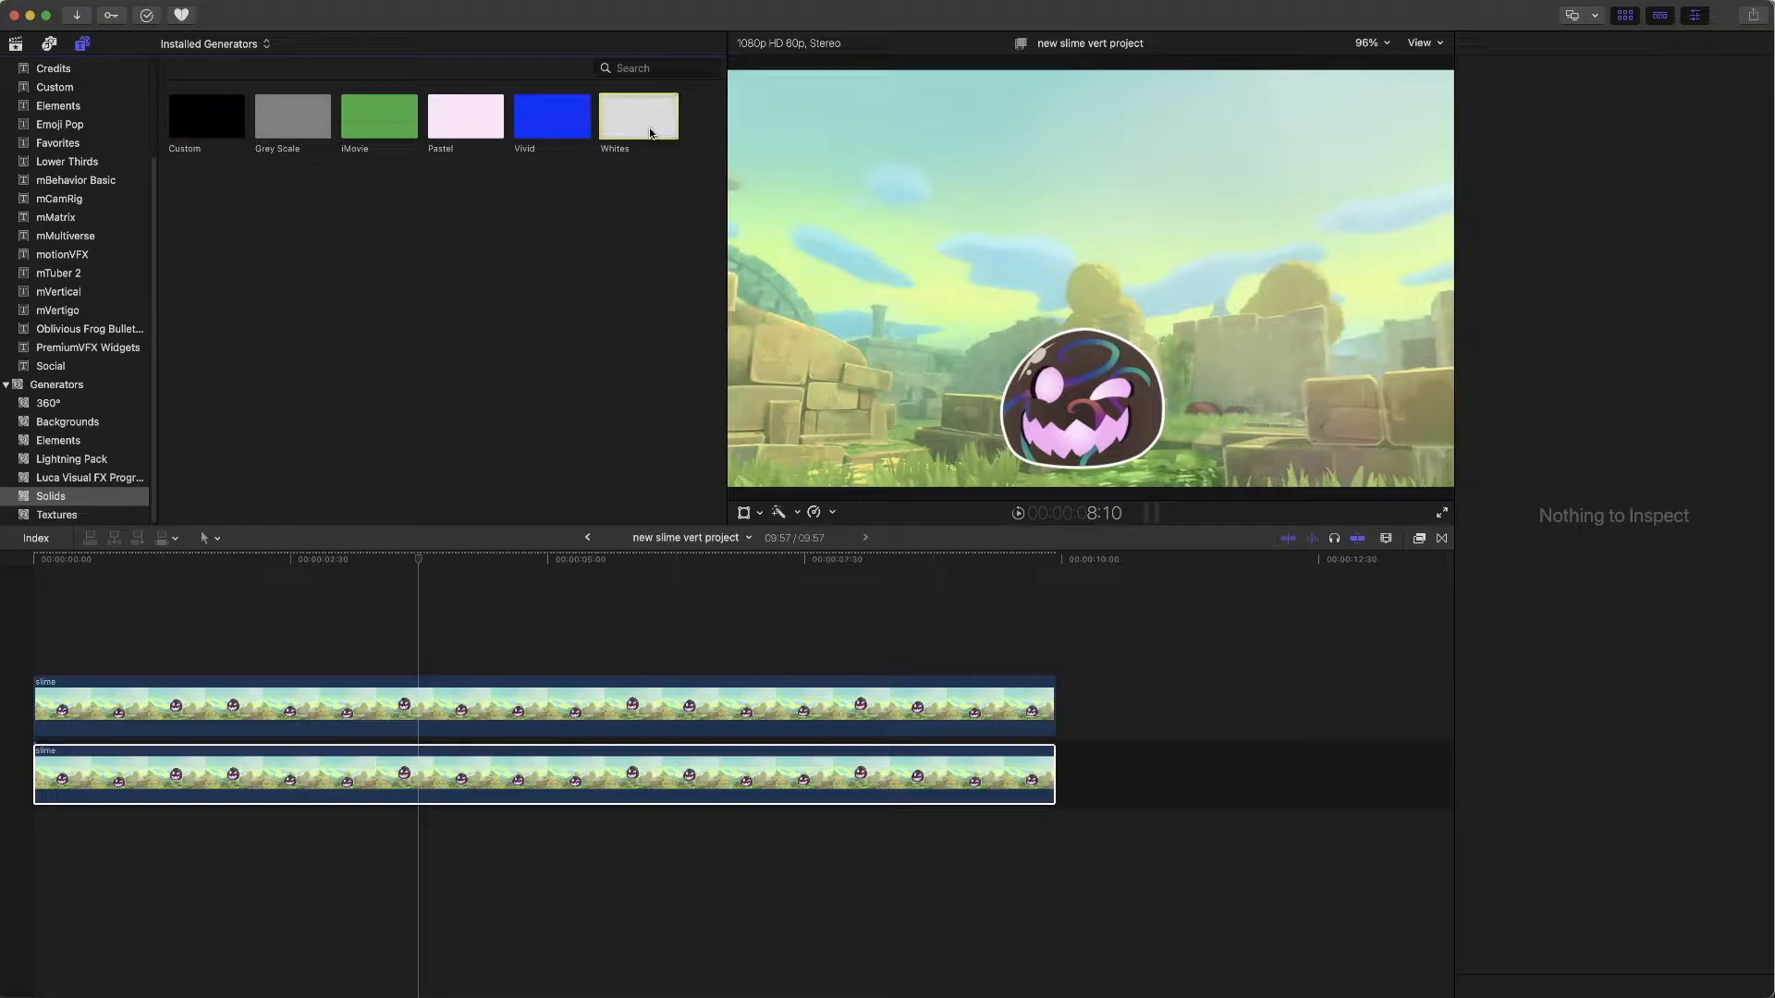
drag(633, 133, 10, 638)
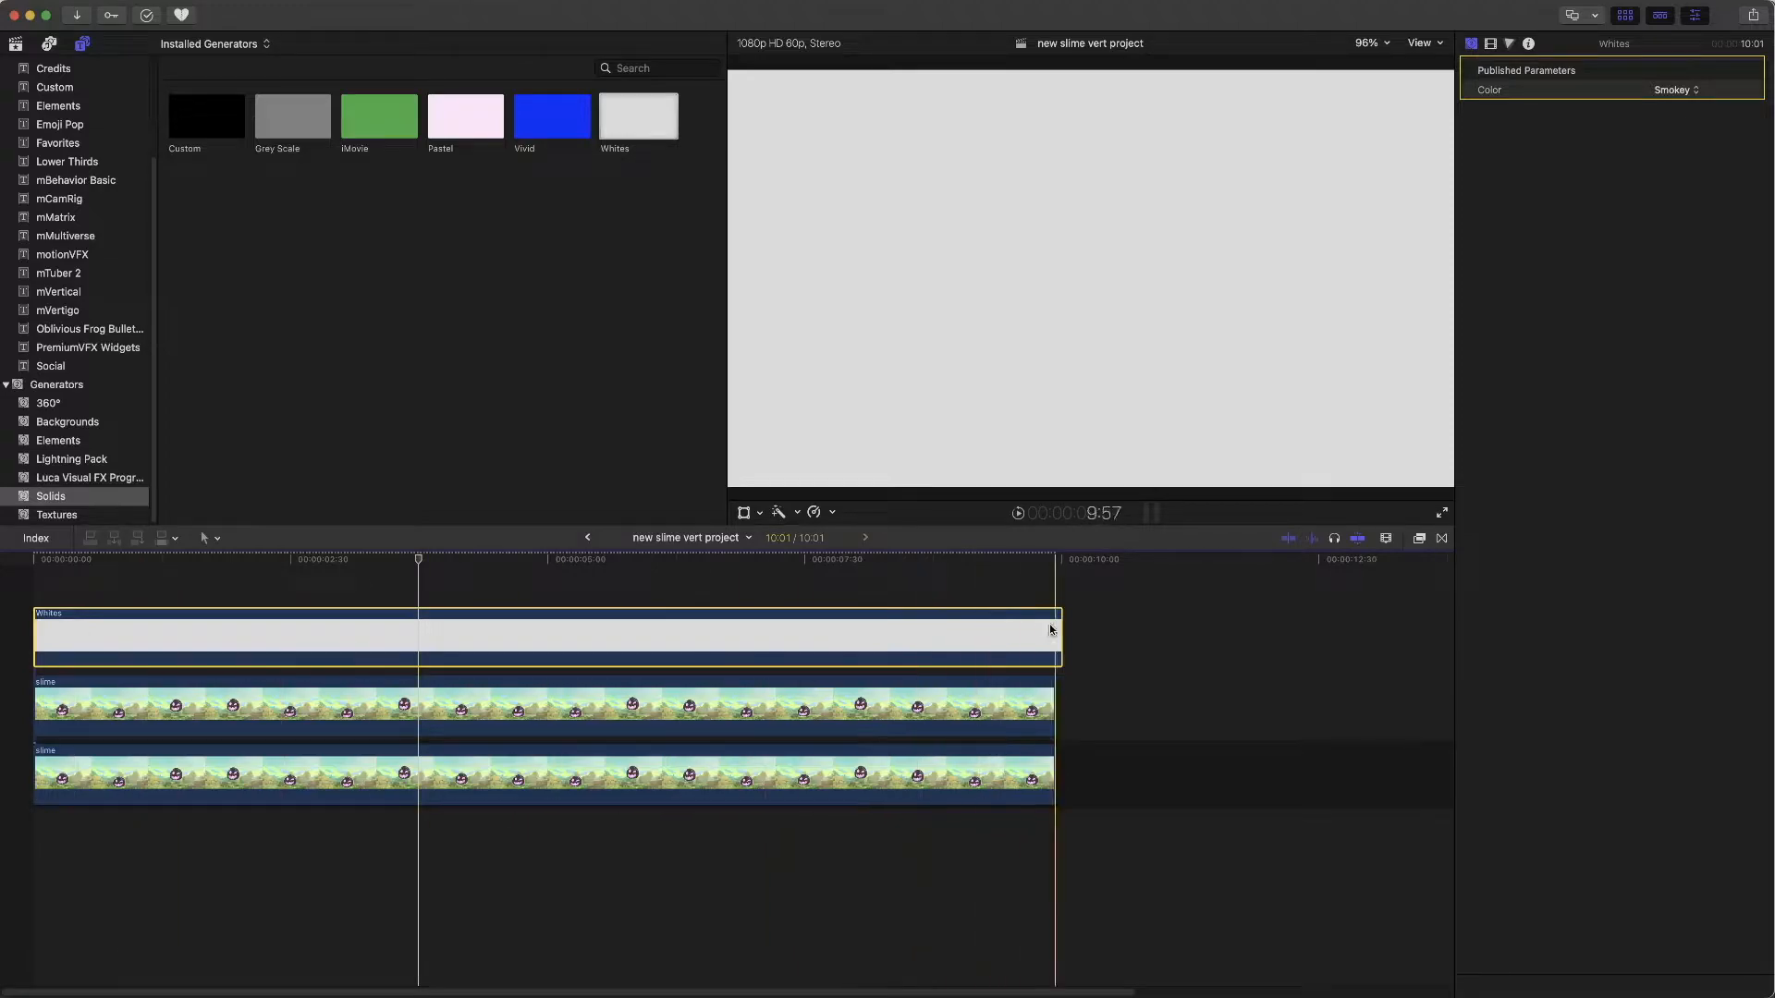
mouse_move(1063, 635)
mouse_down()
mouse_move(813, 647)
mouse_move(1053, 654)
mouse_up()
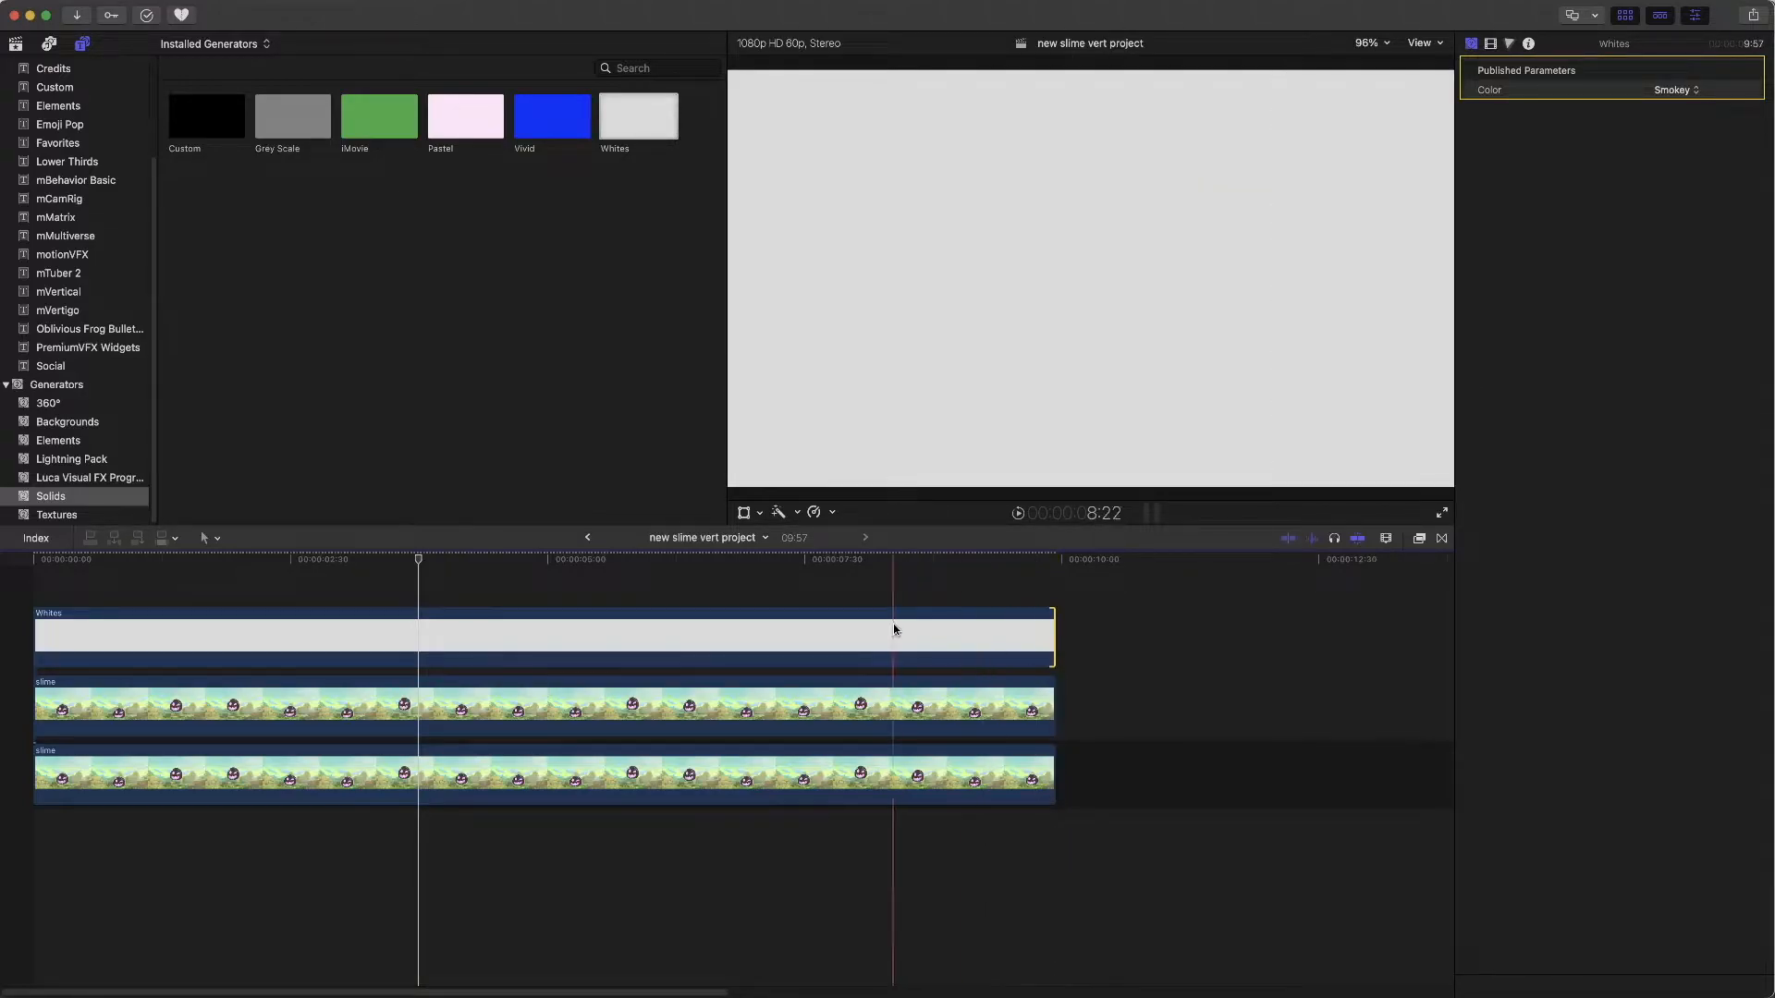
- Crop the Whites clip into a thin vertical divider using Trim, with Left at 869 px and Right at 1036 px
click(509, 635)
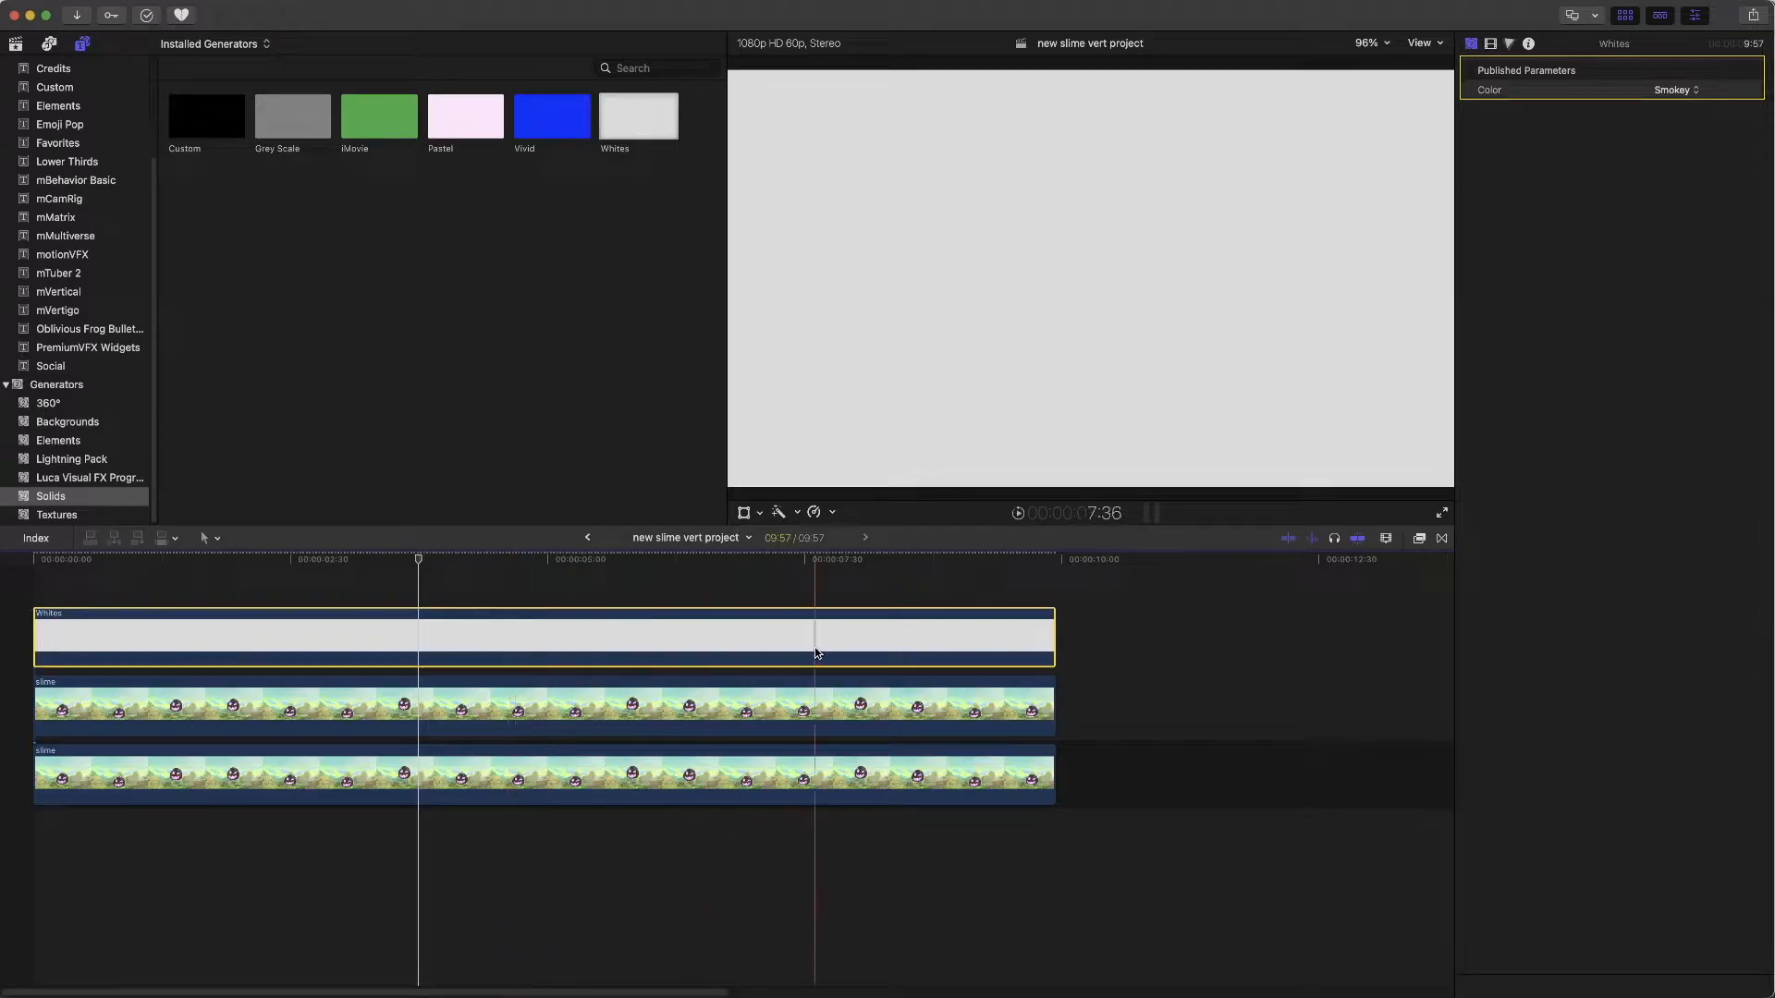
click(1490, 45)
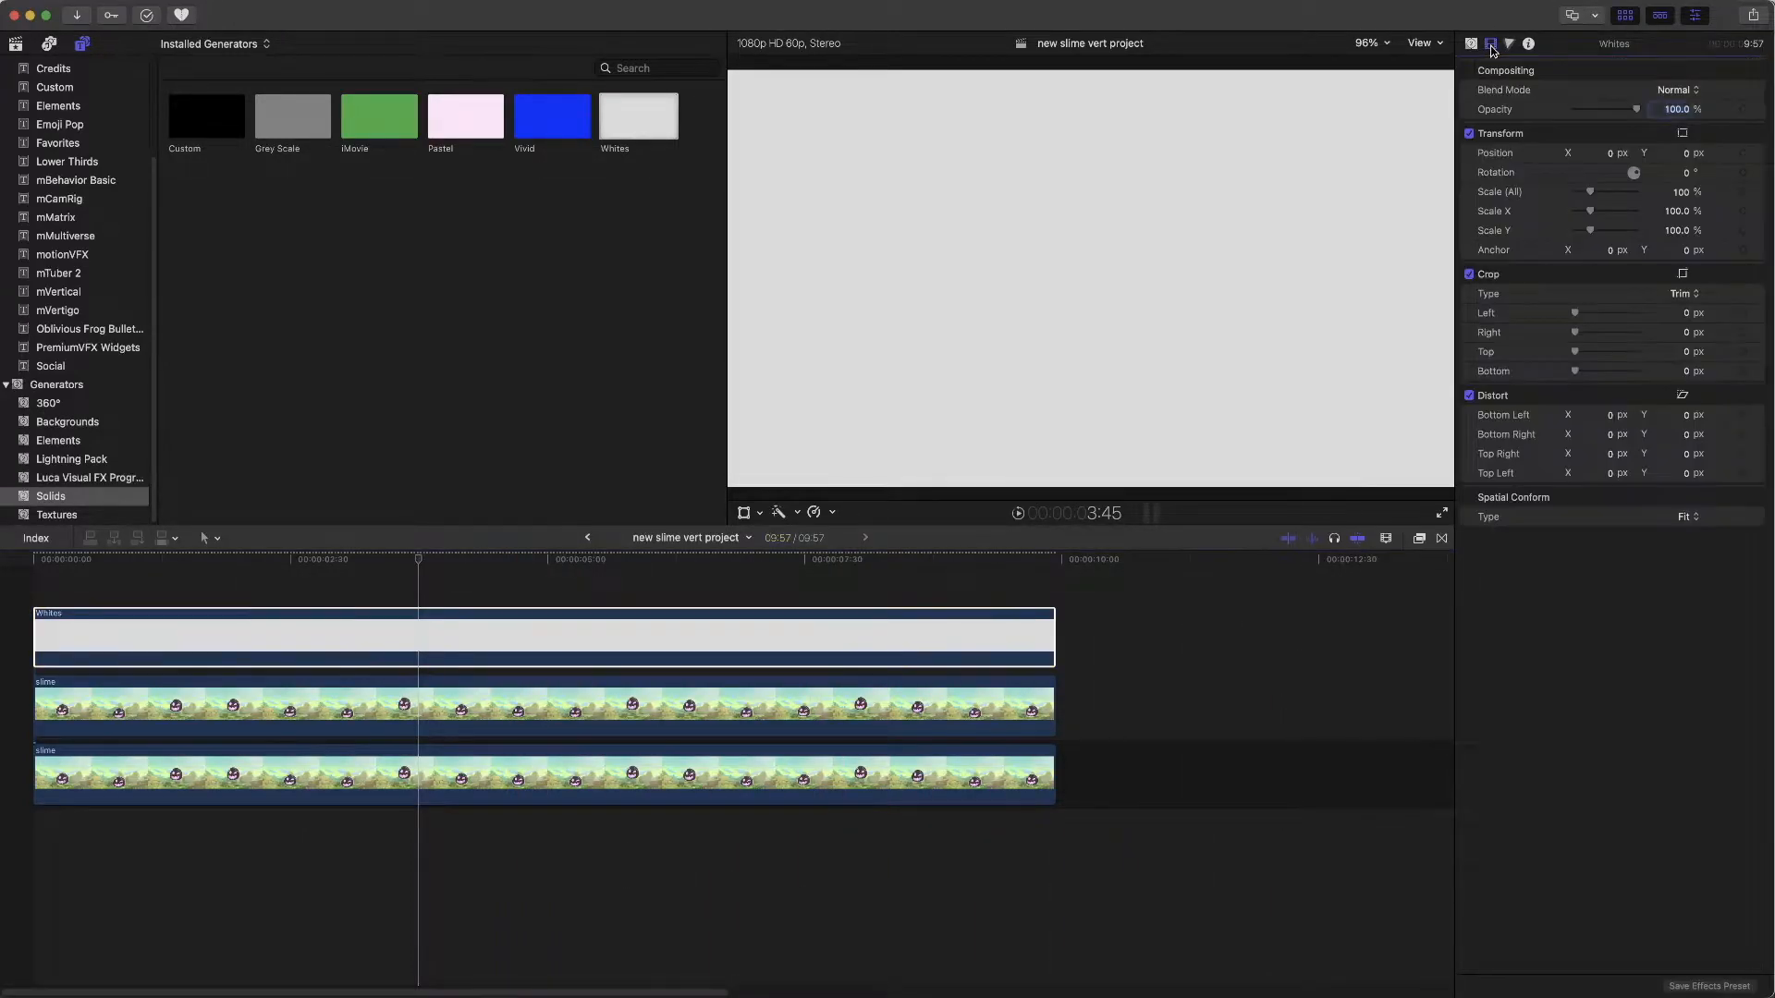
click(1696, 17)
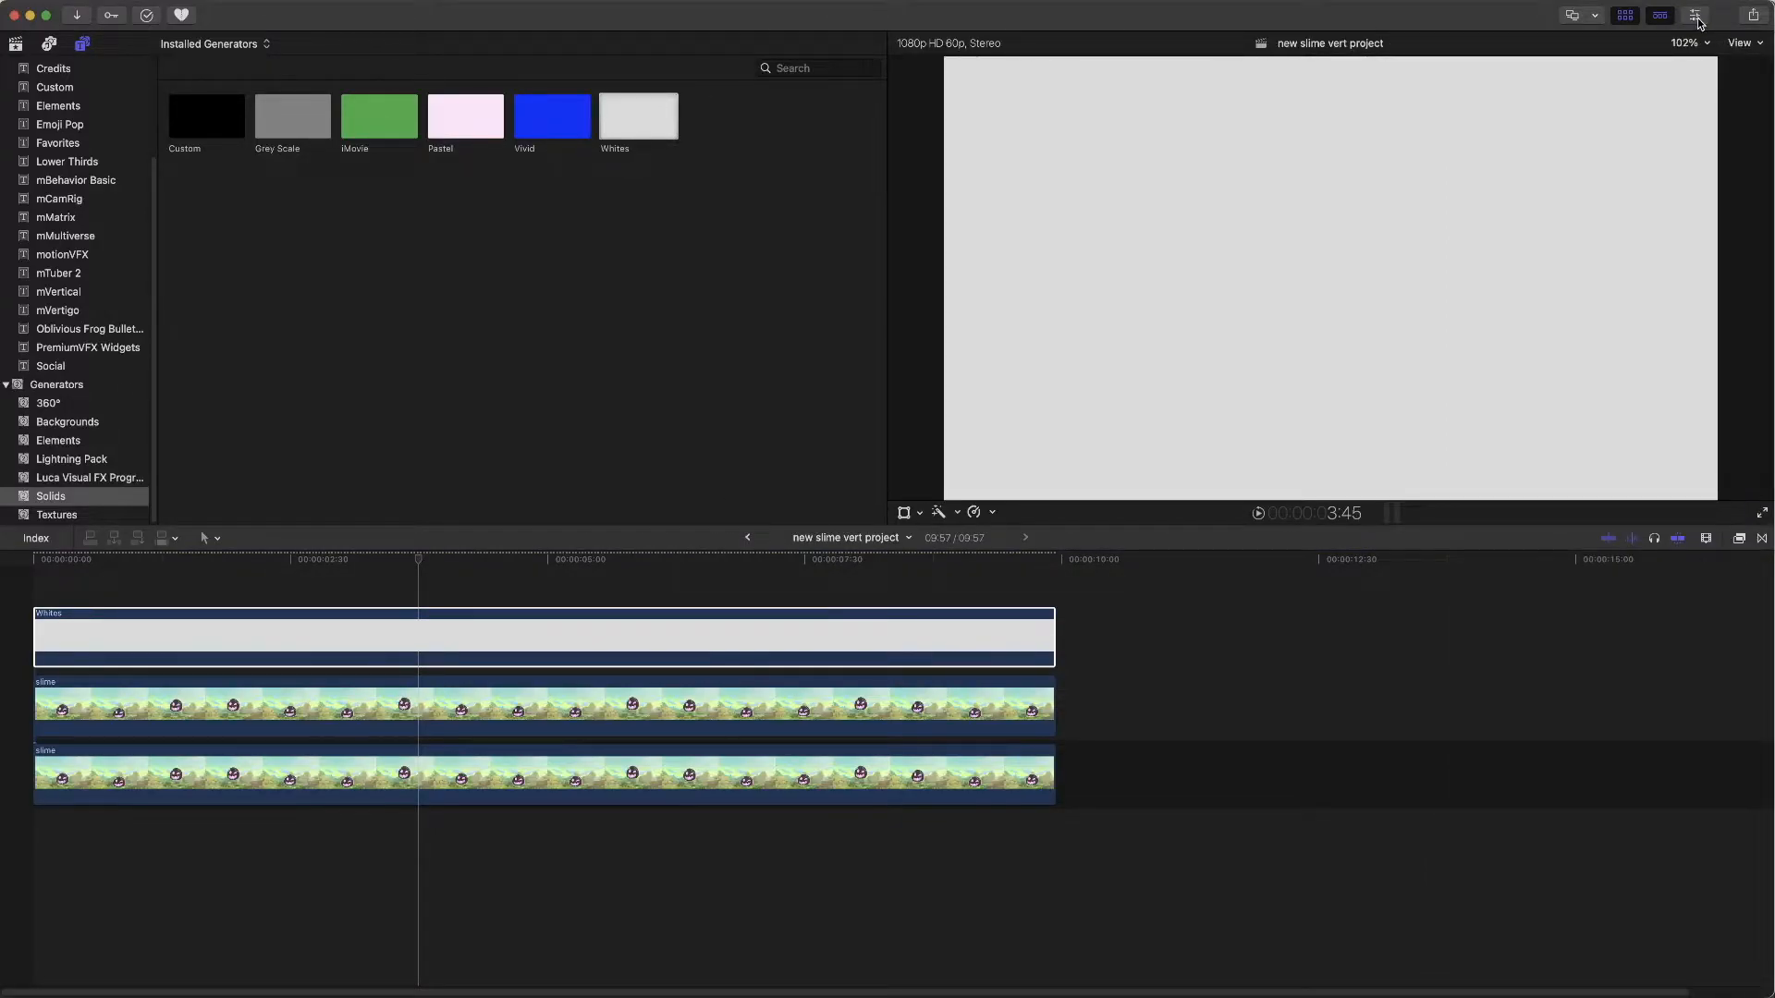
click(1695, 16)
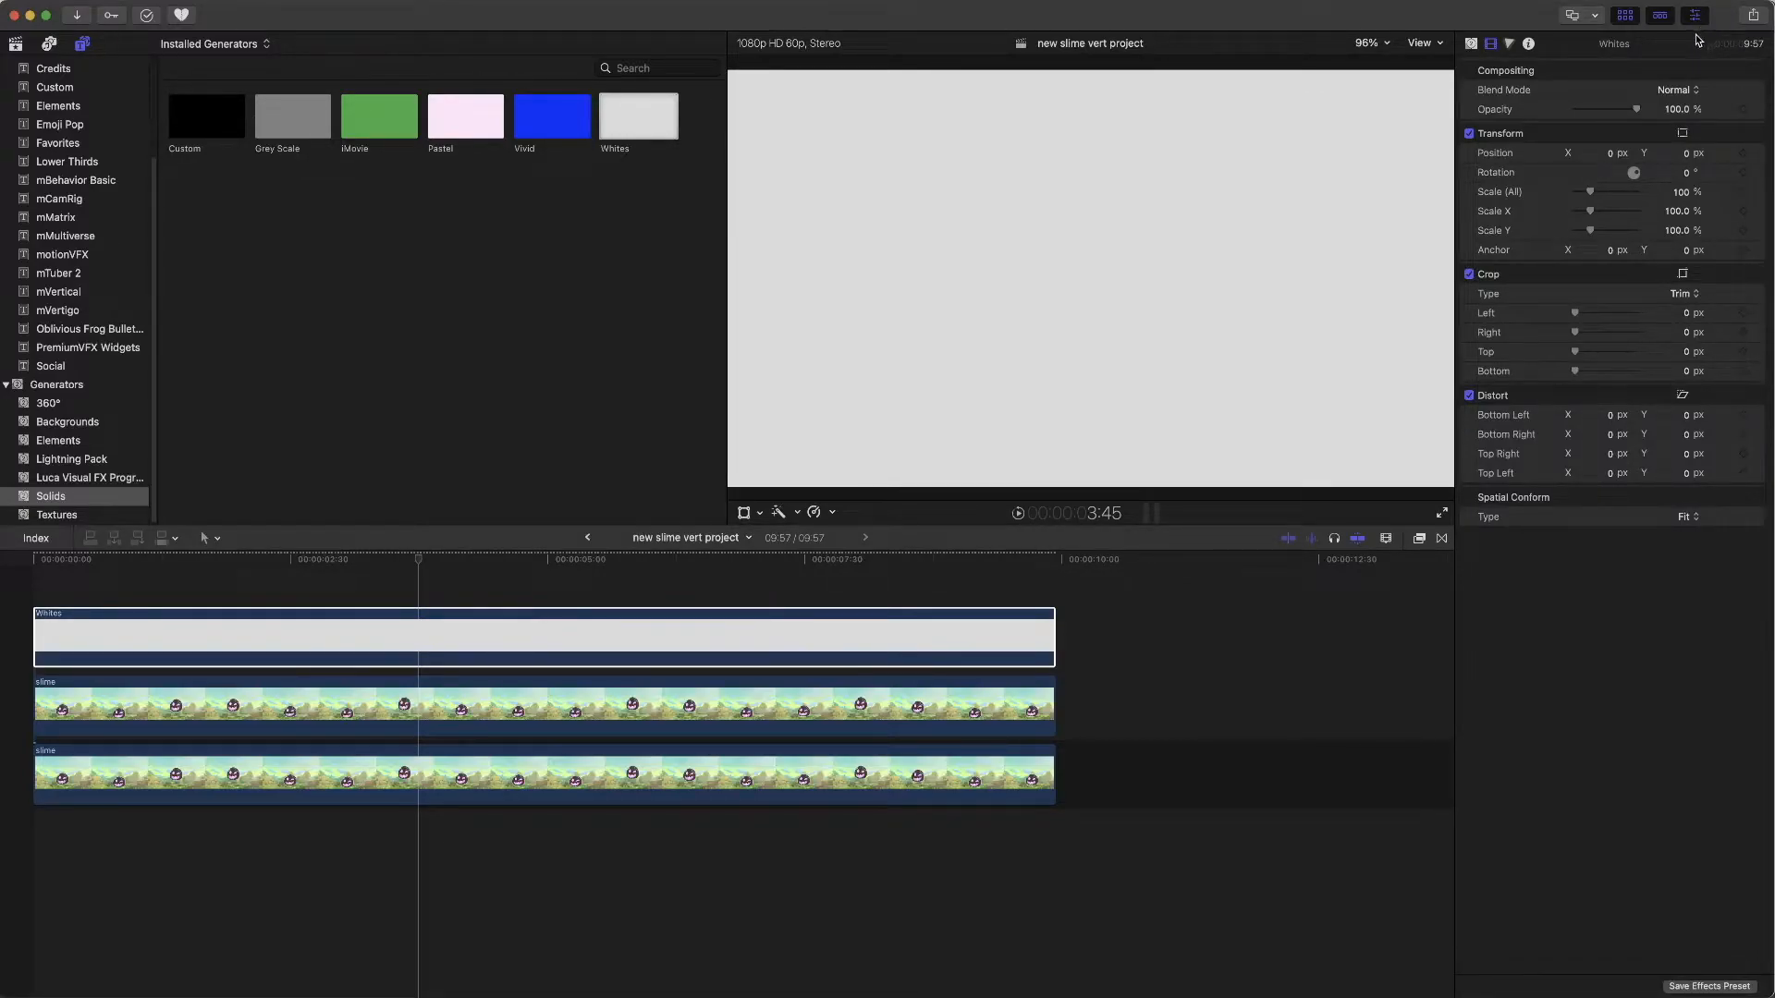
click(863, 635)
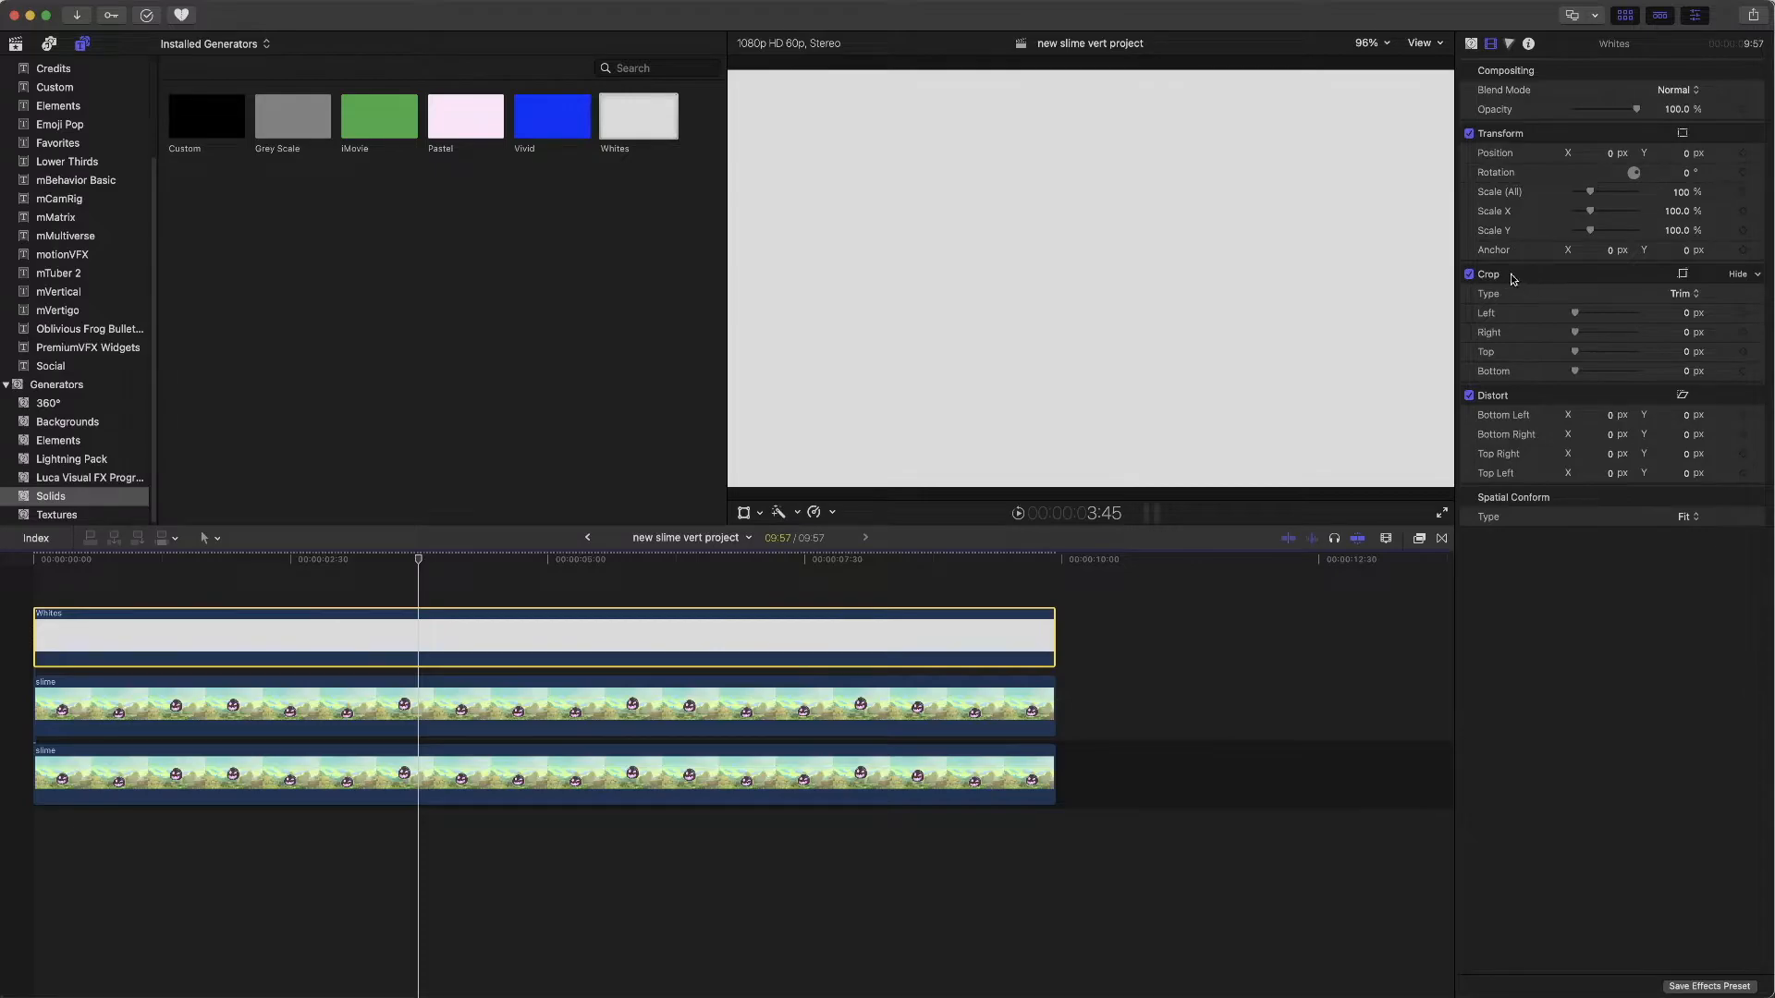
click(1738, 276)
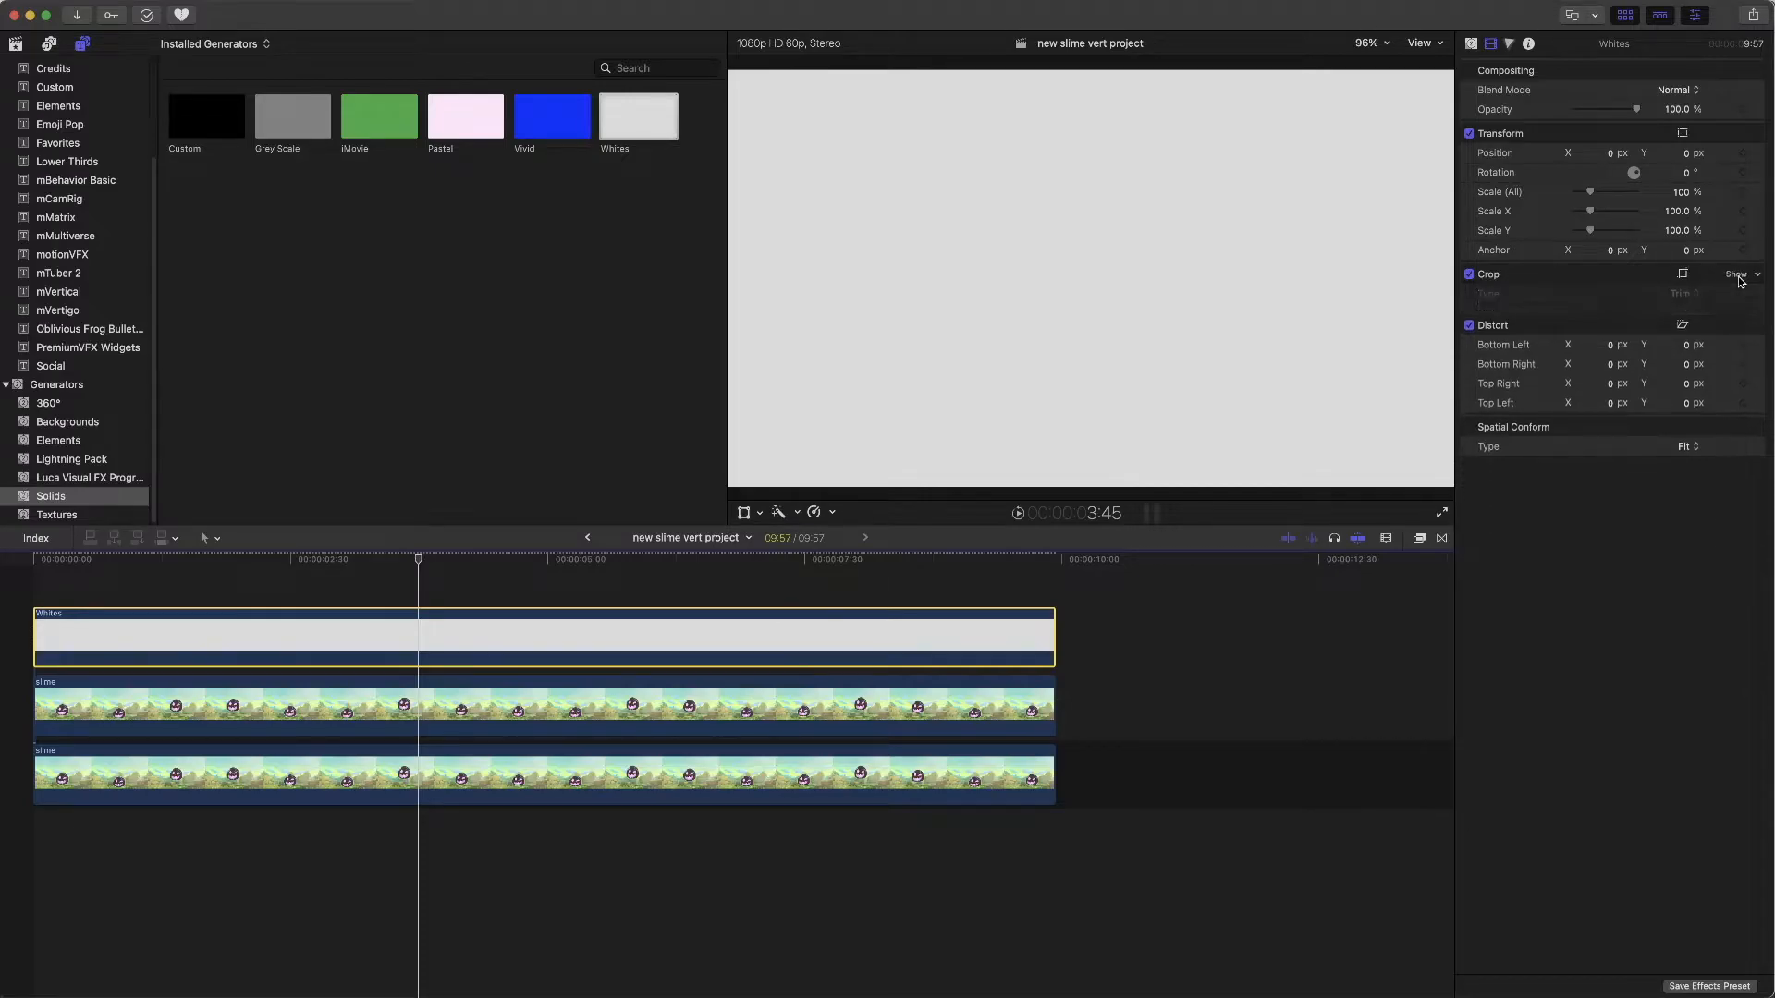
click(1614, 282)
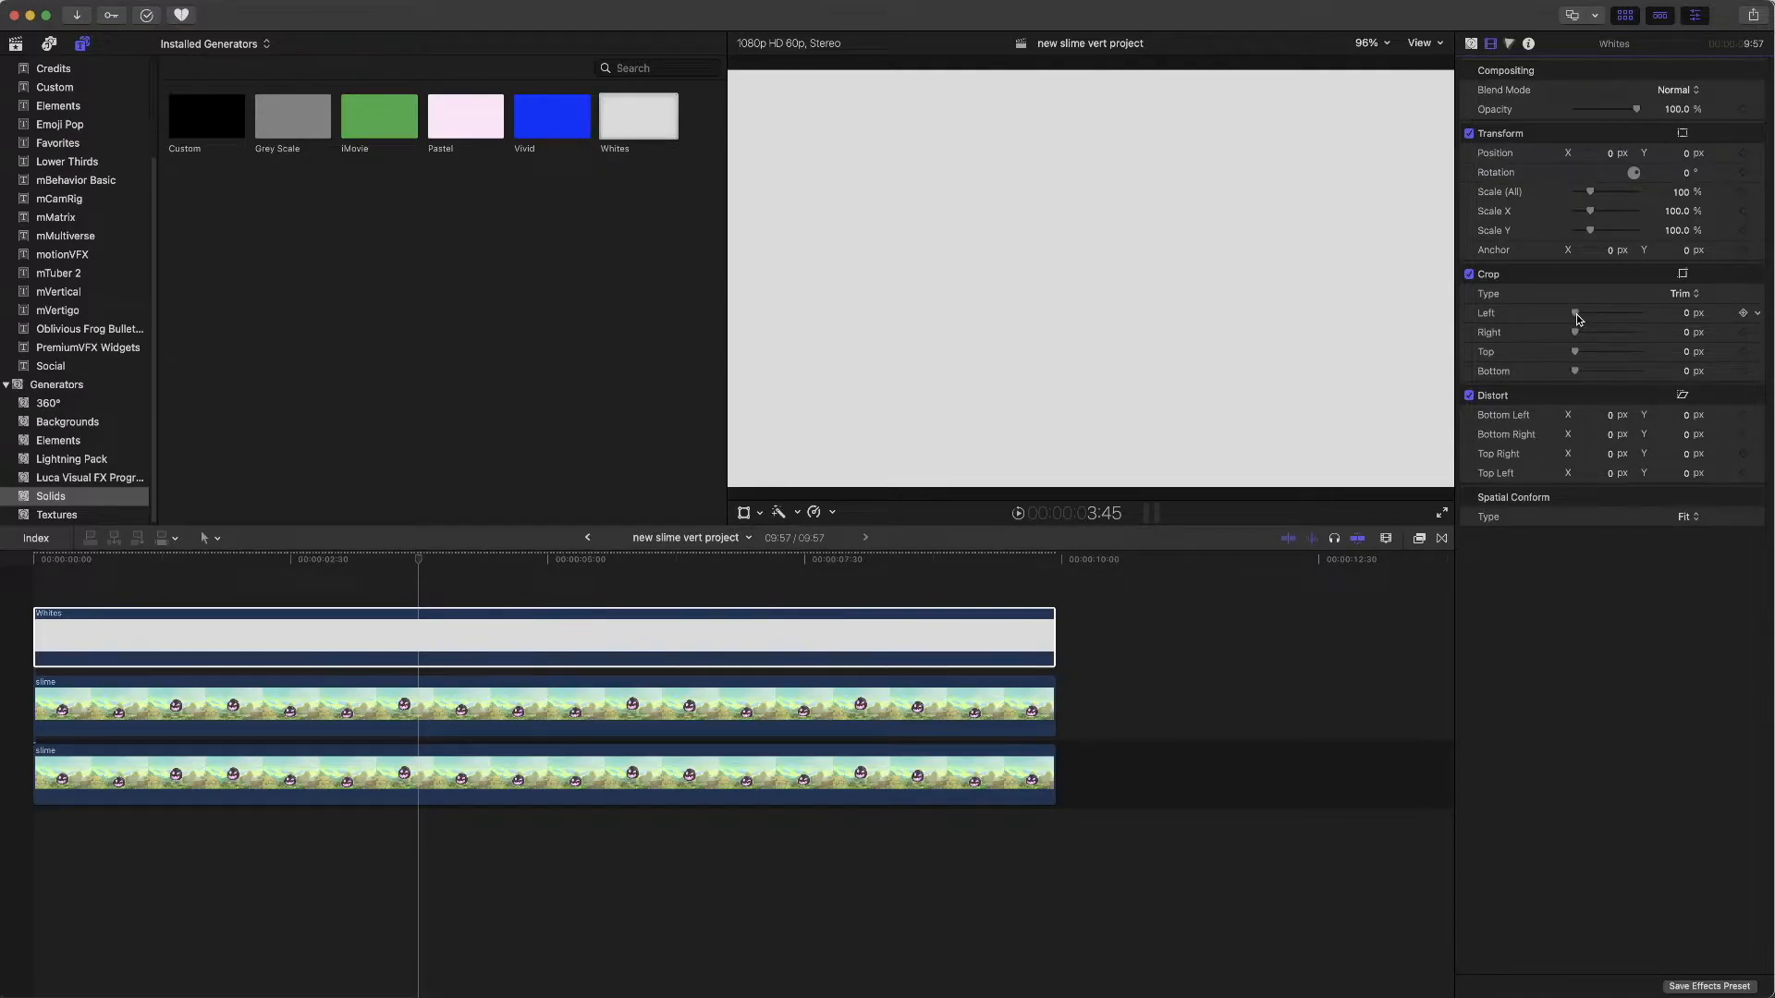
click(1685, 295)
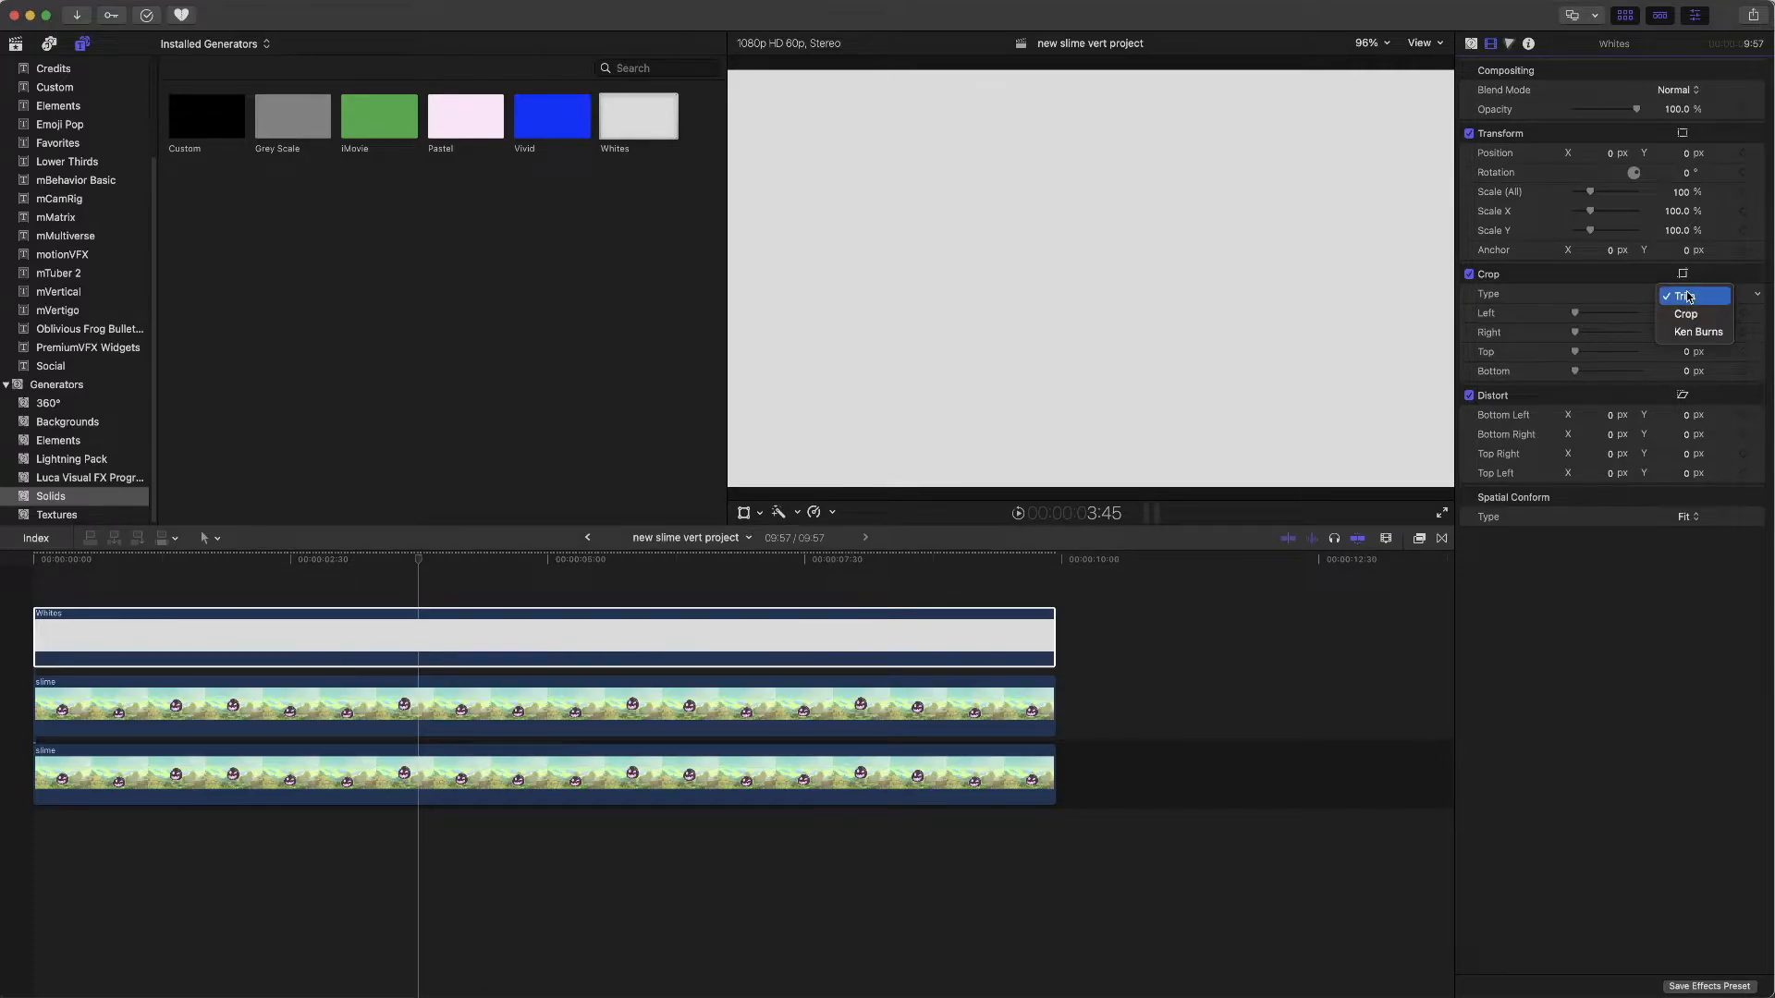
click(1687, 296)
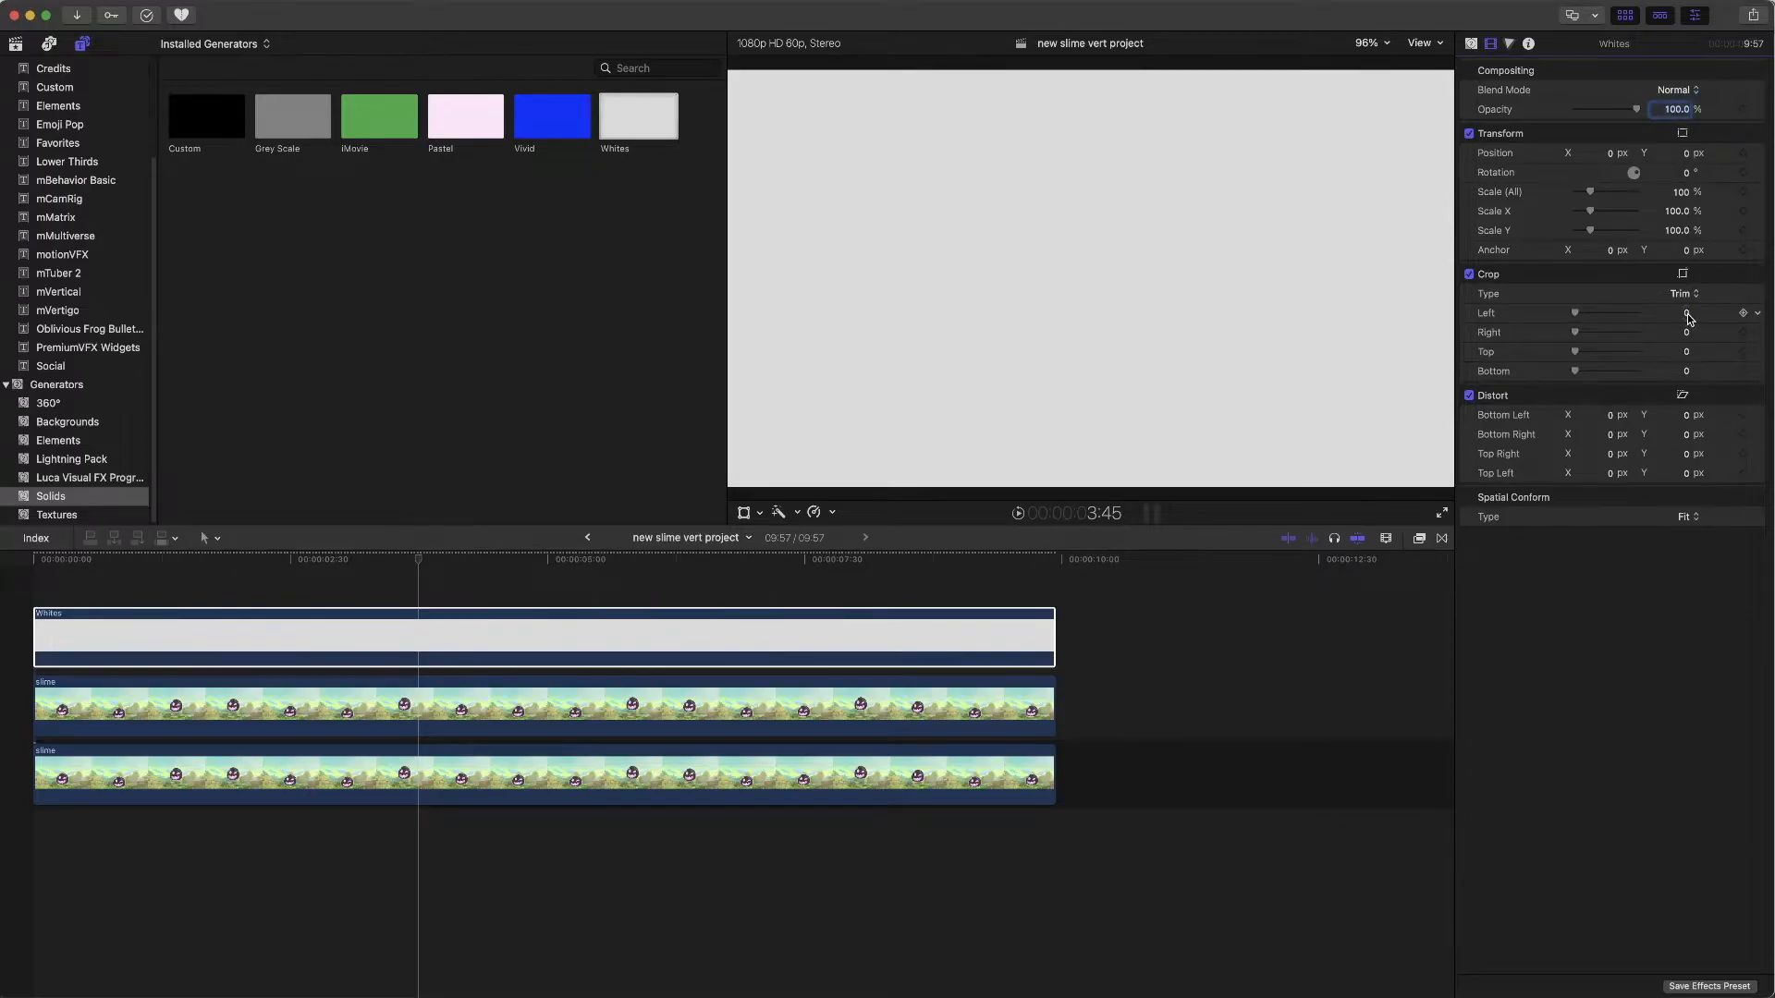
drag(1686, 313, 1687, 314)
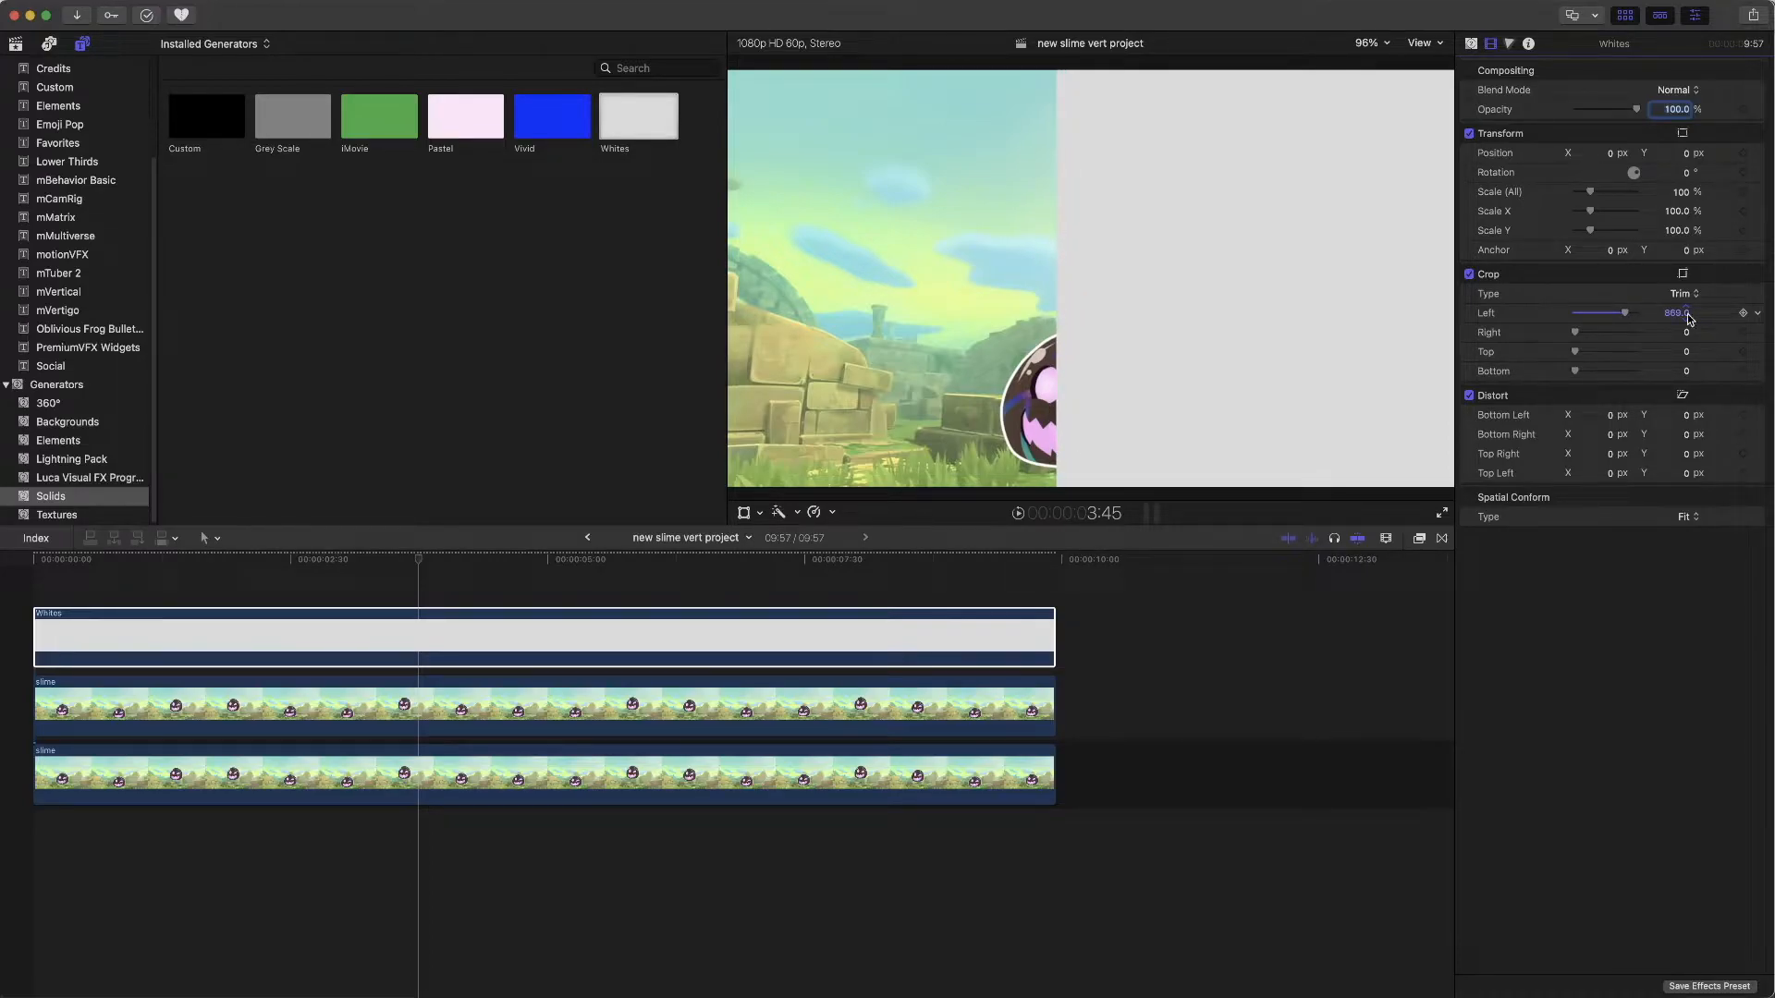
drag(1690, 338, 1690, 322)
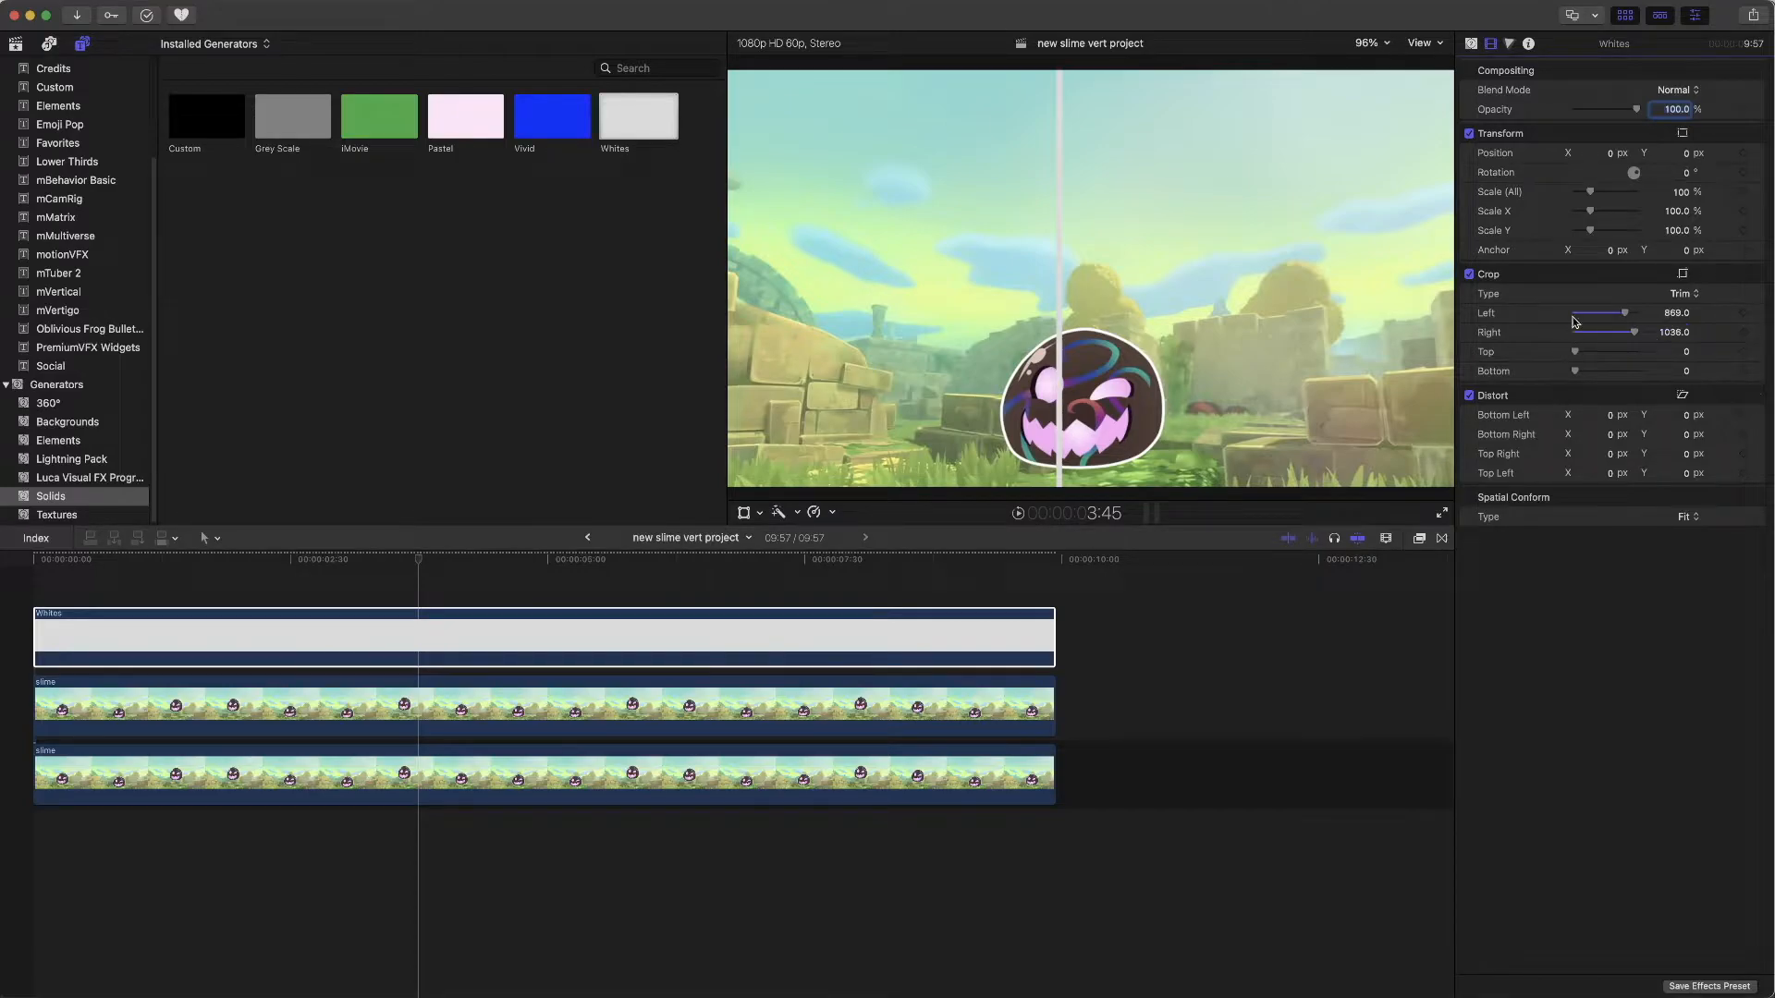
- Change the Whites generator's color to Bright White
click(1471, 45)
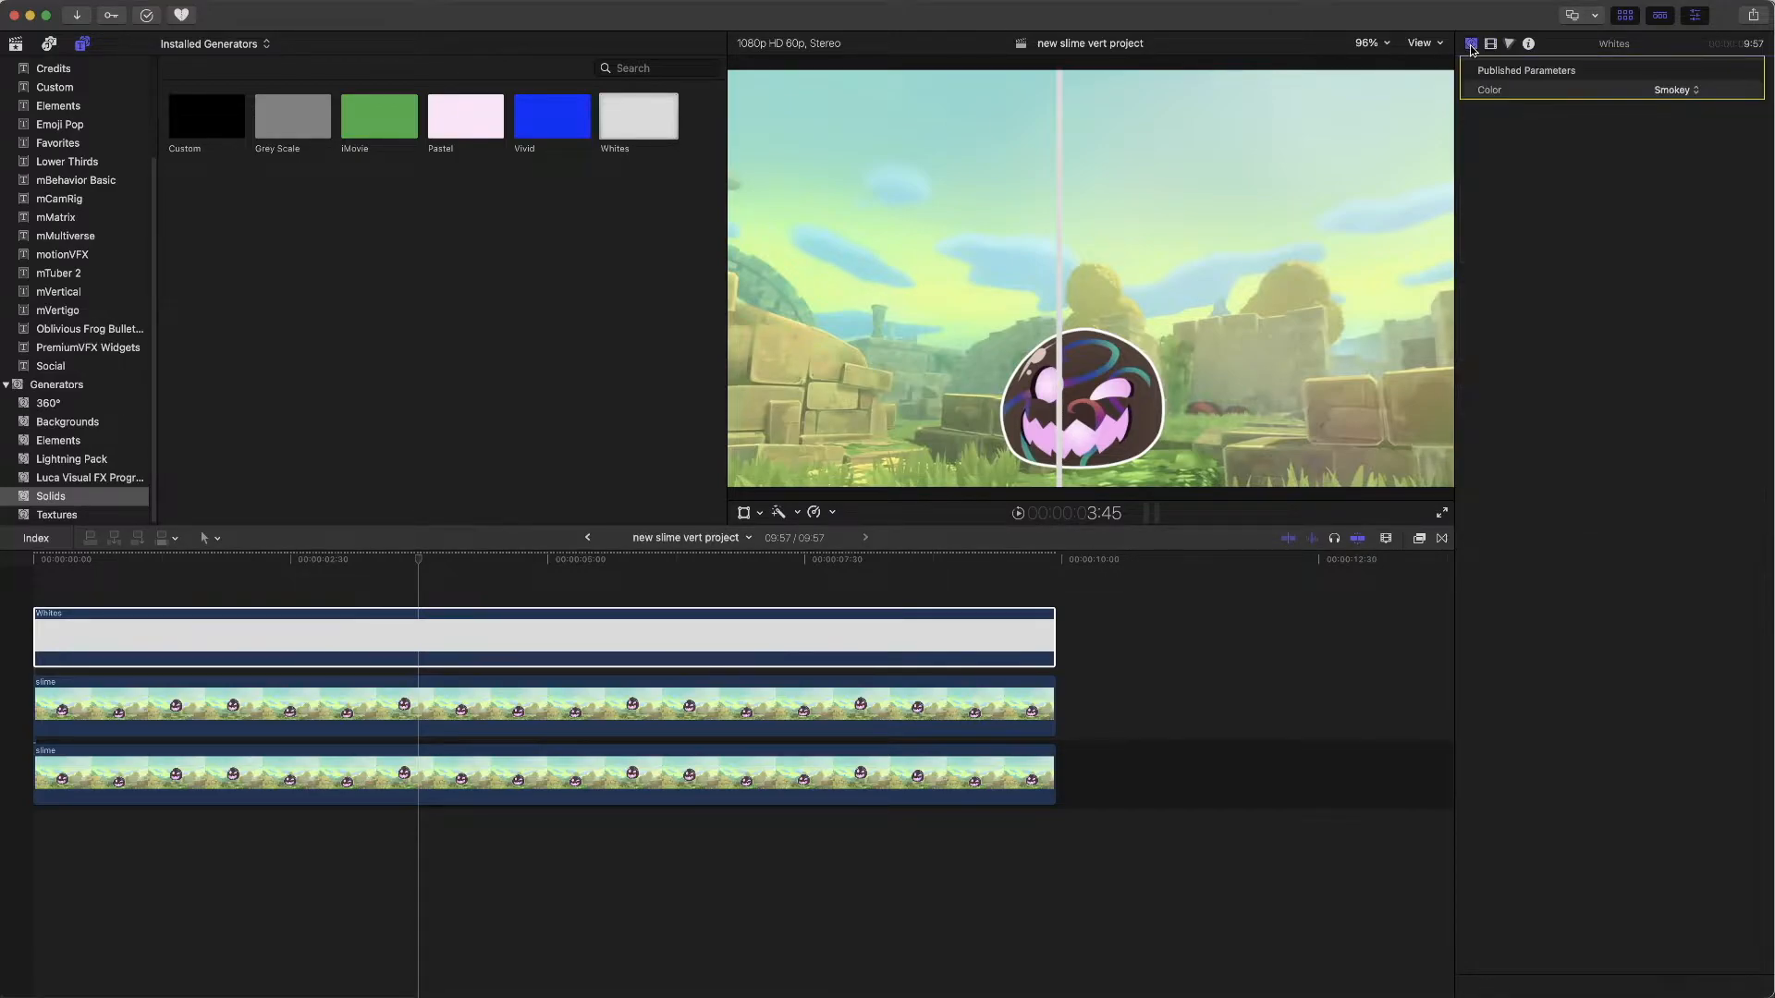
click(1672, 90)
click(1677, 32)
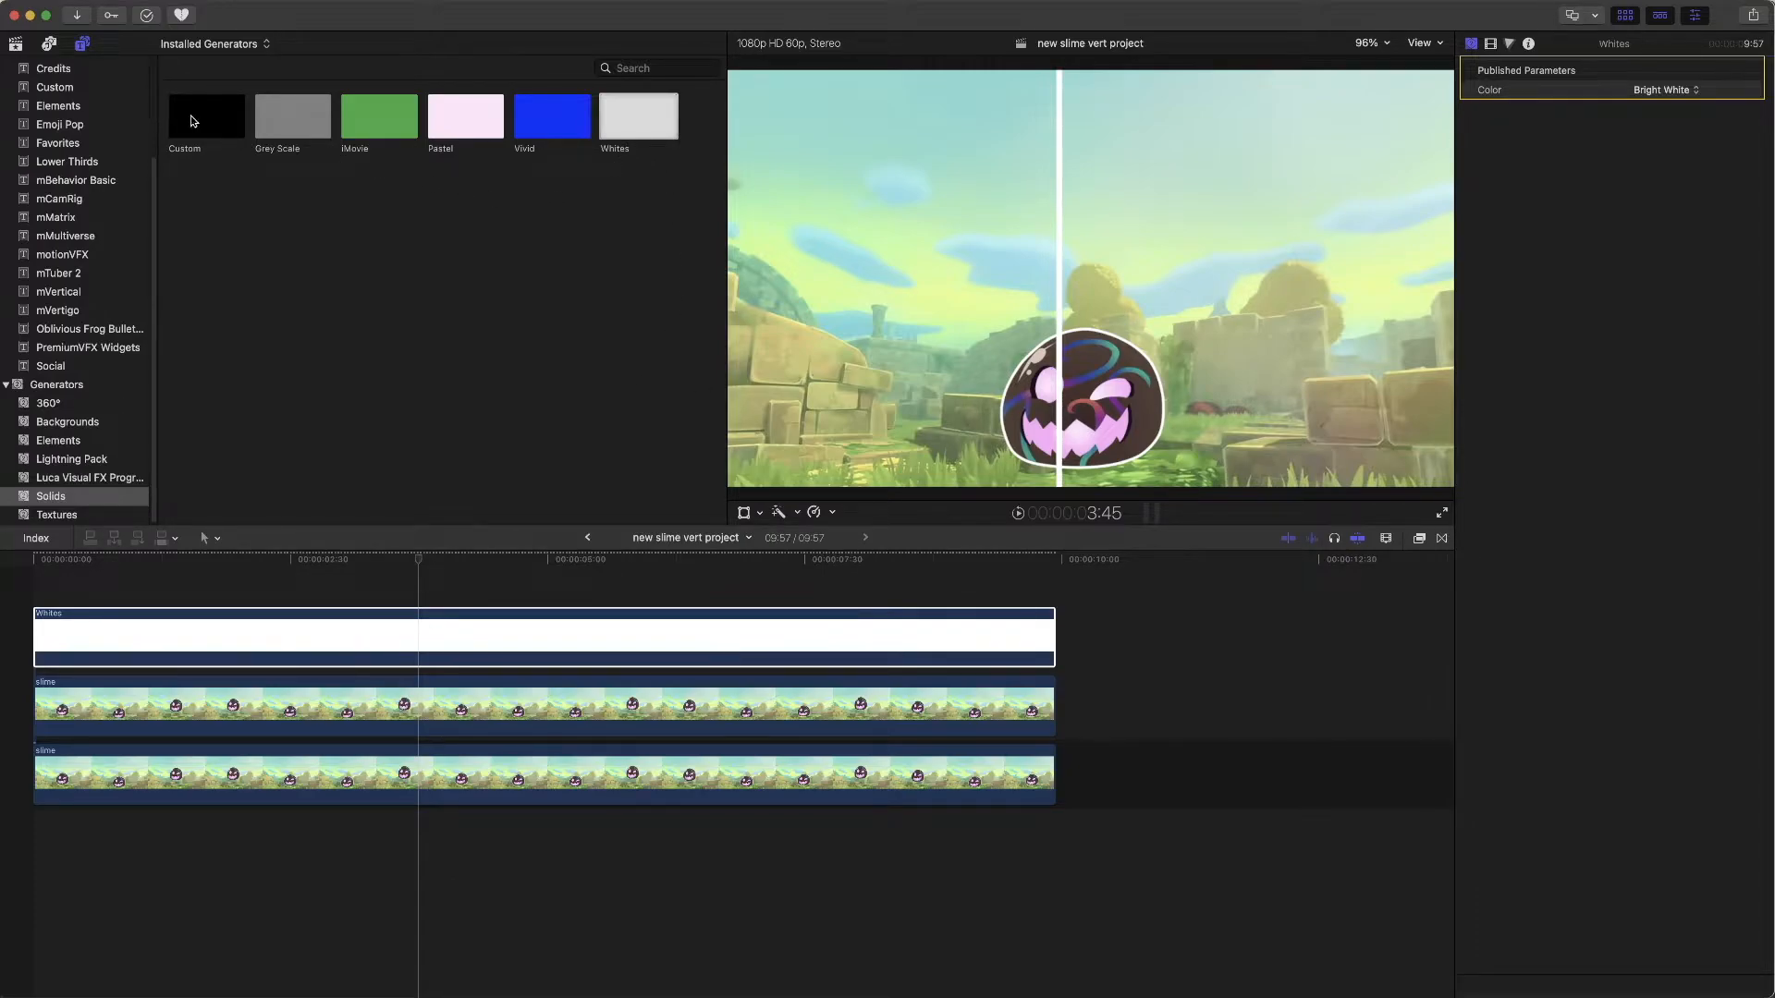
- Transform the white divider to the horizontal centre of the frame, at position X of about 78.4 px
click(470, 633)
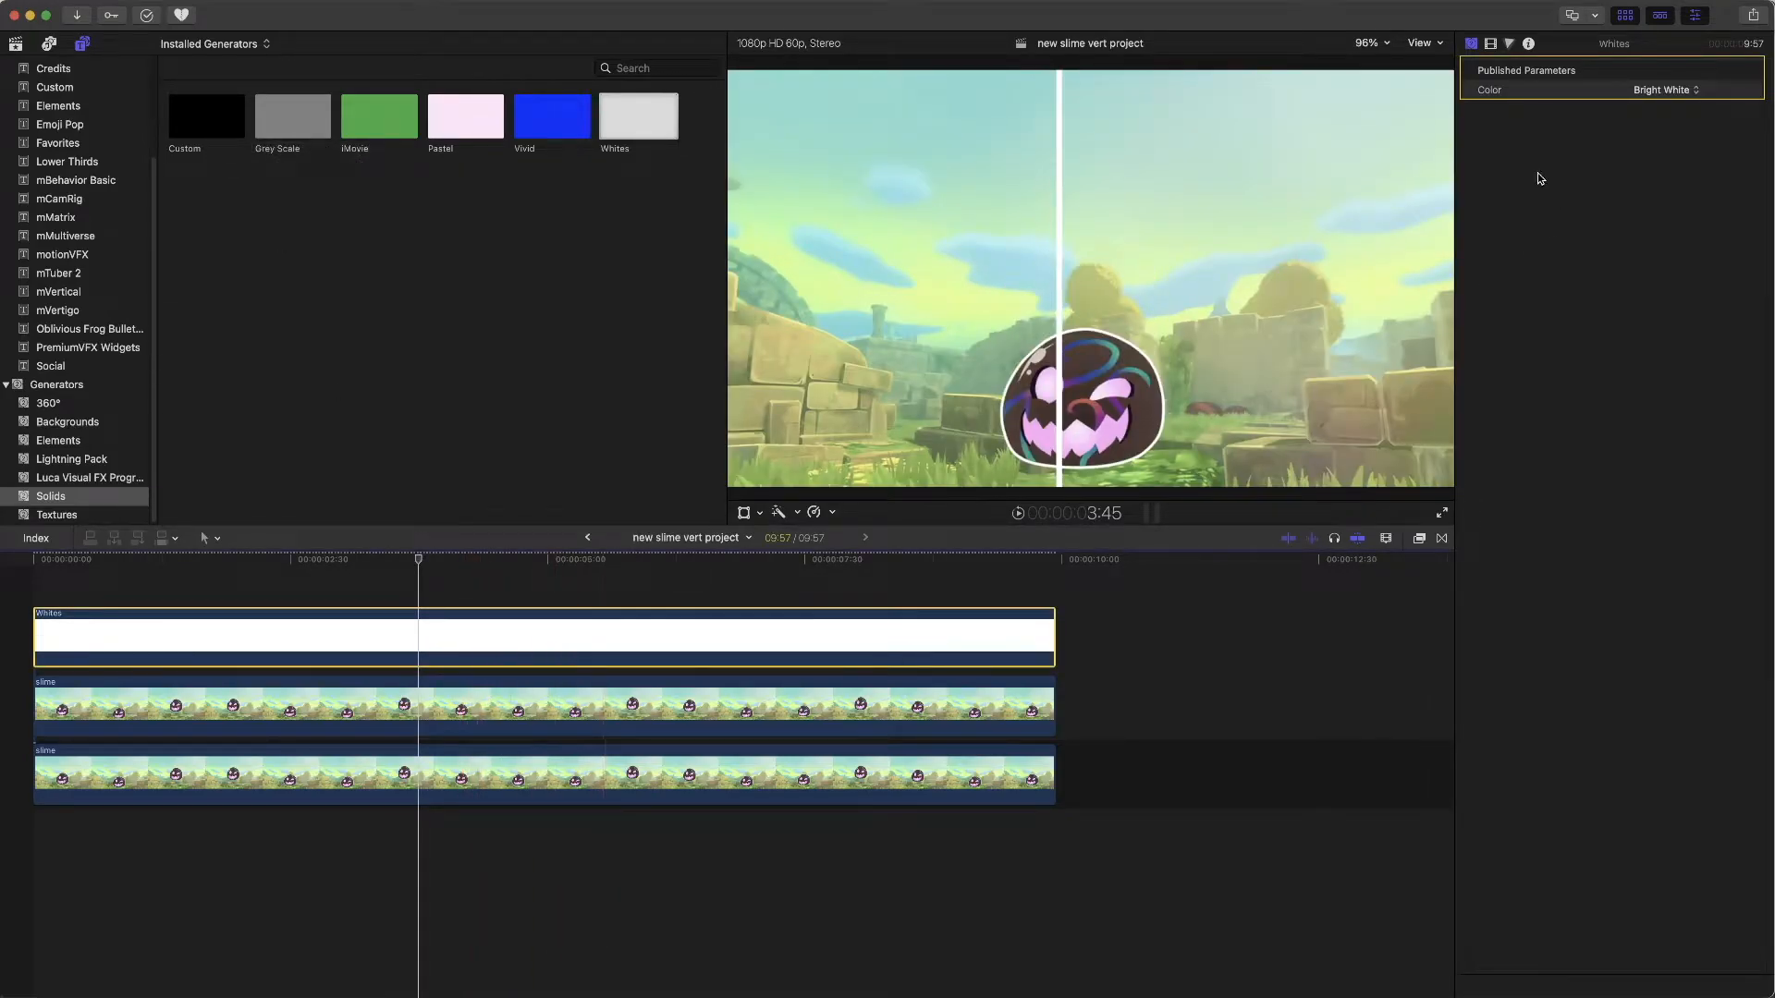
click(1489, 47)
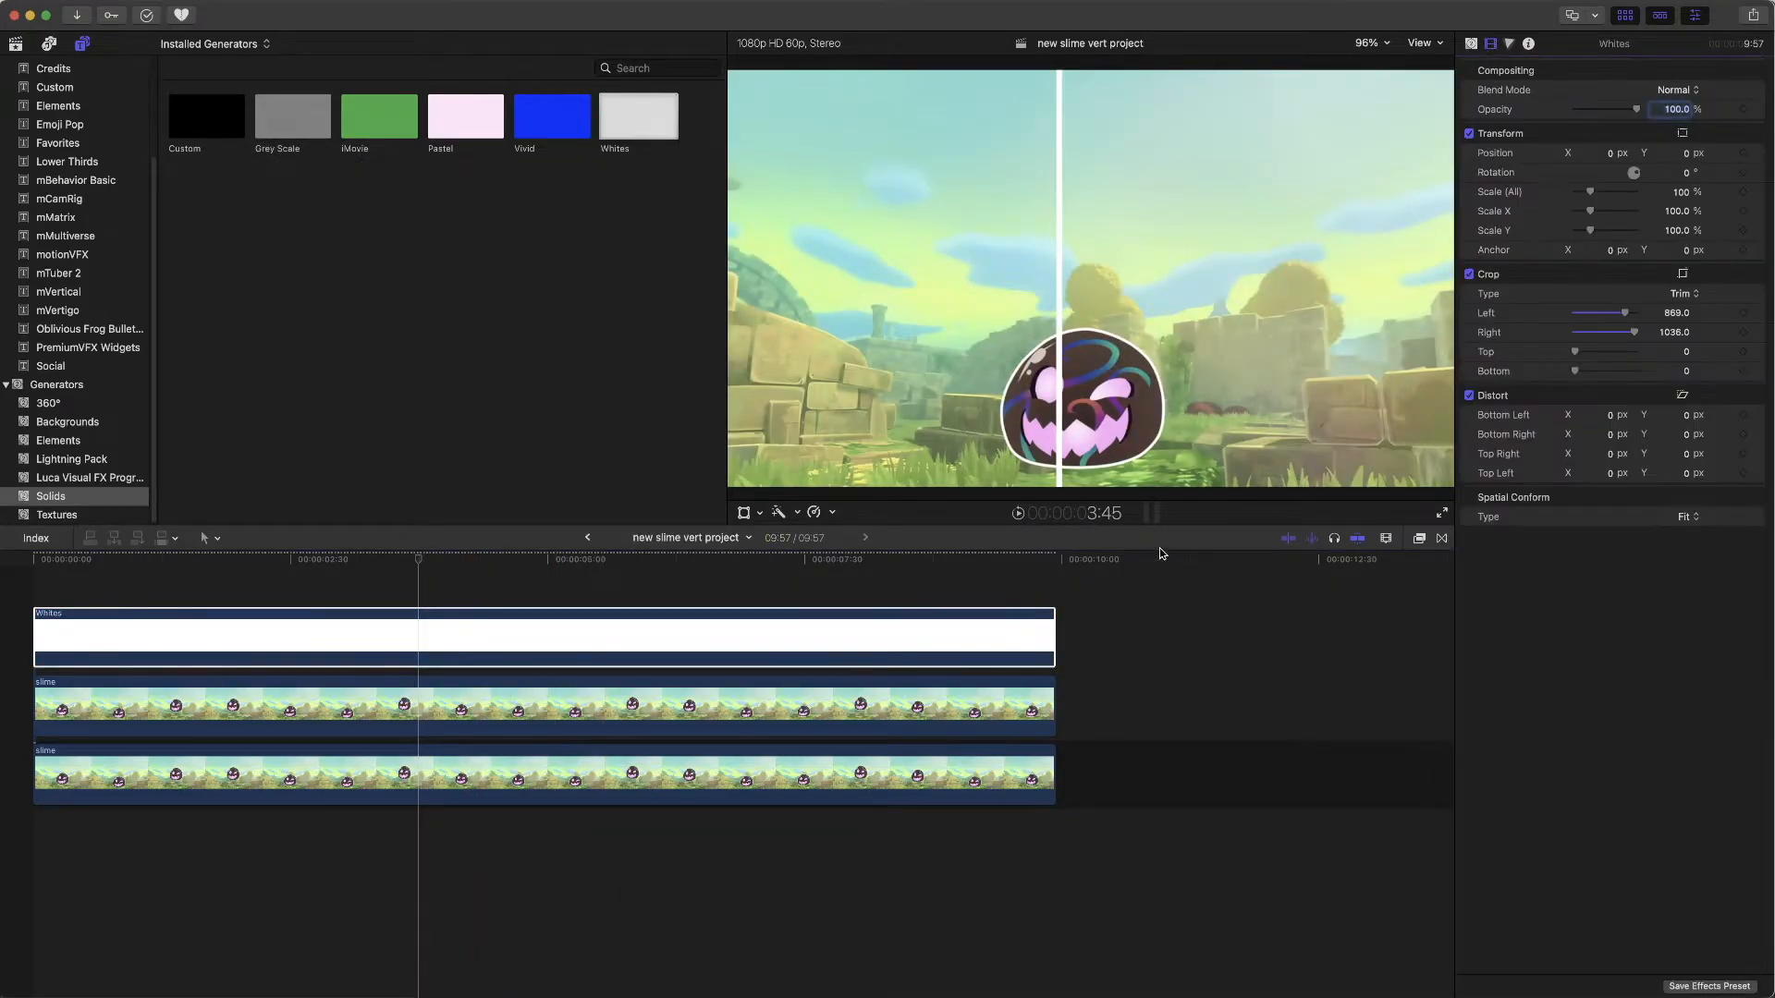
click(1060, 258)
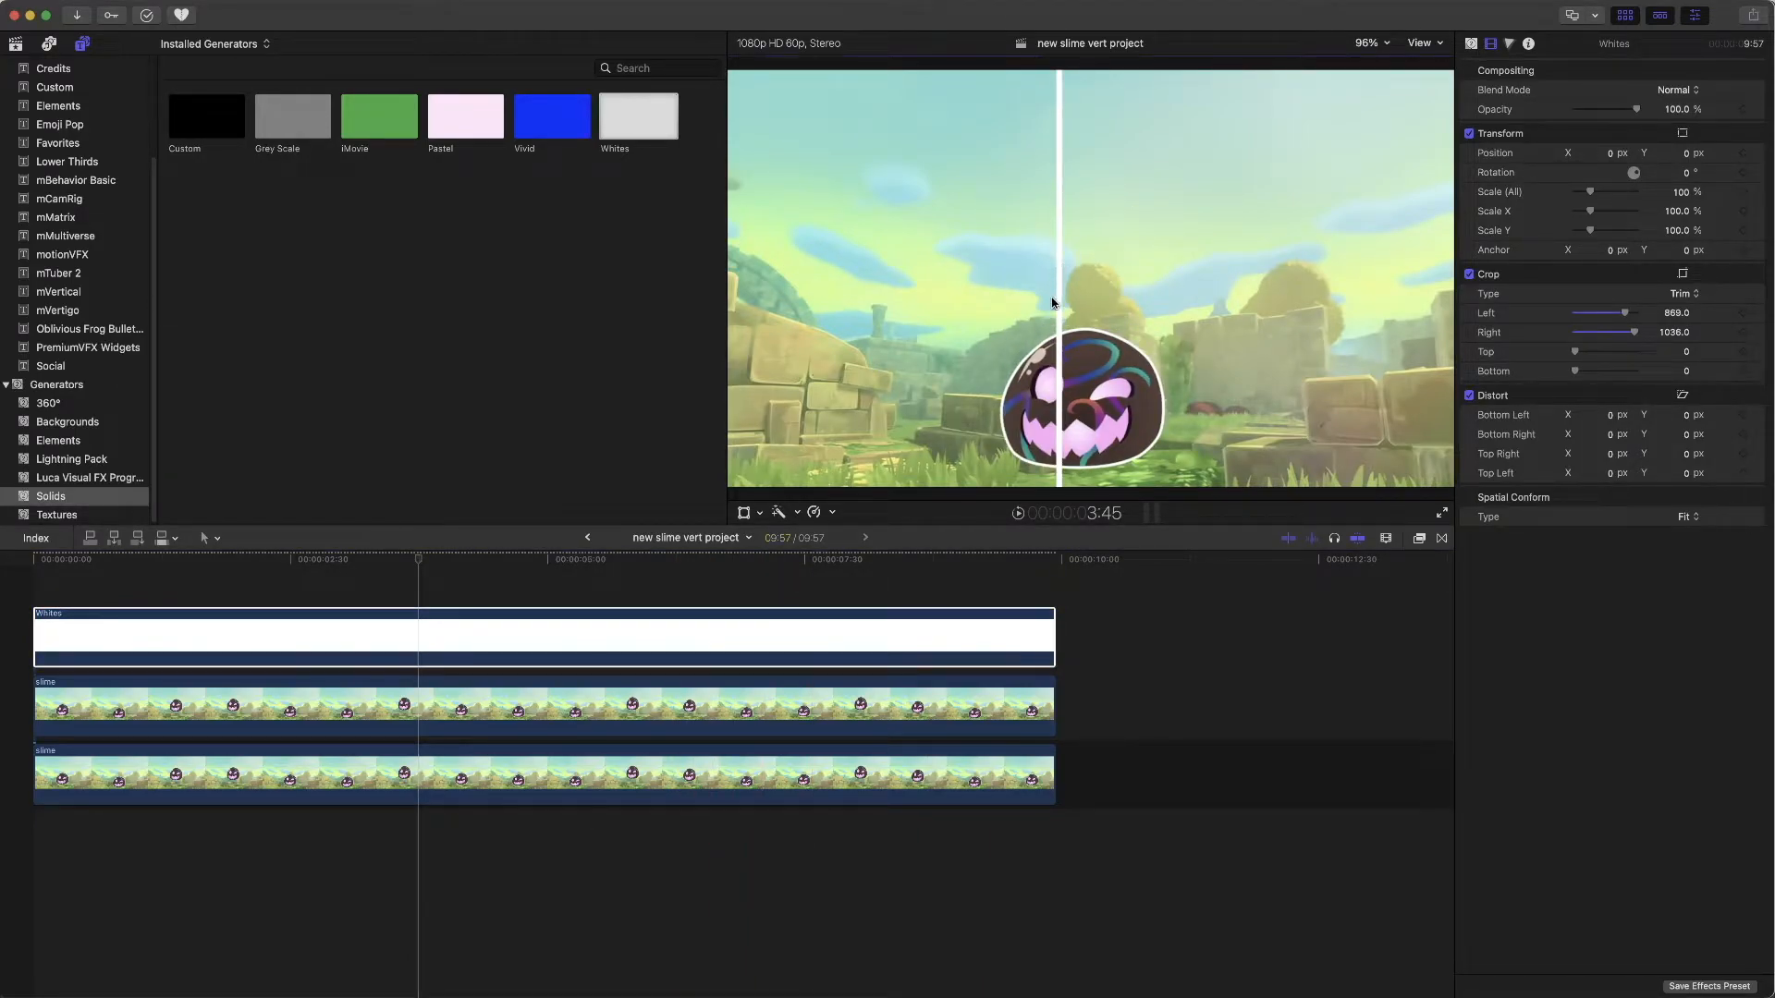
click(822, 642)
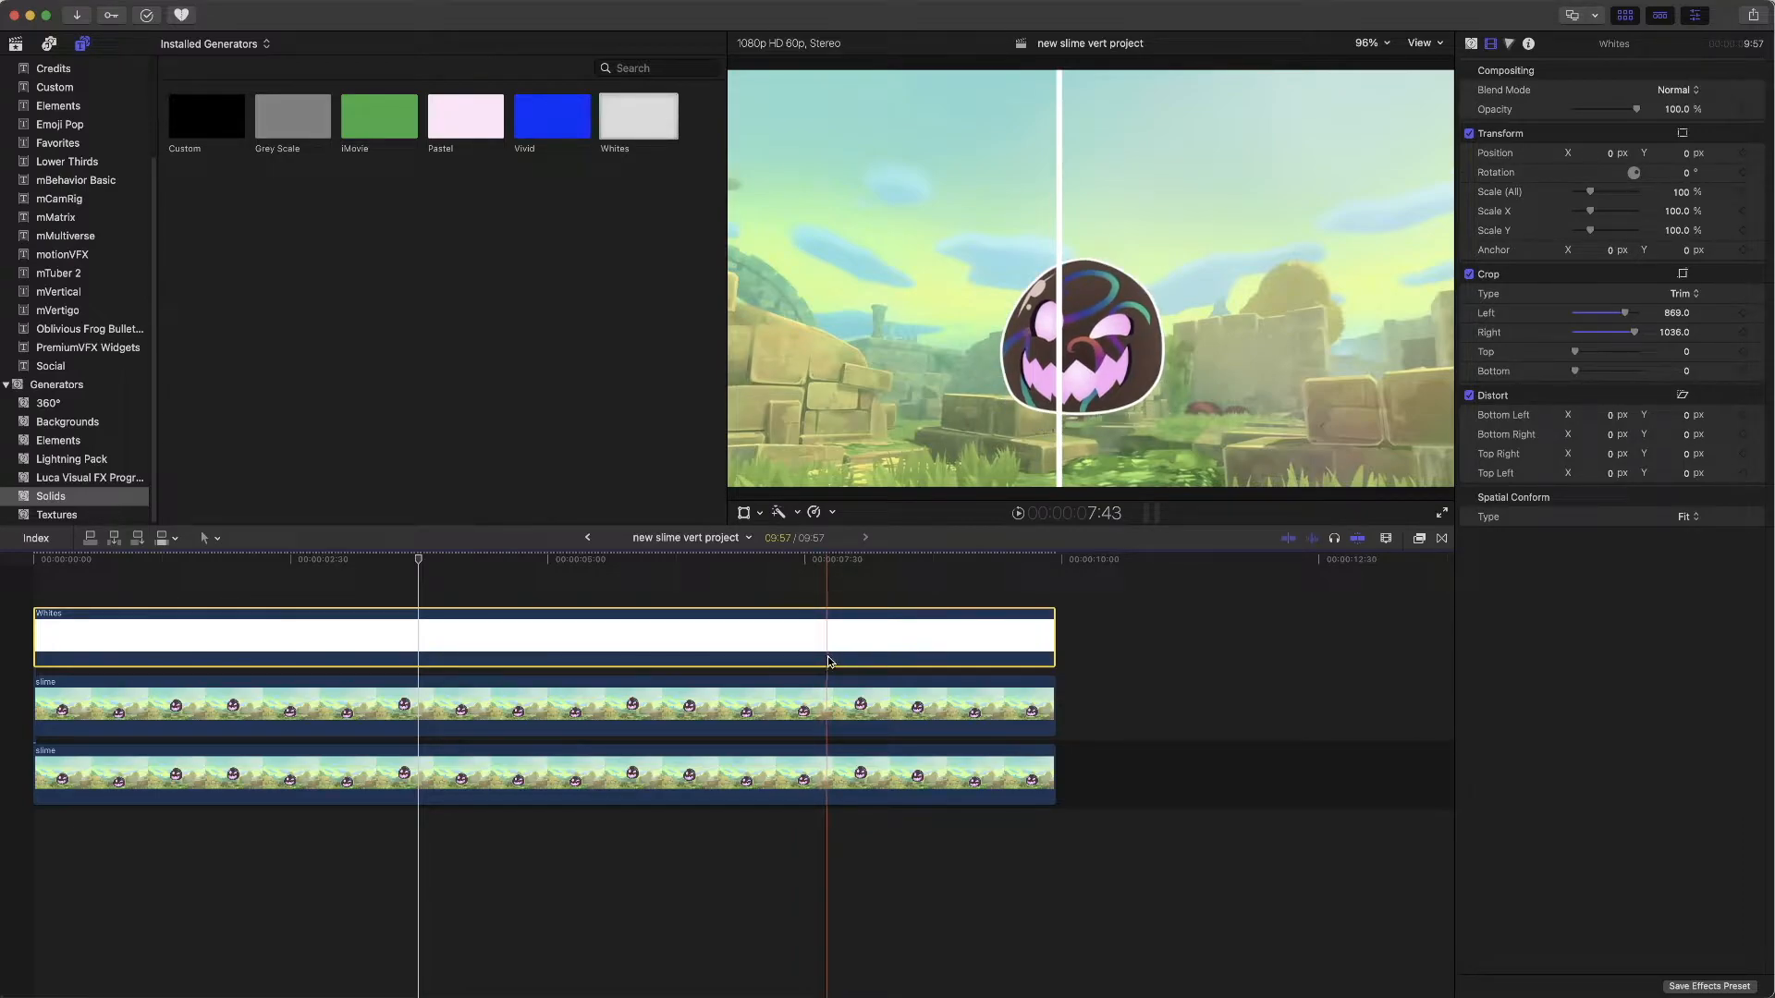
click(759, 514)
click(776, 533)
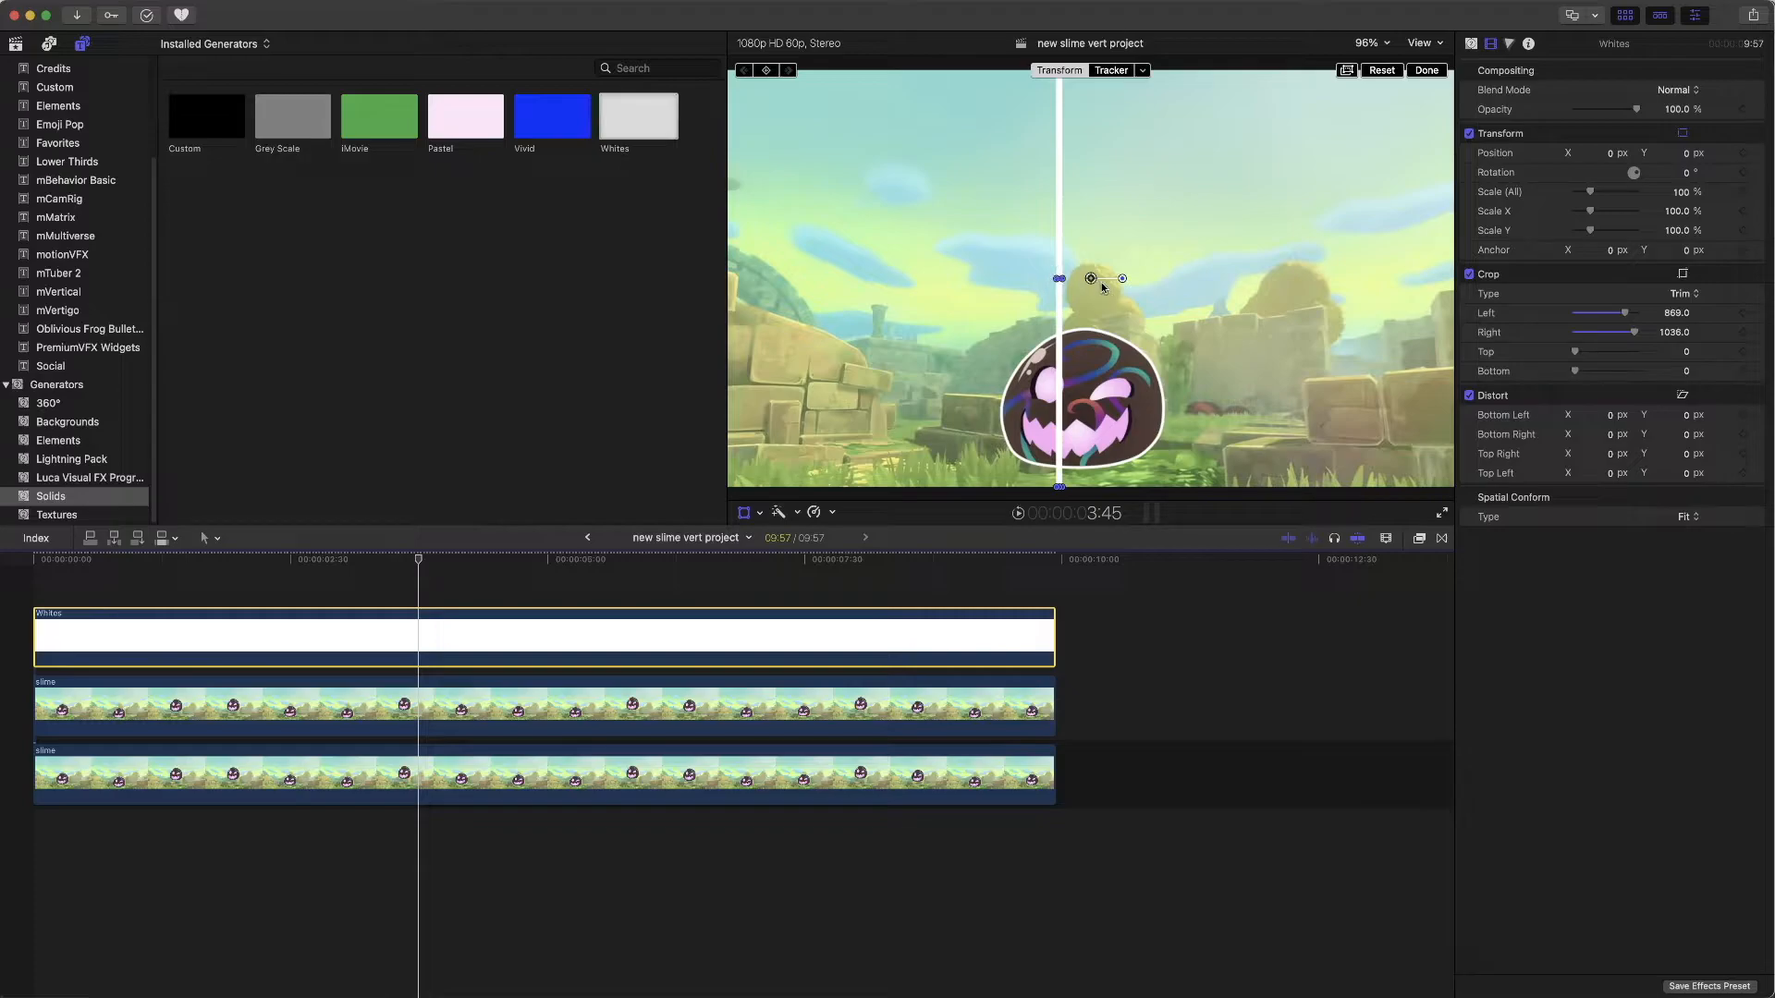
drag(1092, 280, 1120, 278)
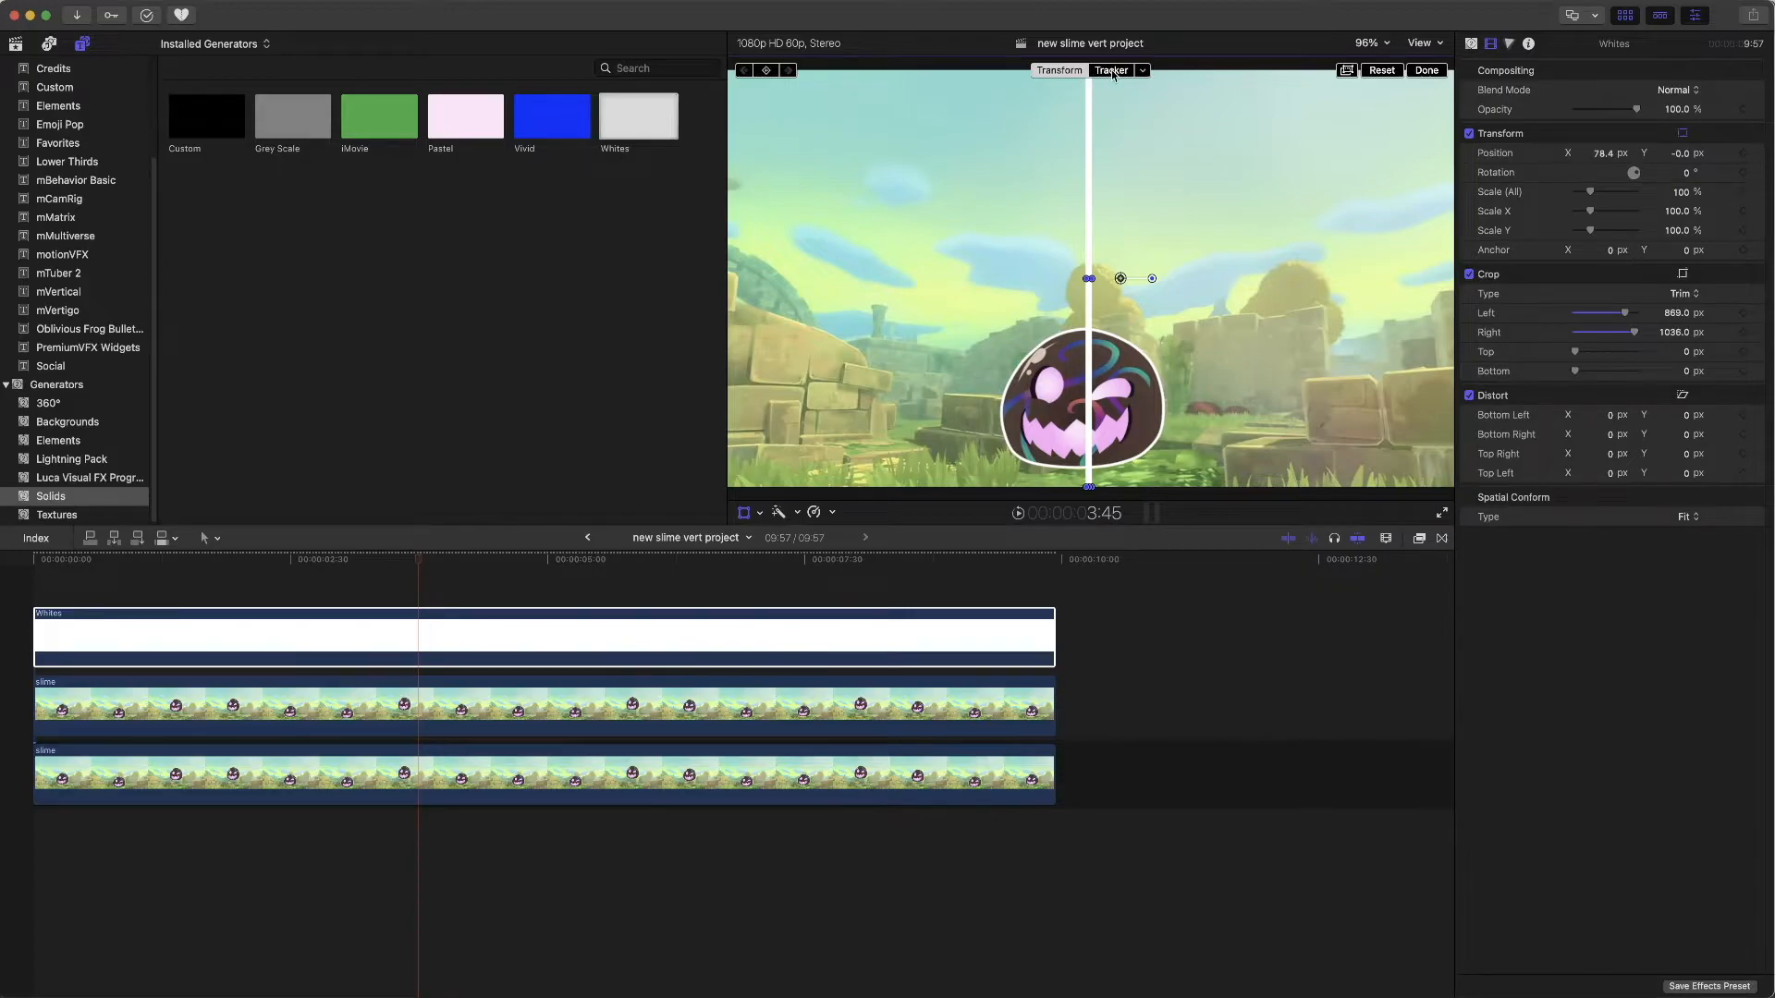
click(745, 515)
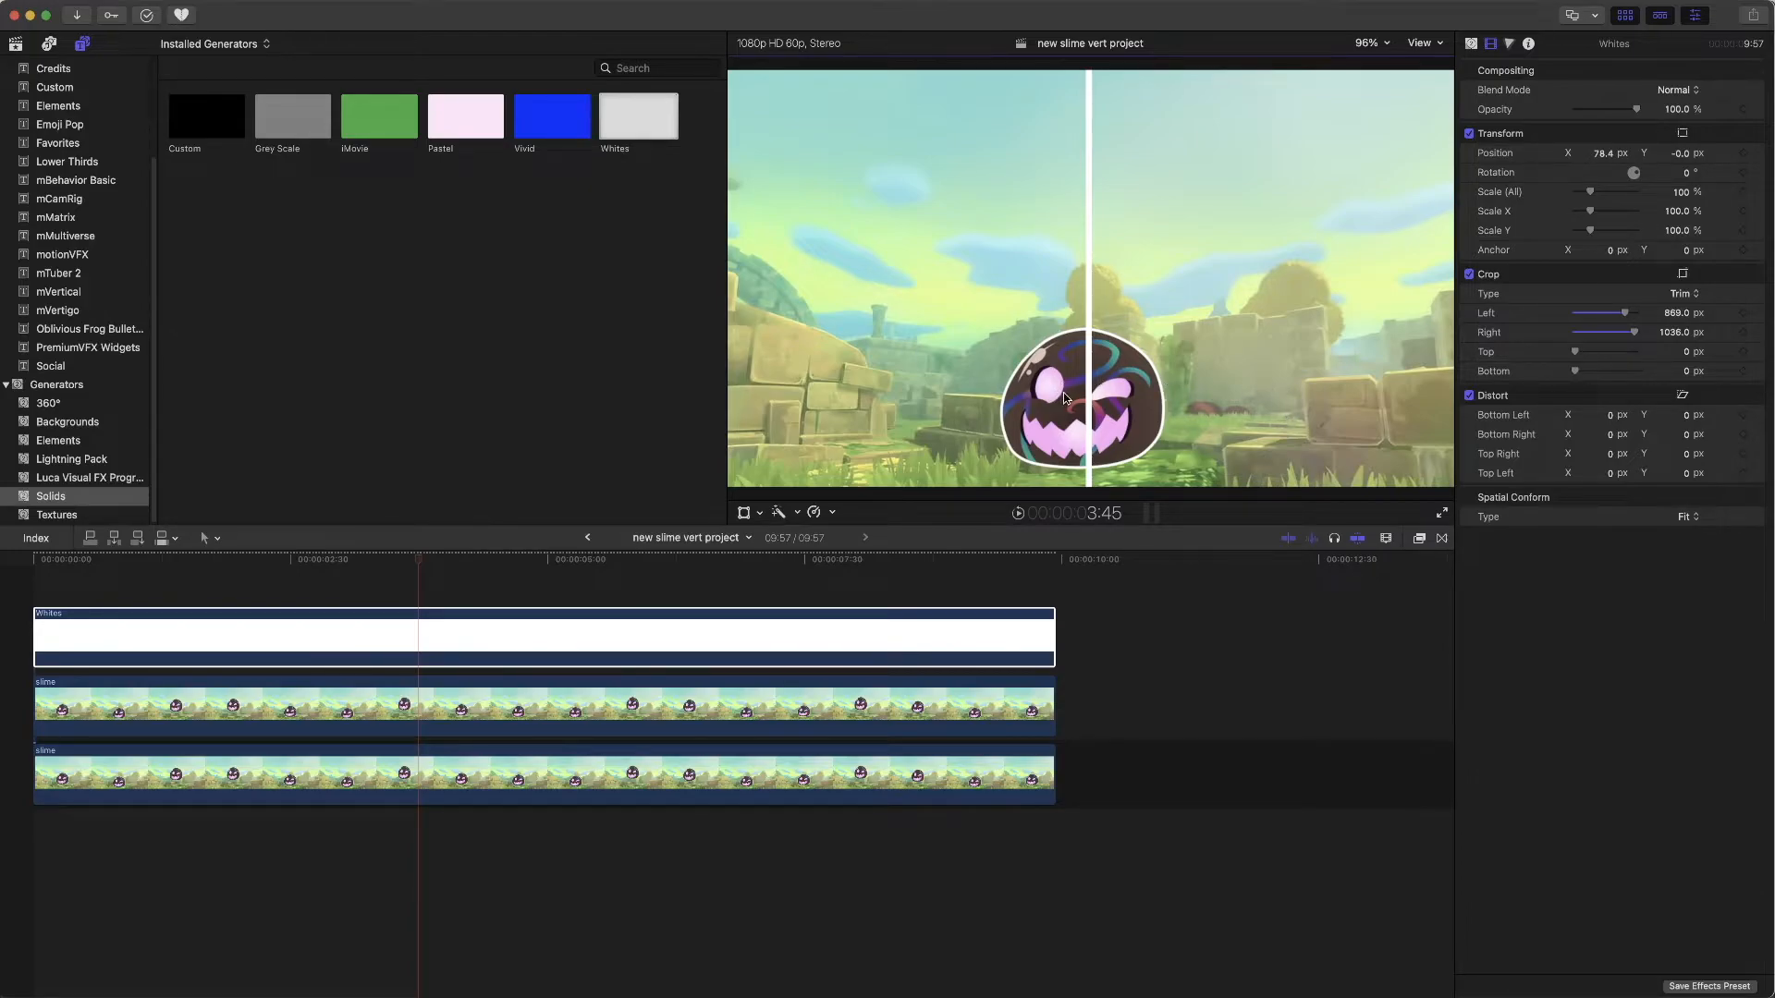
- Shift the upper slime clip to position X 548 px and trim its left side by 272.6 px to meet the divider
click(689, 710)
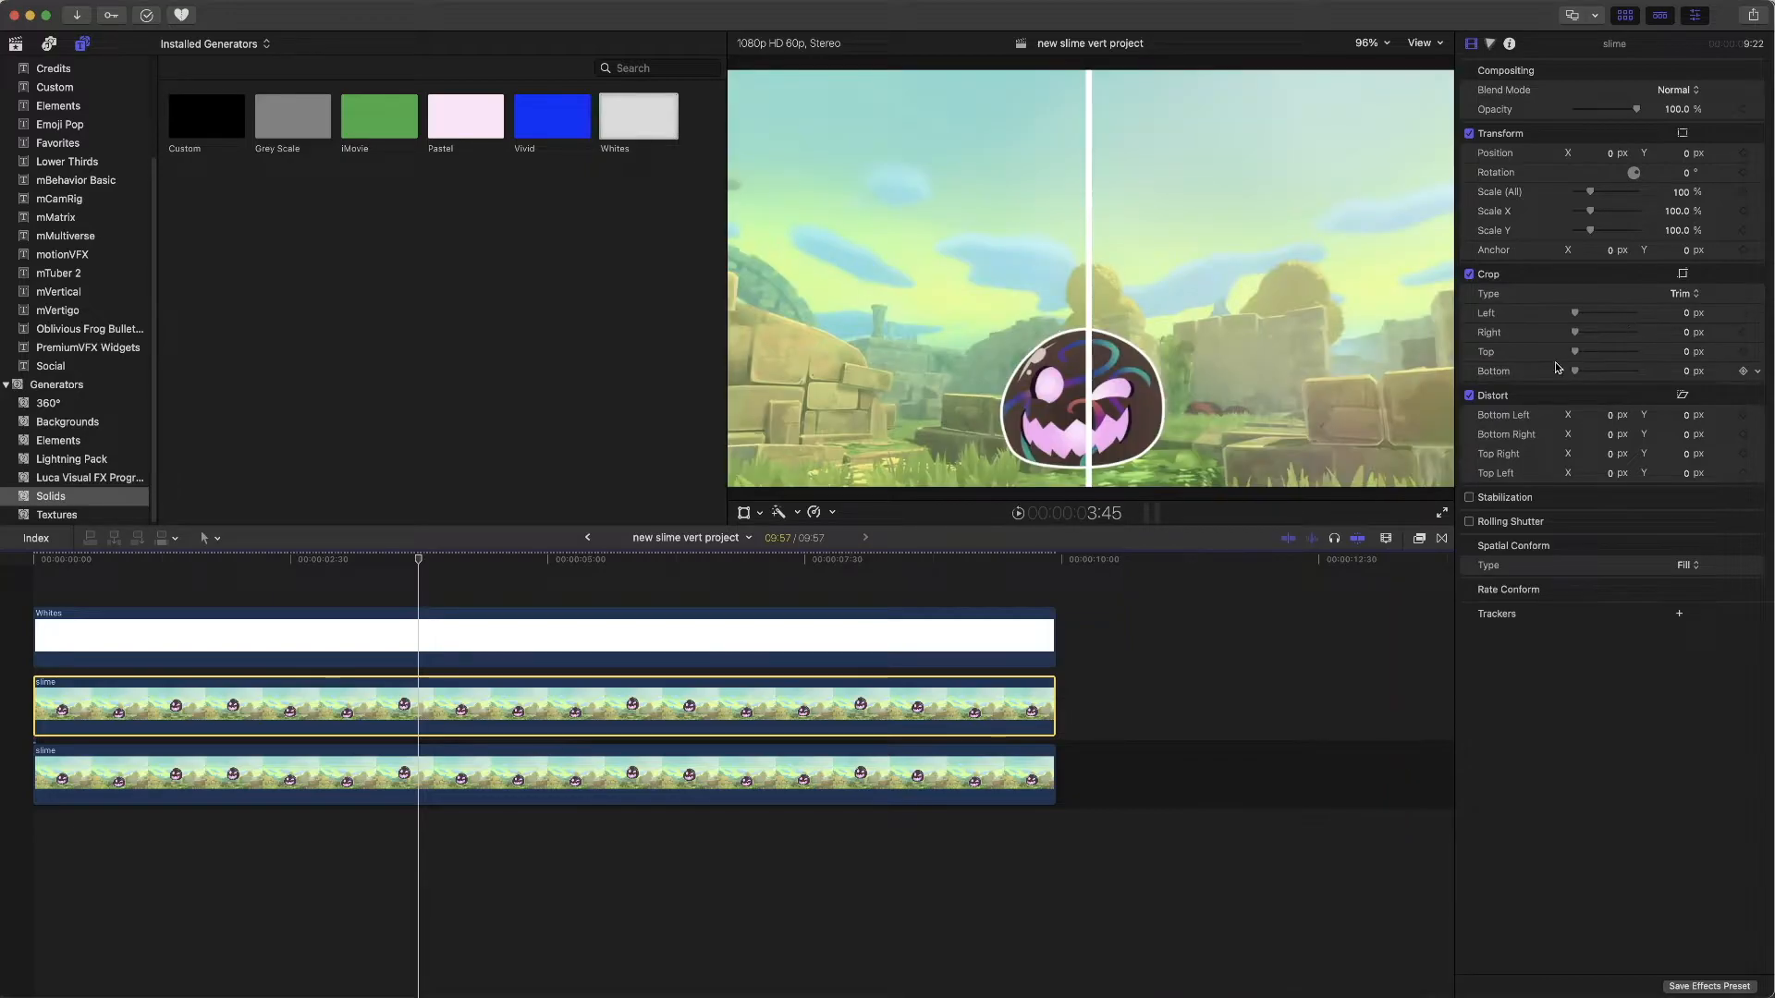
click(1291, 542)
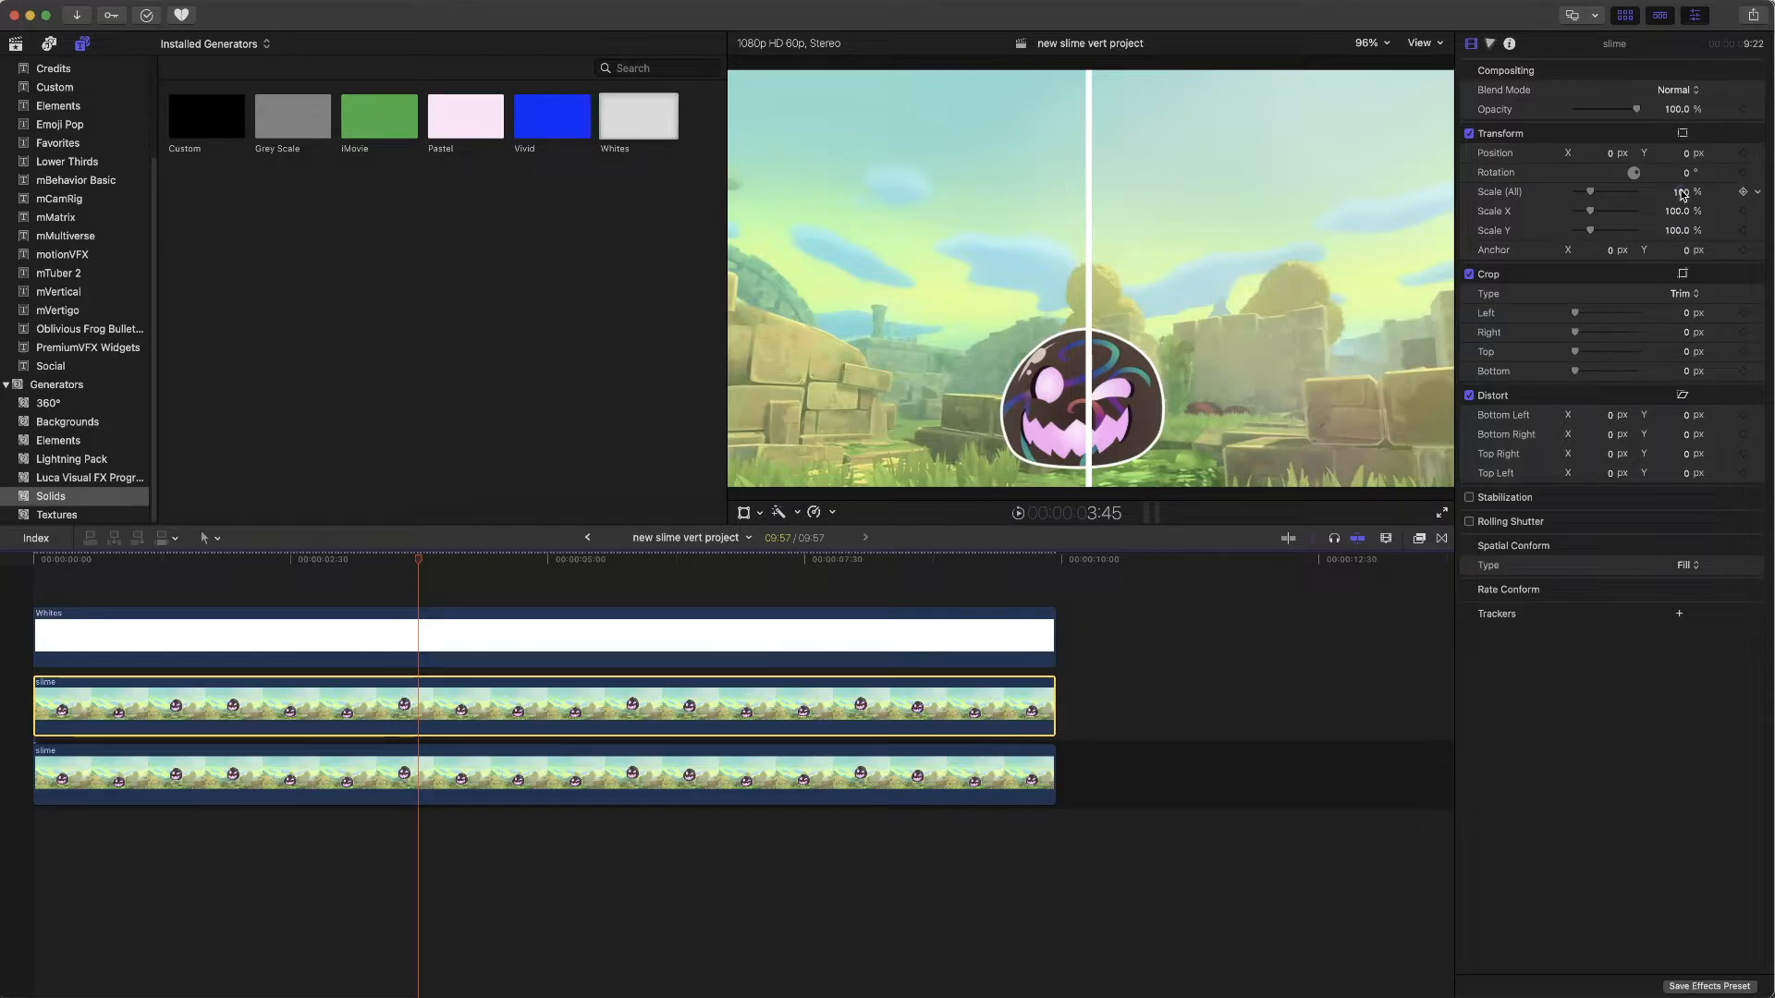
click(1611, 154)
text(69)
key(Return)
drag(1609, 154, 1609, 154)
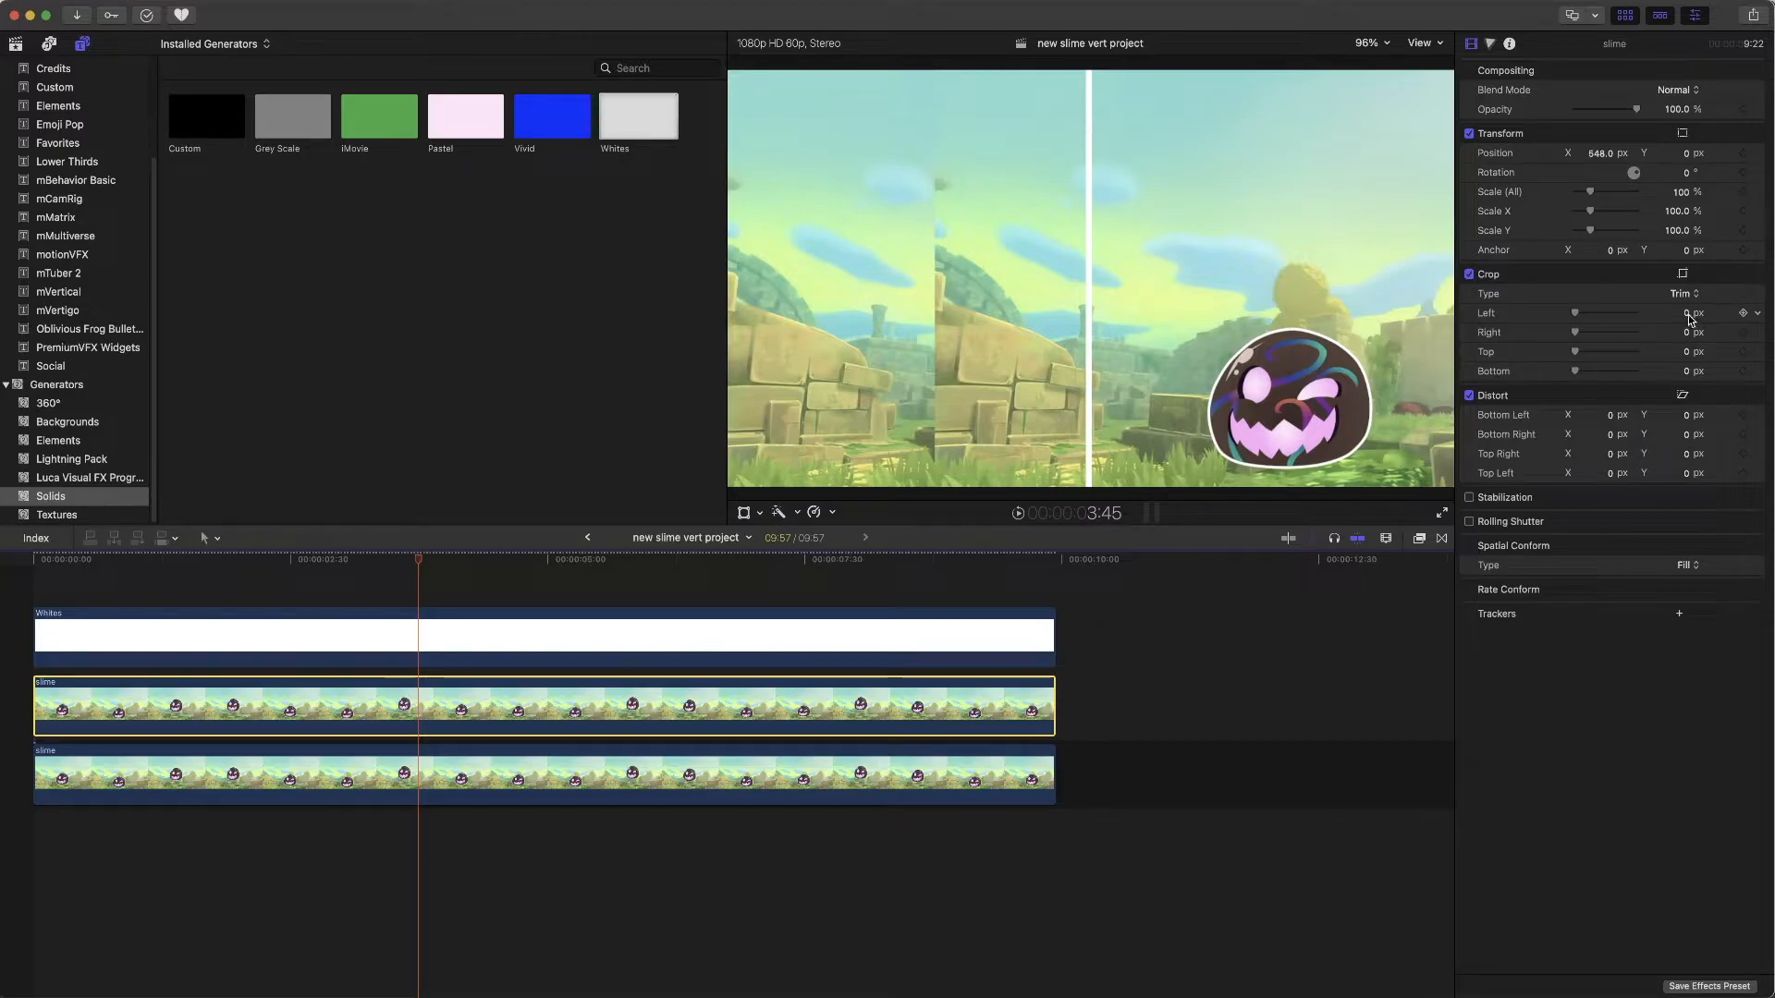
mouse_move(1689, 317)
mouse_down()
mouse_move(1756, 317)
mouse_move(1701, 314)
mouse_up()
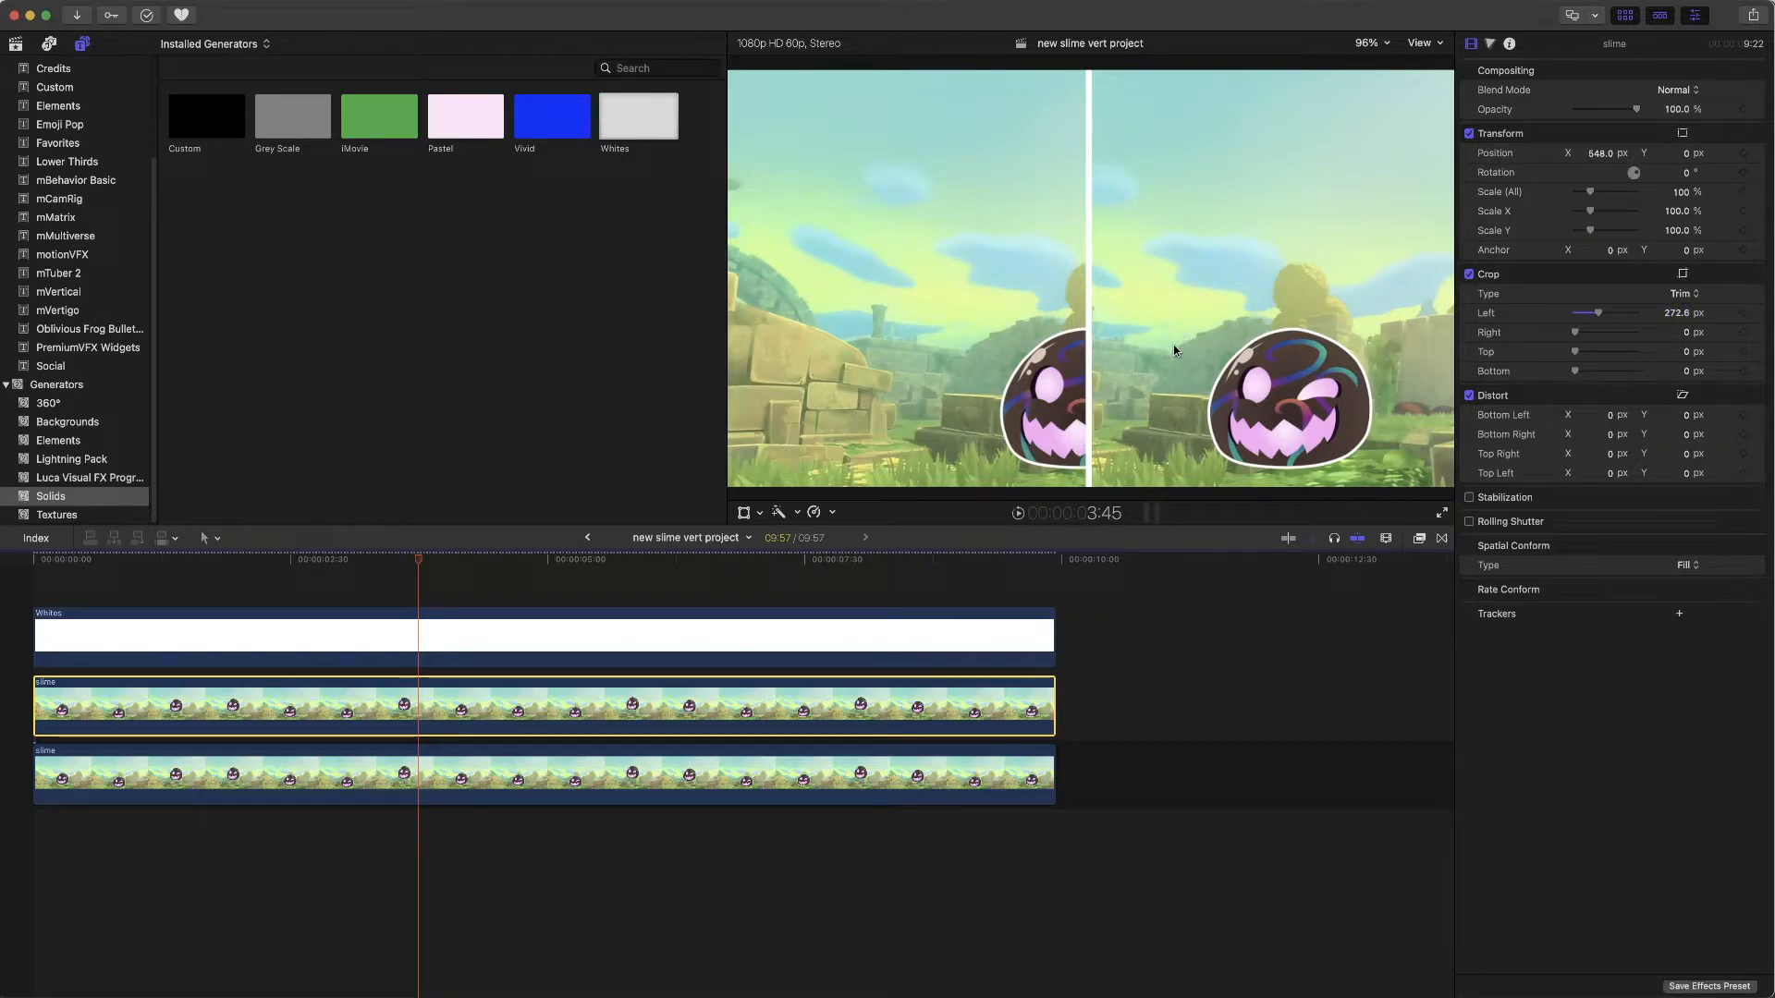
- Shift the lower slime clip to position X -461.2 px and play the split screen from the start
click(747, 790)
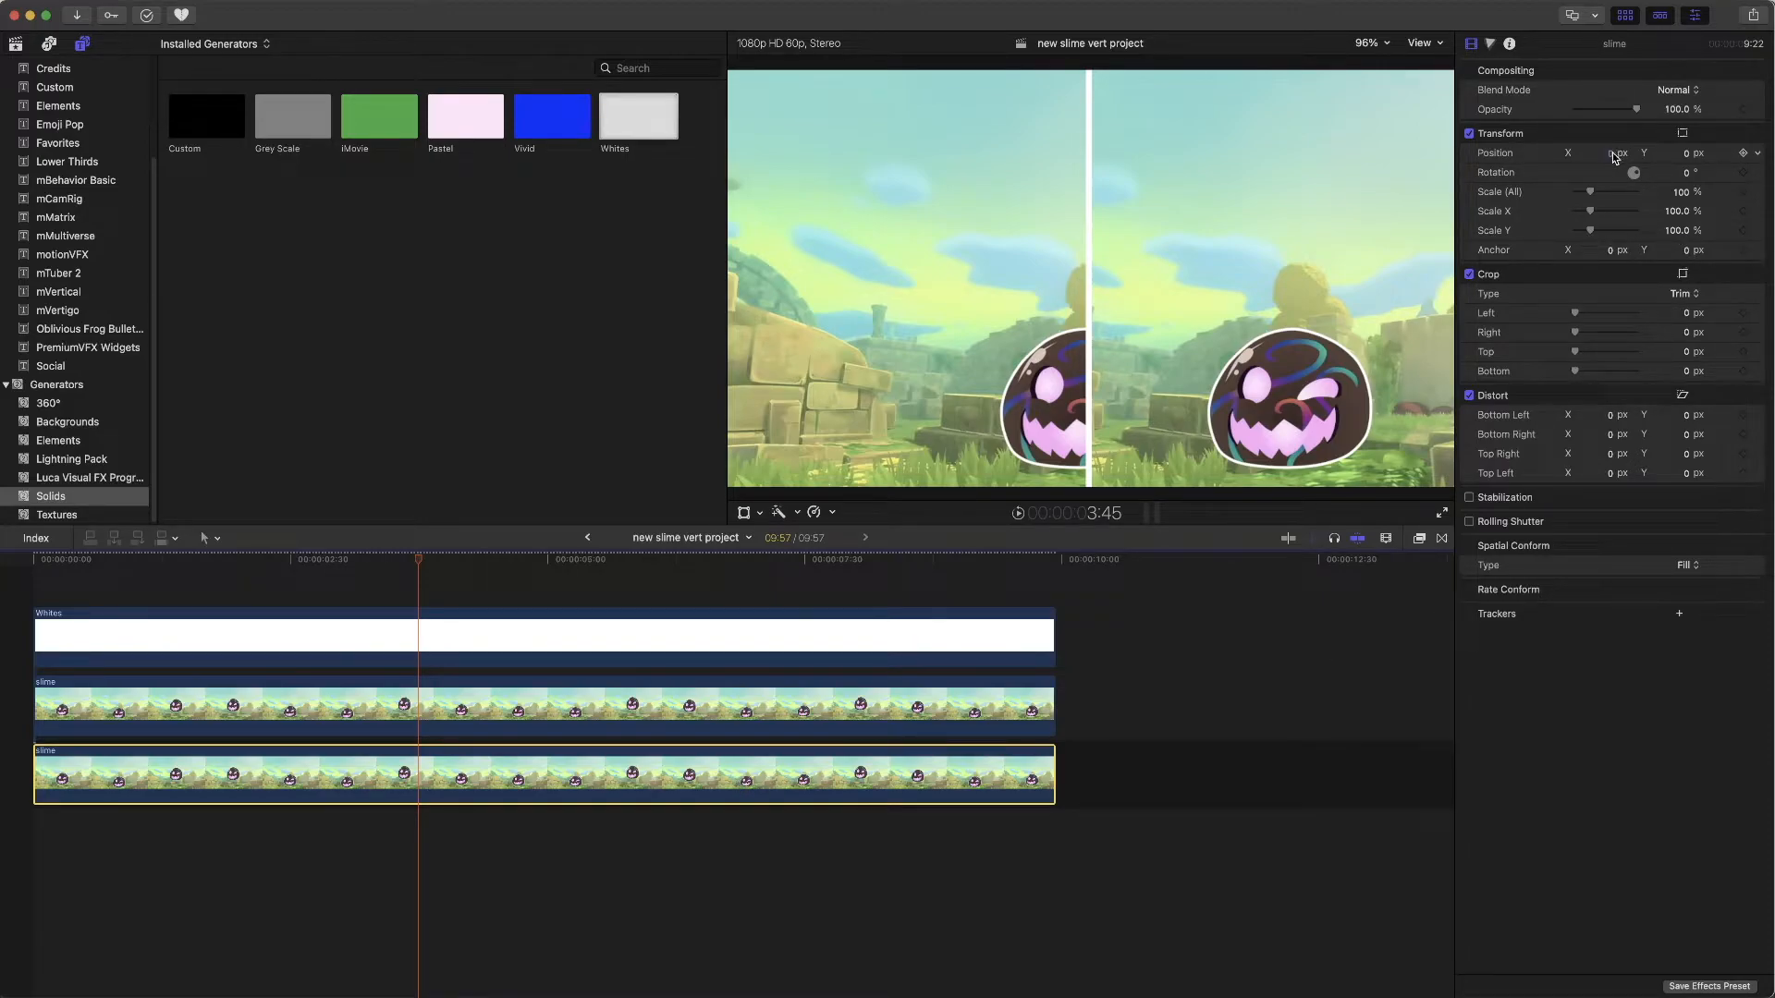
drag(1611, 158, 1504, 157)
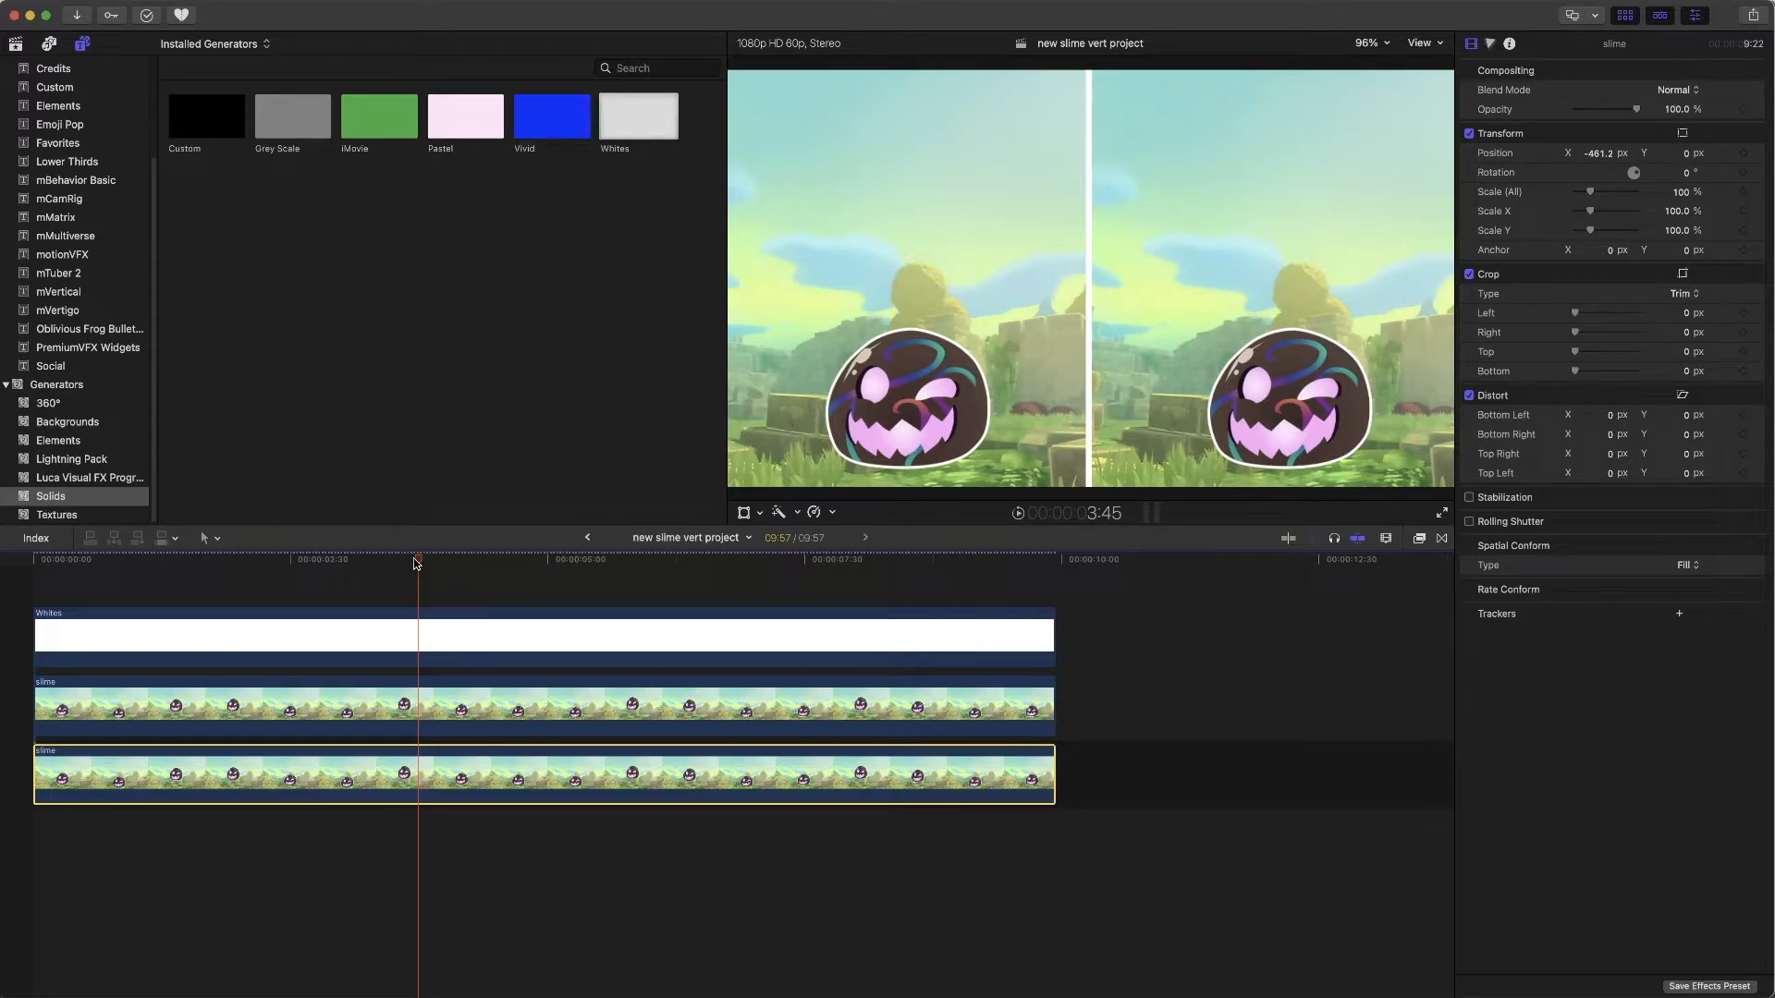
drag(421, 564, 54, 541)
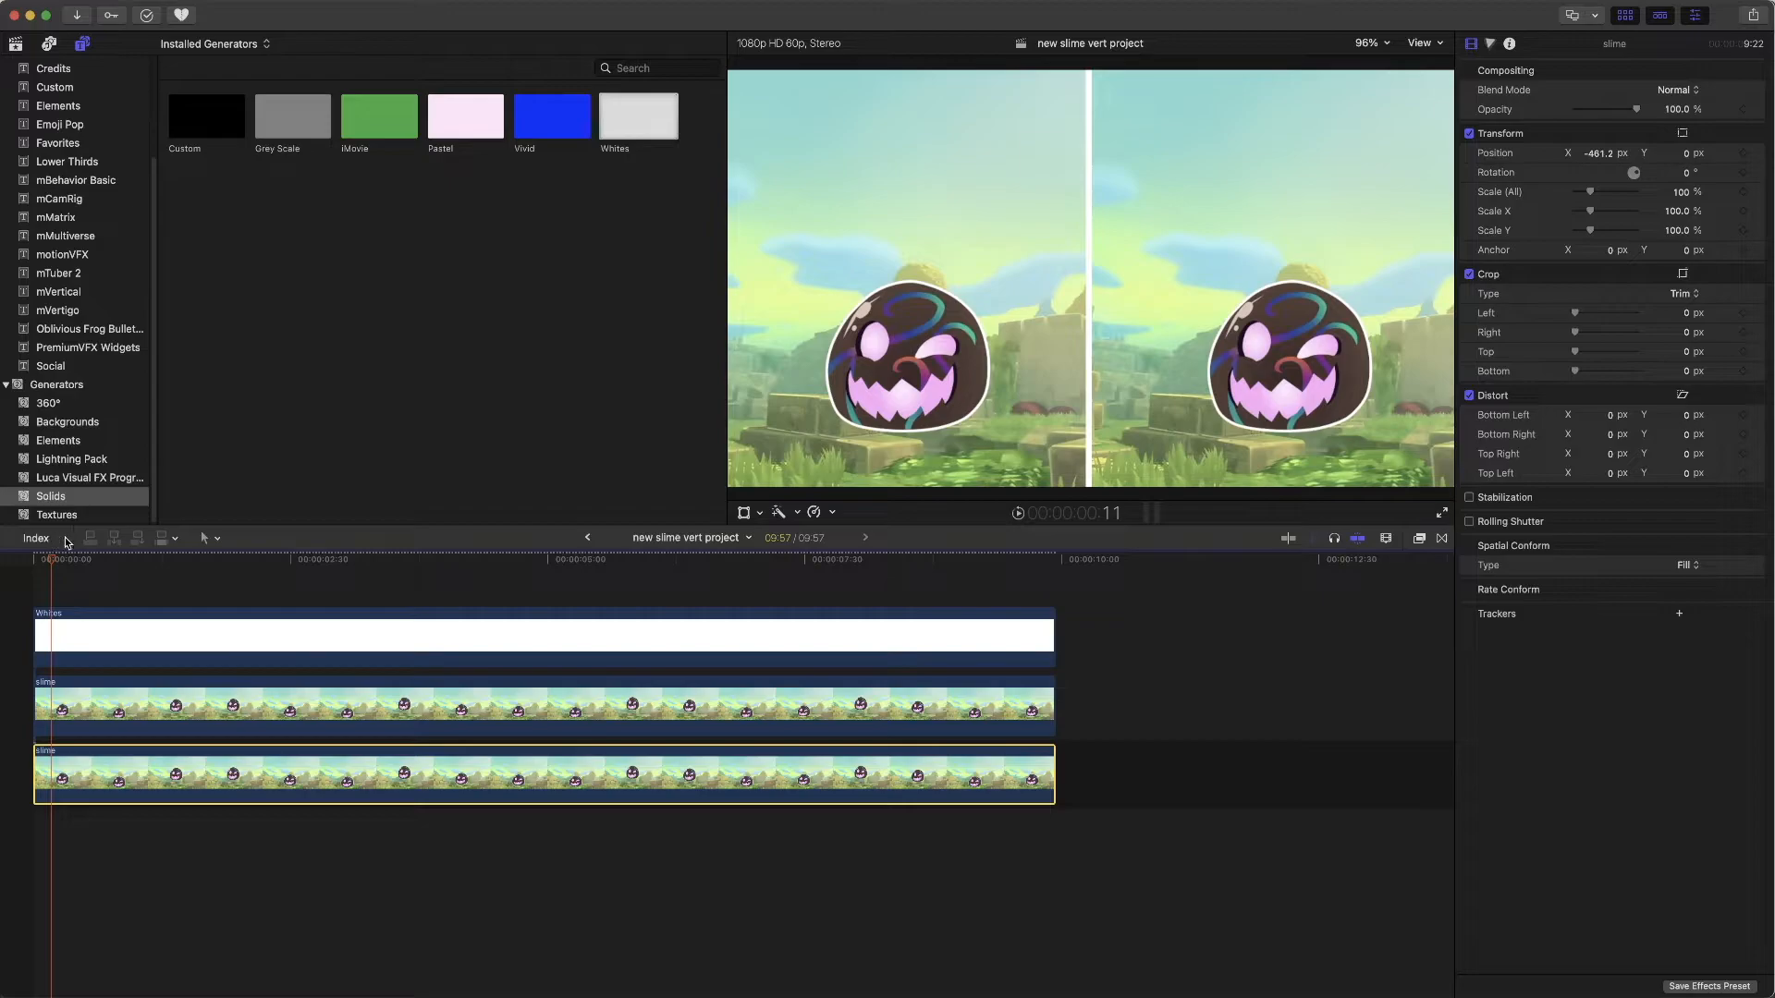
drag(49, 566, 32, 563)
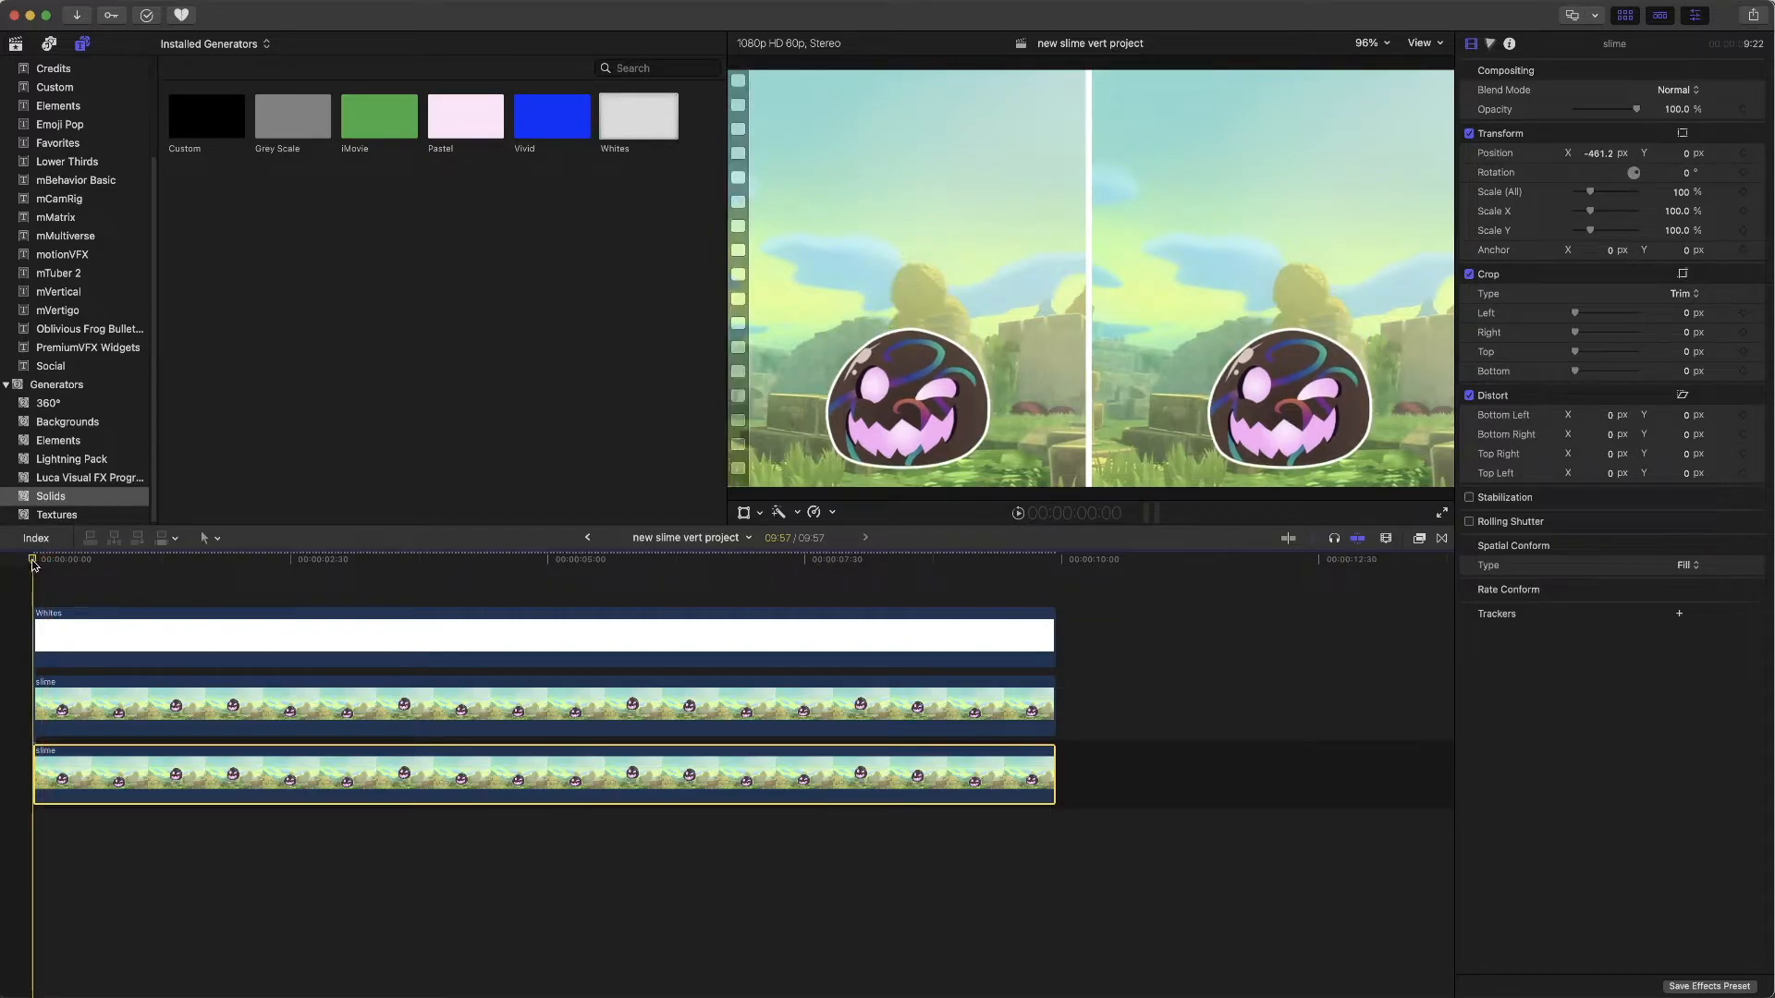
click(1019, 515)
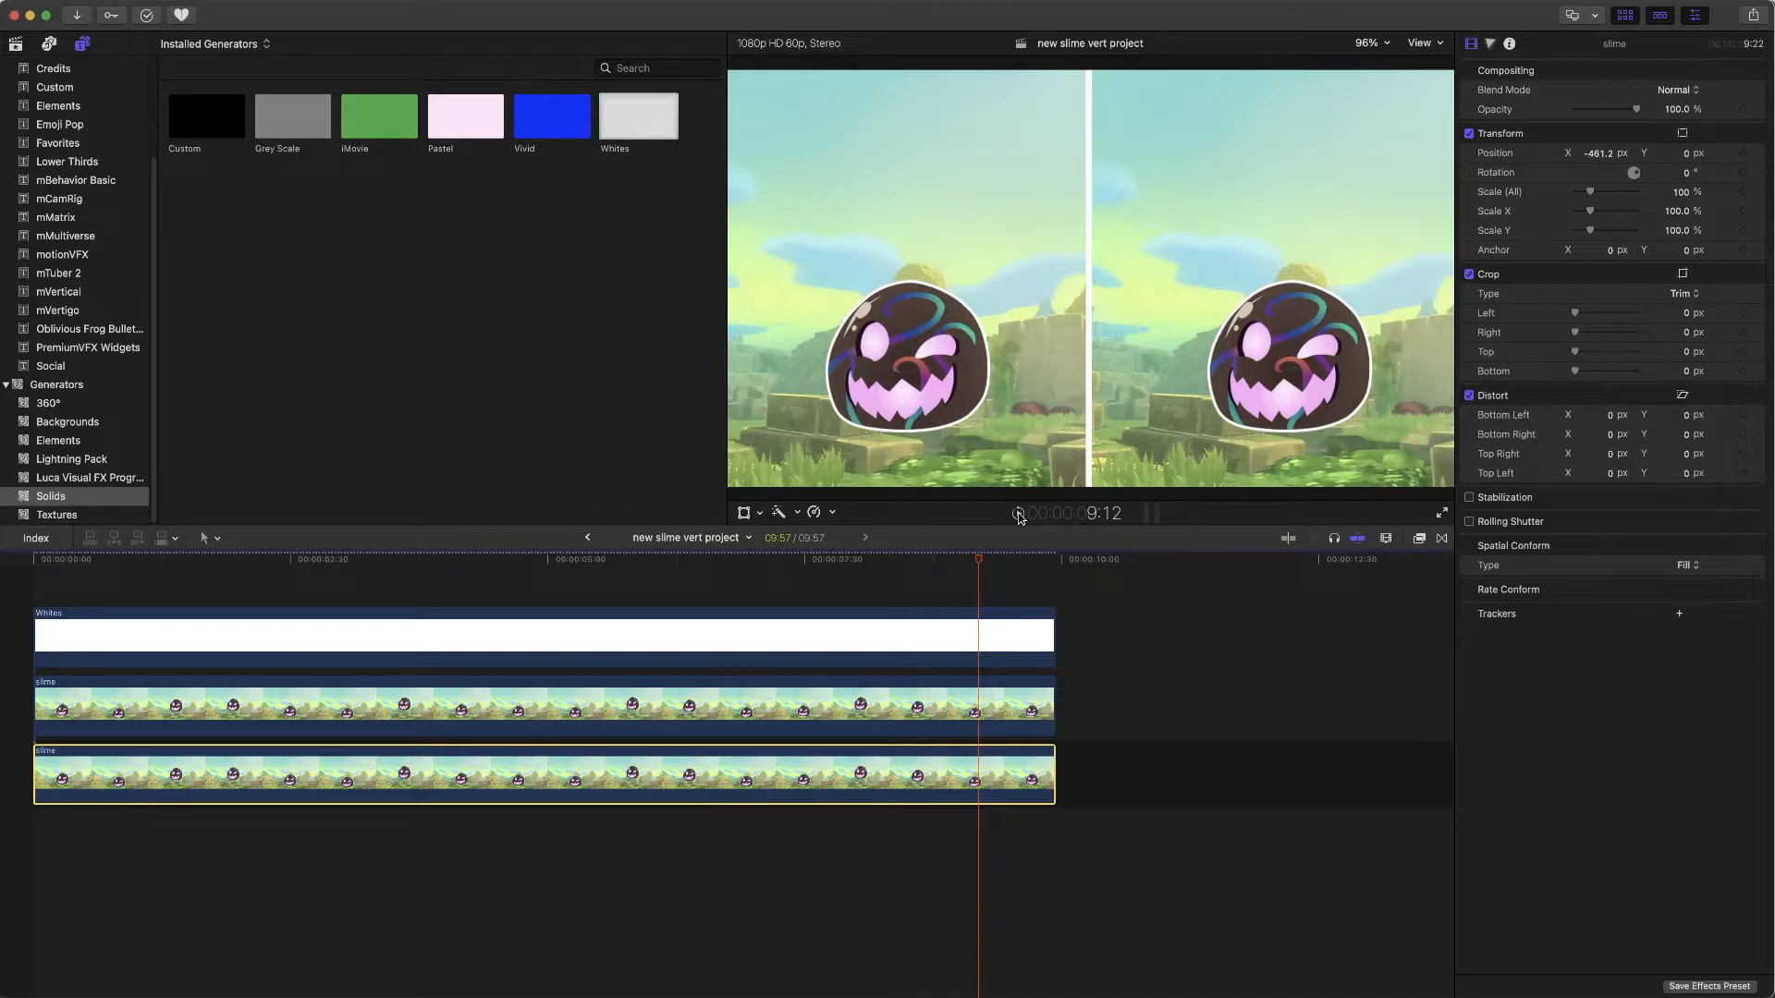
- Duplicate the Whites divider onto a layer above the original and rotate the copy to -90°
click(843, 626)
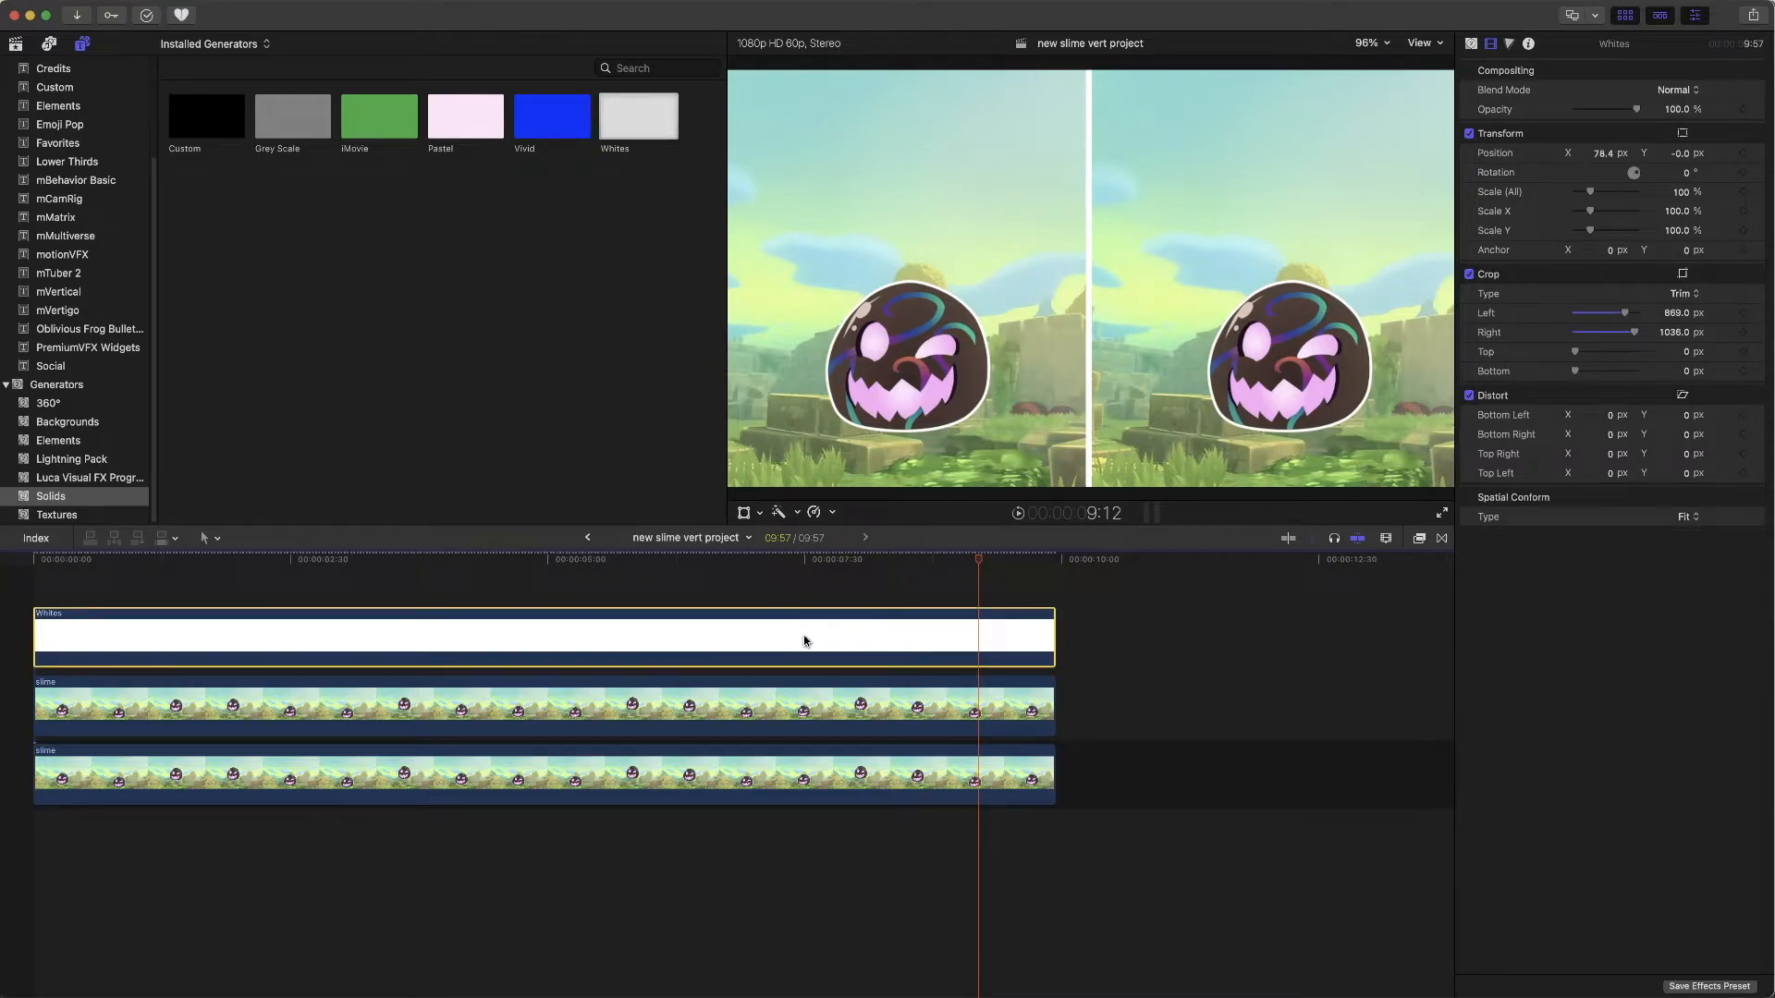
drag(745, 636, 745, 585)
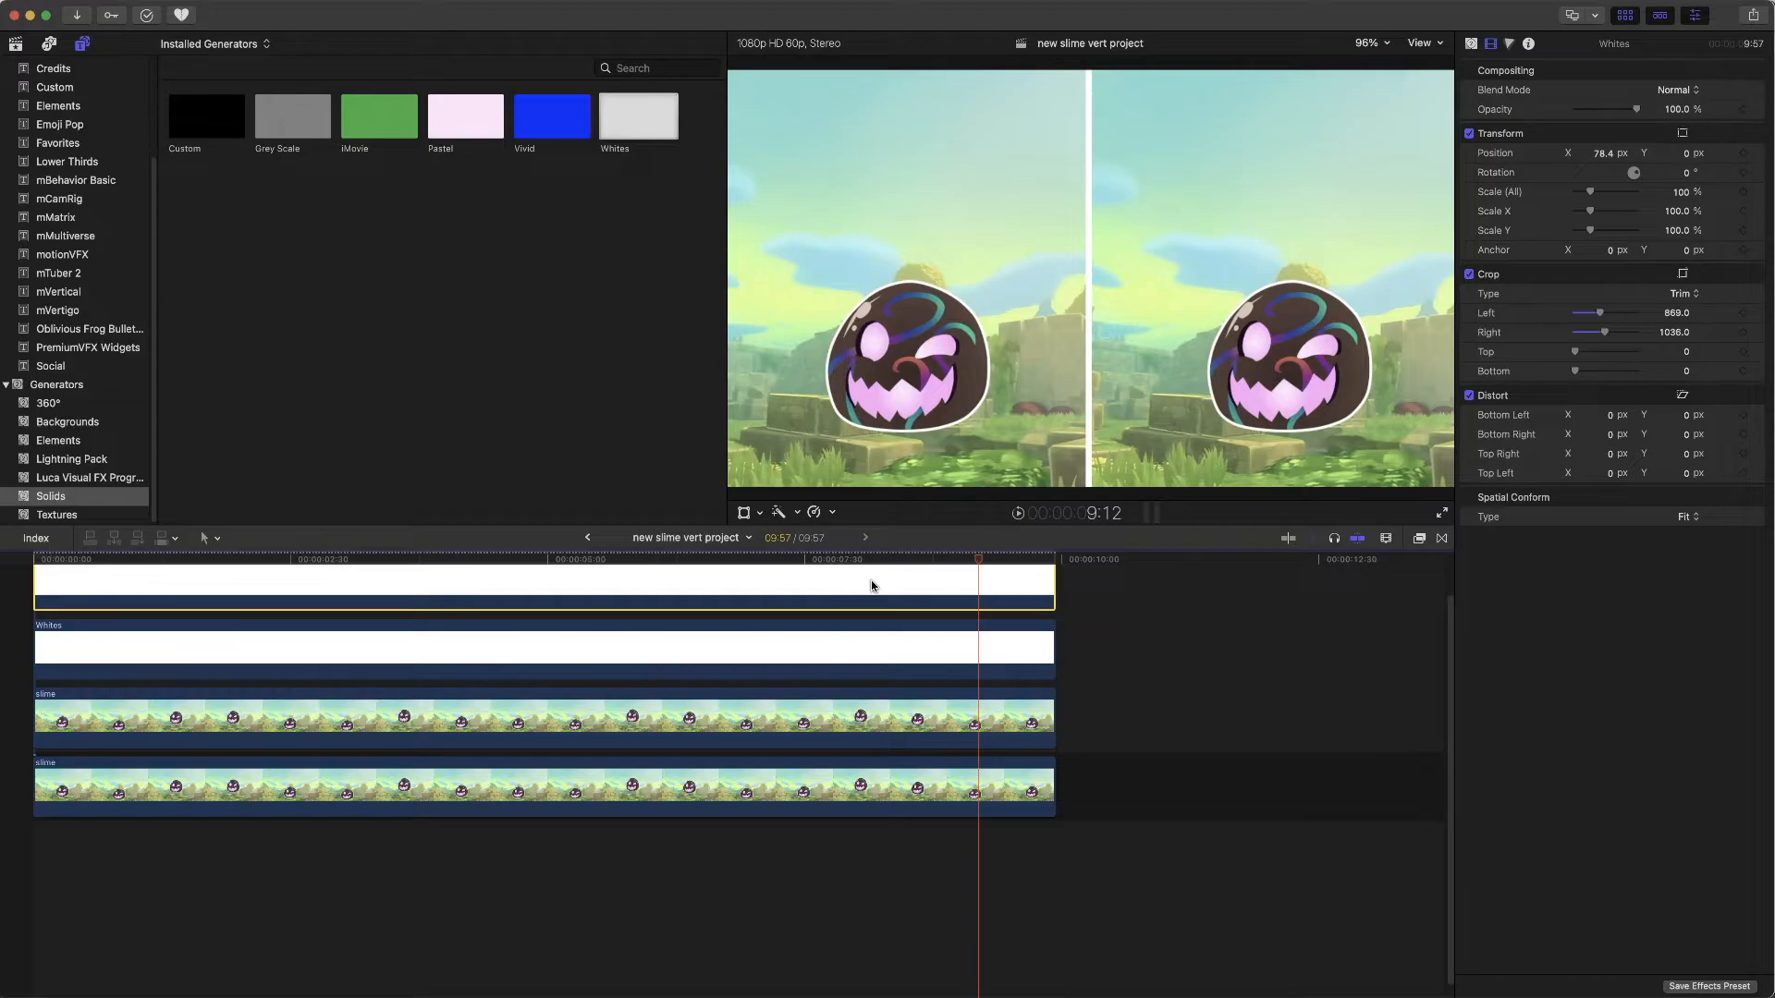
drag(1634, 174, 1634, 183)
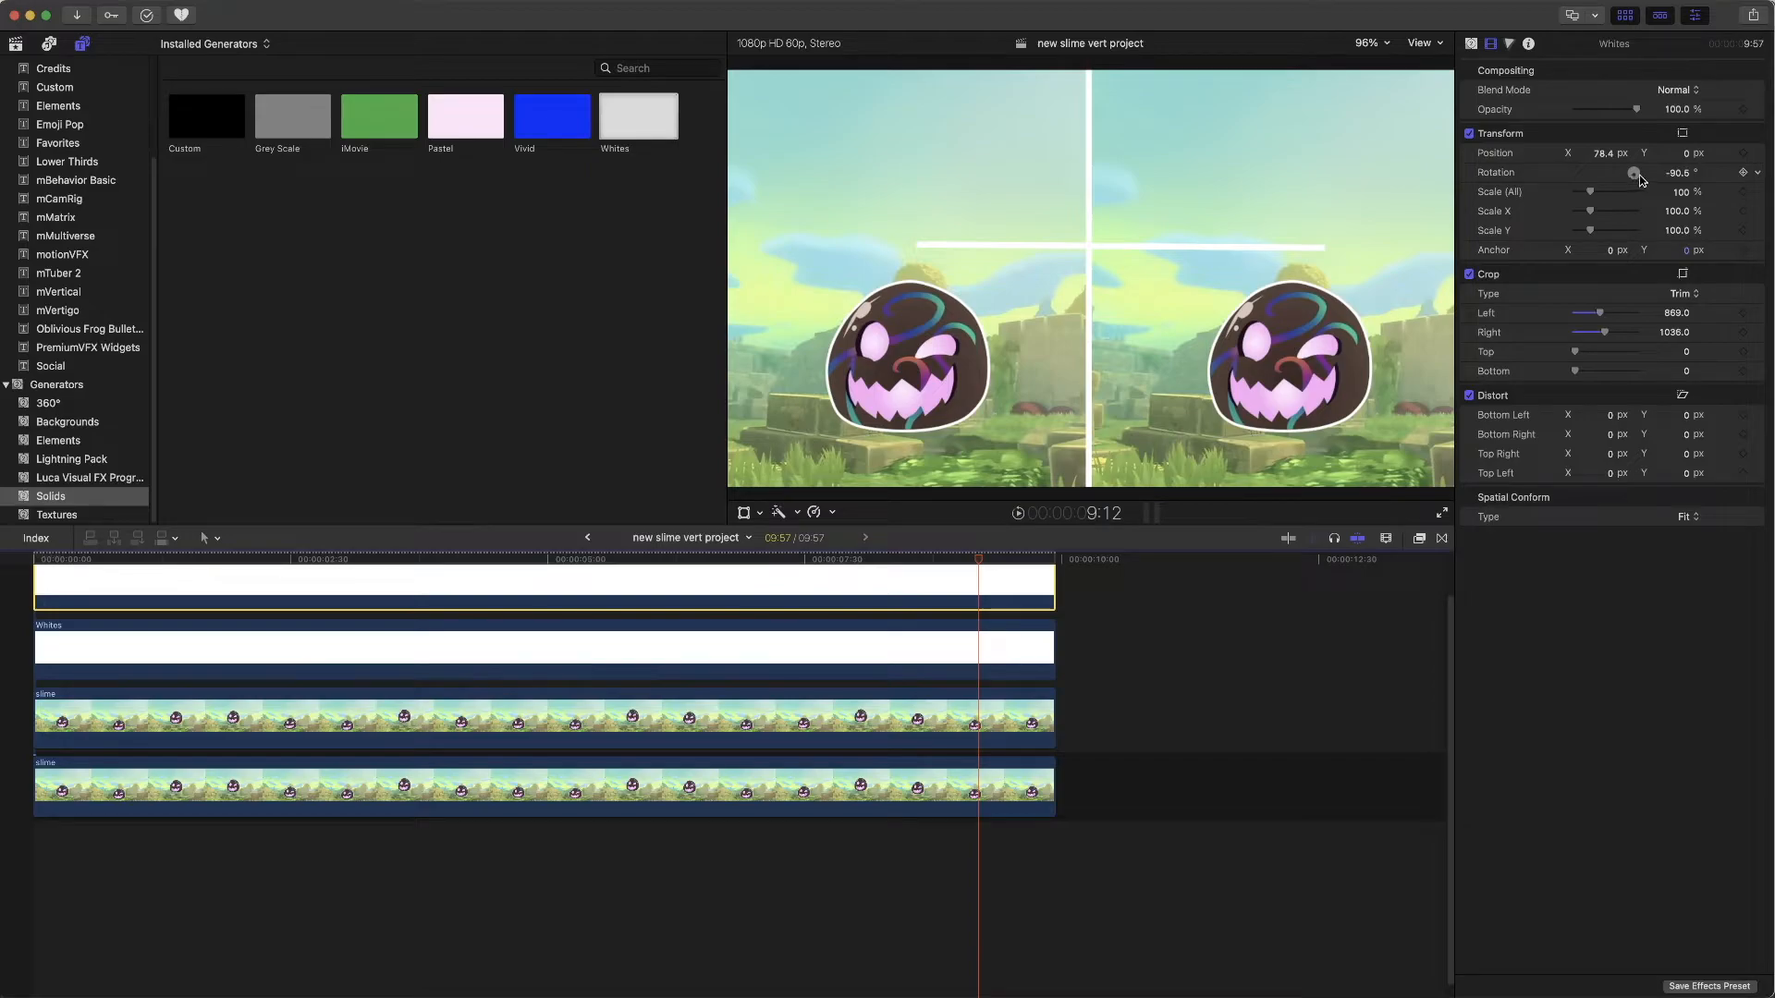
click(1678, 175)
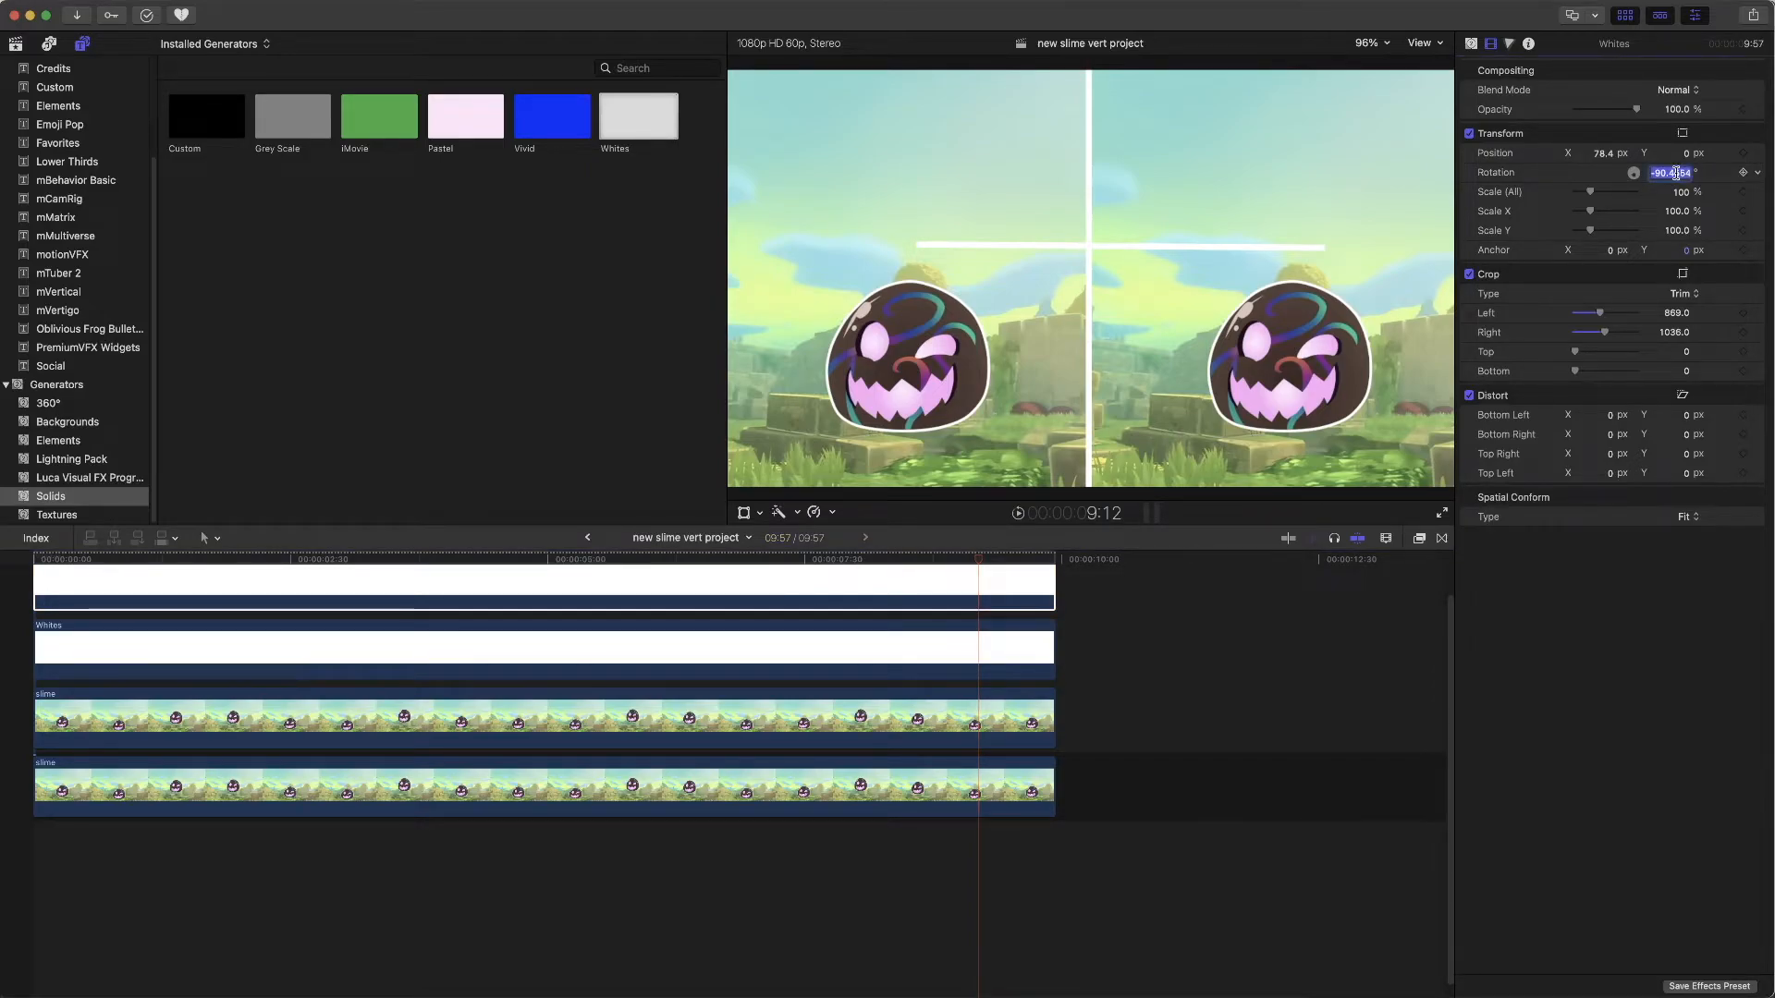
text(-90)
key(Return)
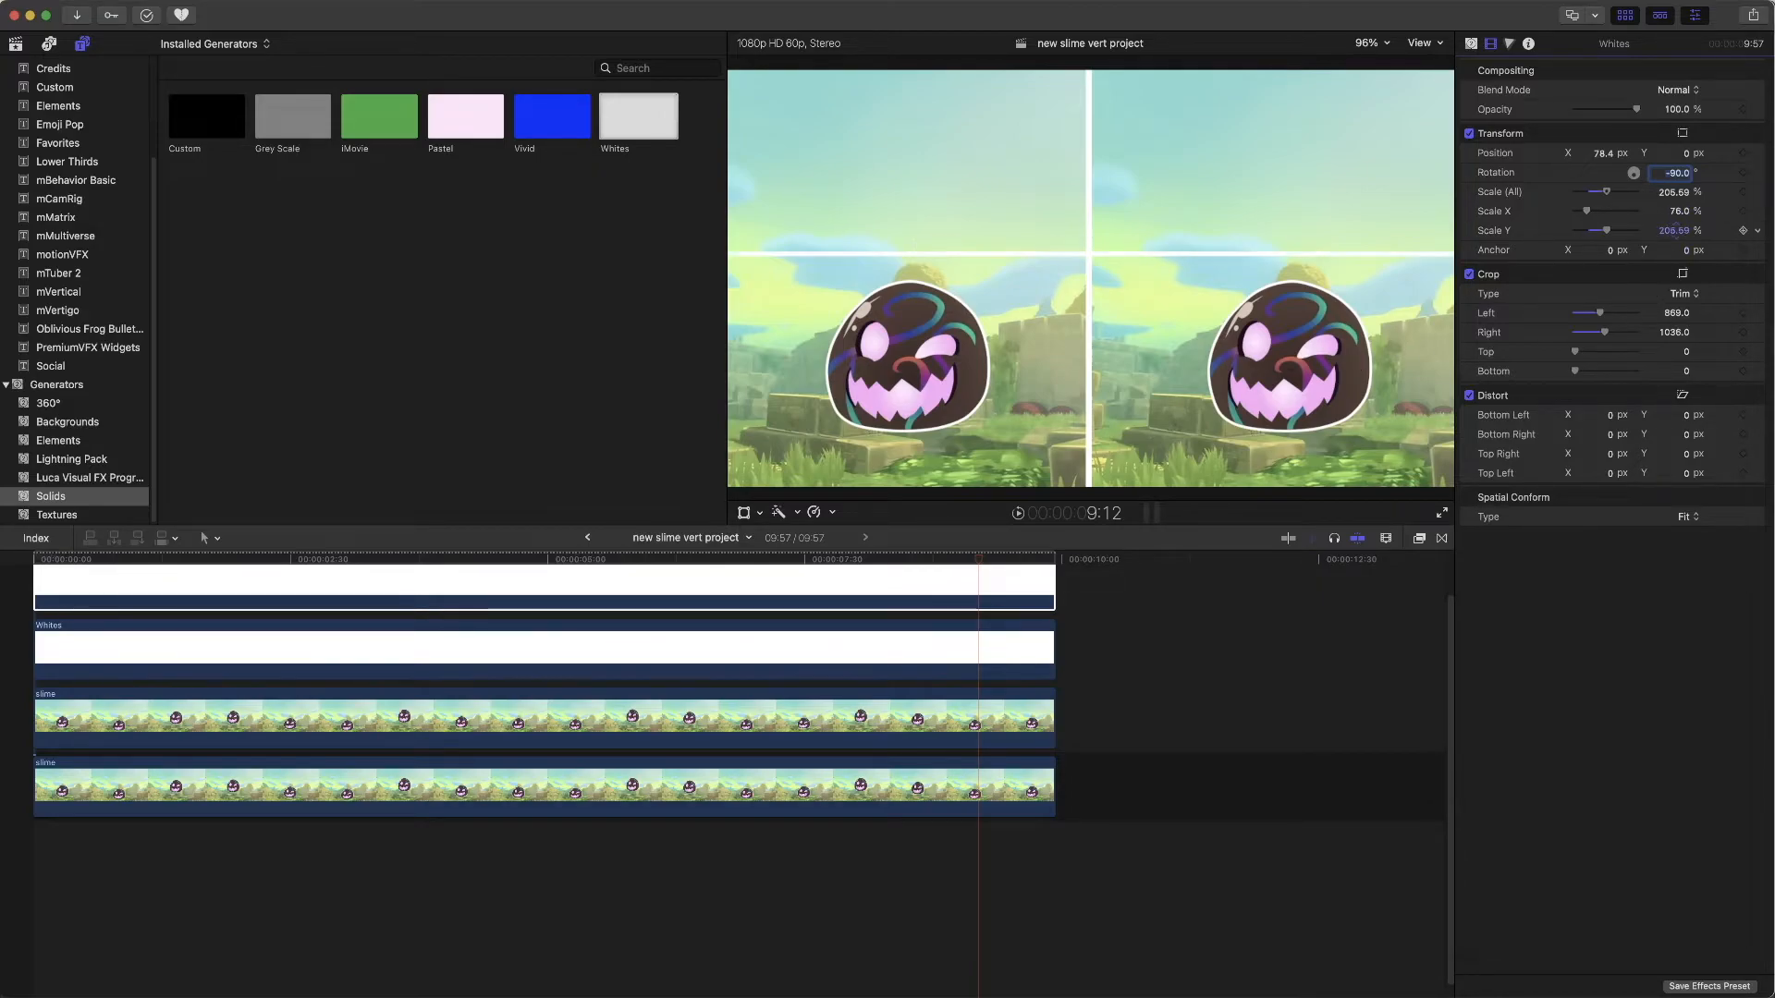
- Stretch the horizontal divider across the frame with Scale Y 213.59% and lower it to position Y -58.4 px
drag(1677, 232, 1677, 225)
drag(1680, 152, 1685, 153)
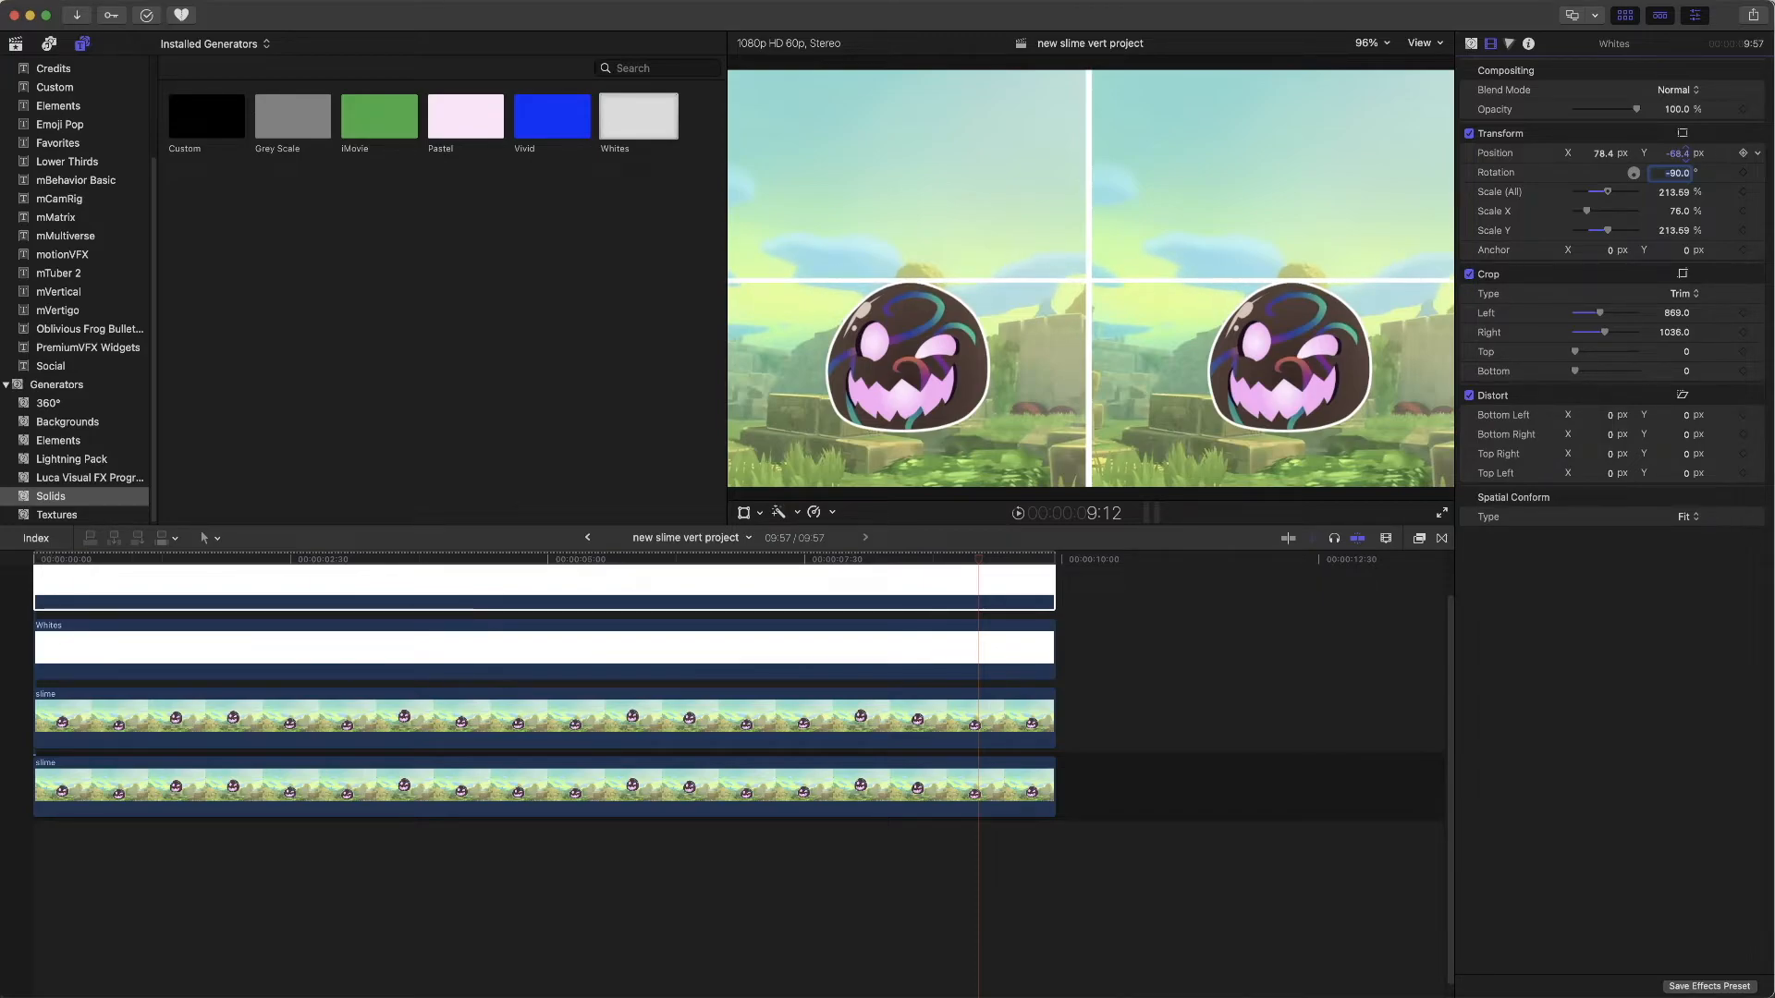
drag(1684, 153, 1684, 148)
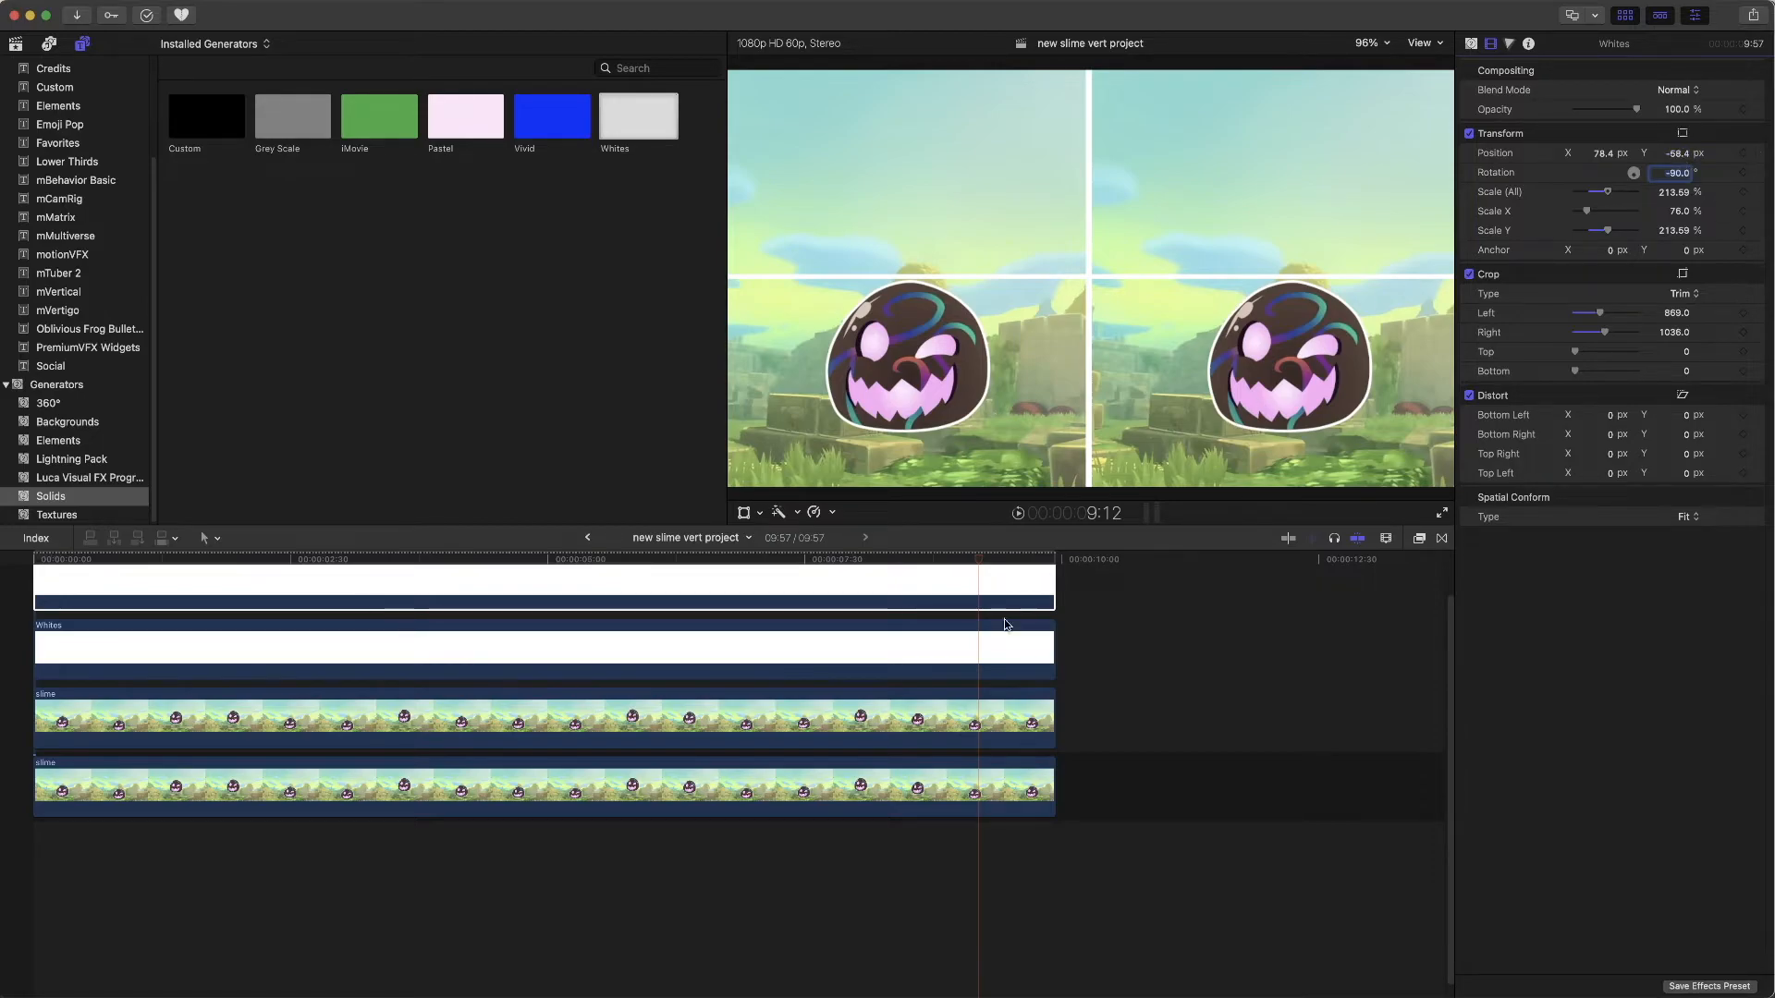
- Make two copies of the upper slime clip, stacked on separate layers above it
click(828, 768)
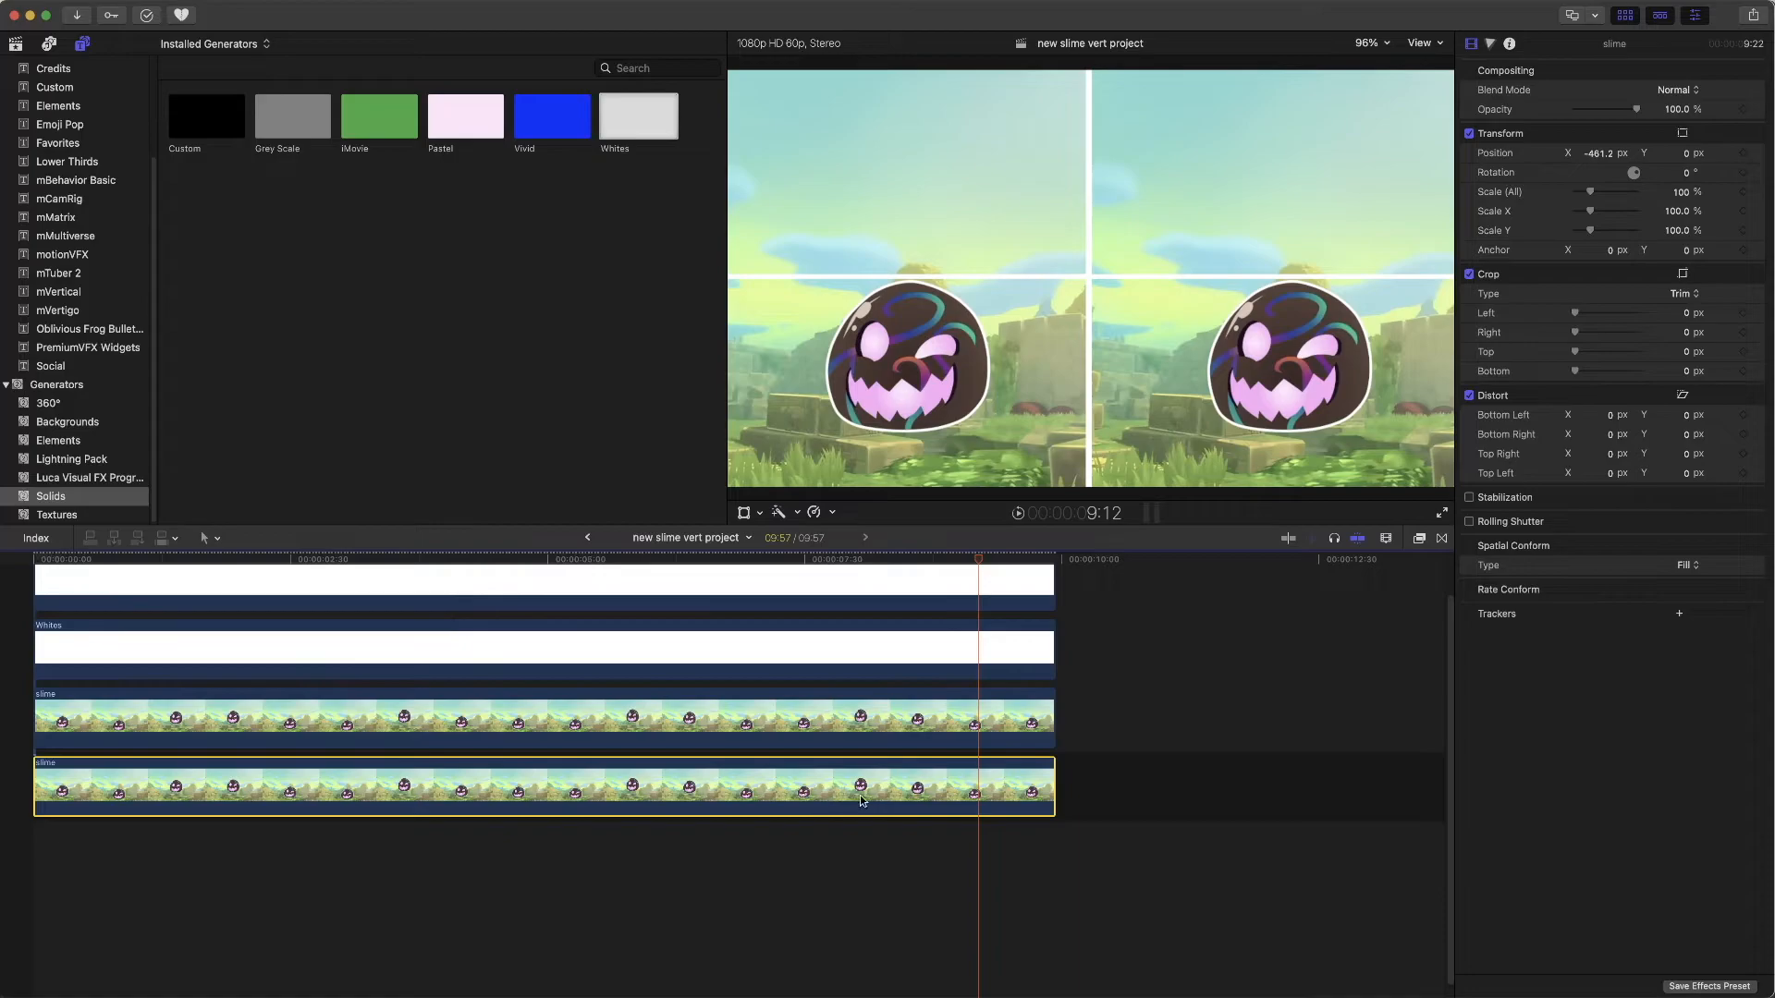
drag(941, 837, 754, 689)
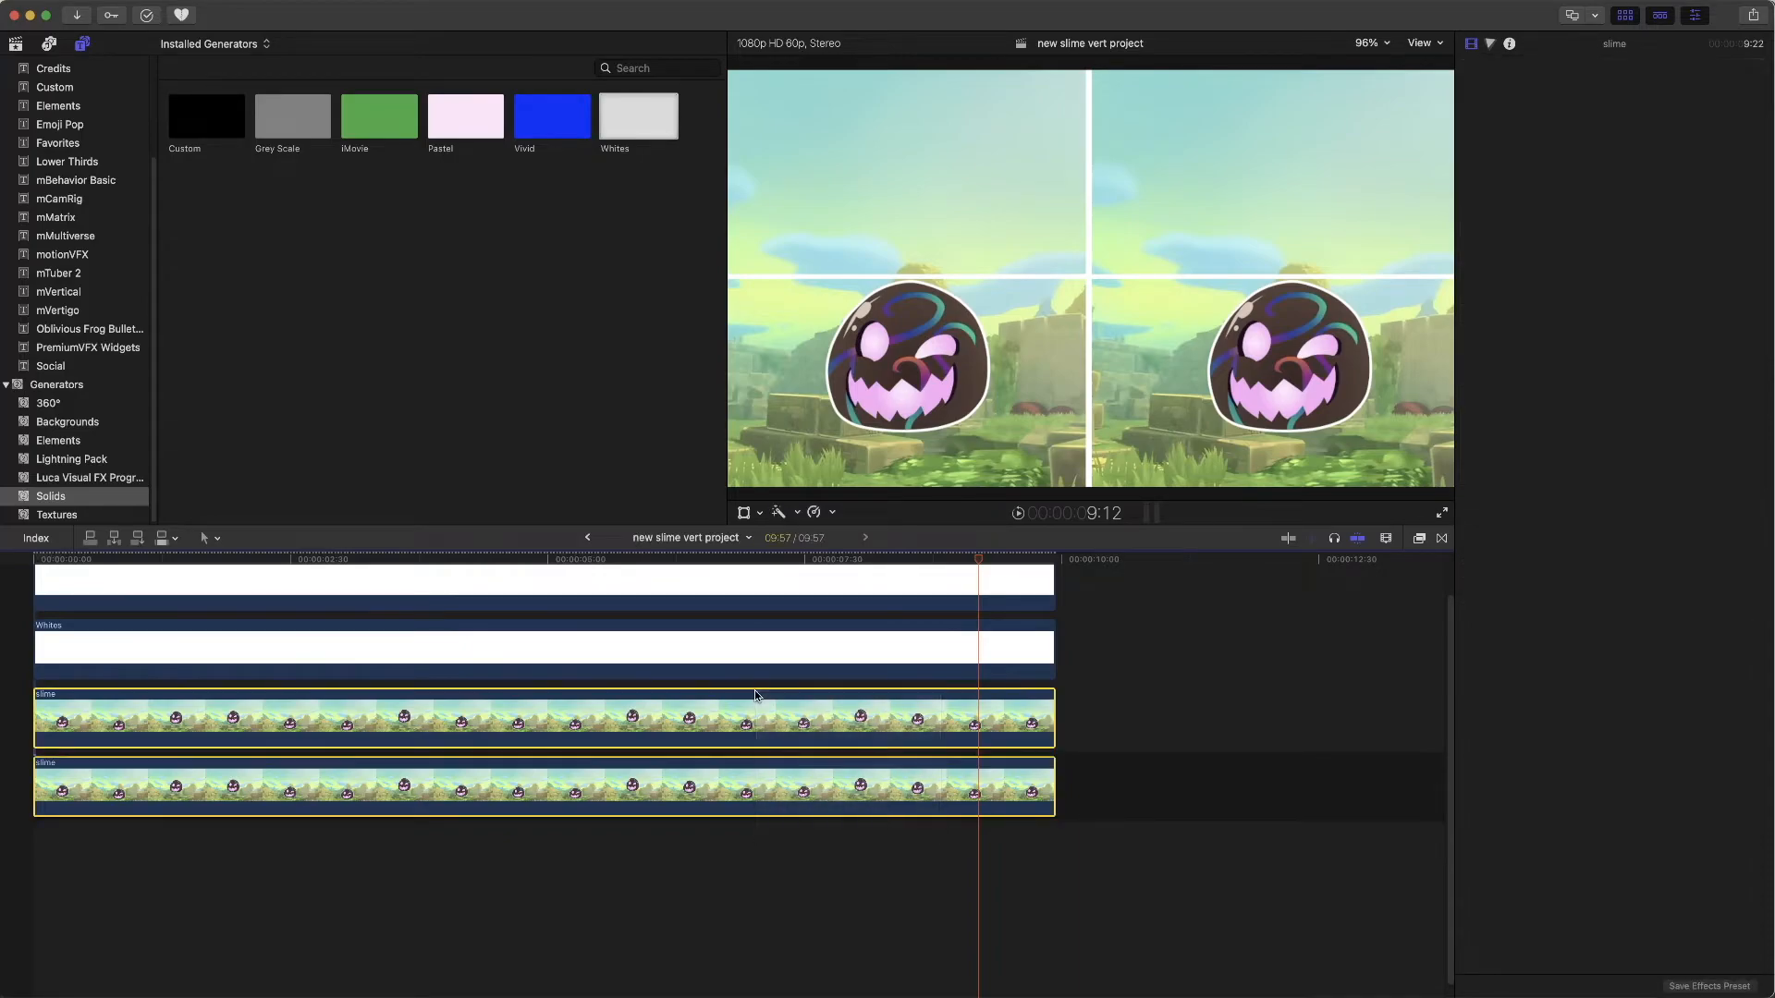
drag(669, 733, 673, 607)
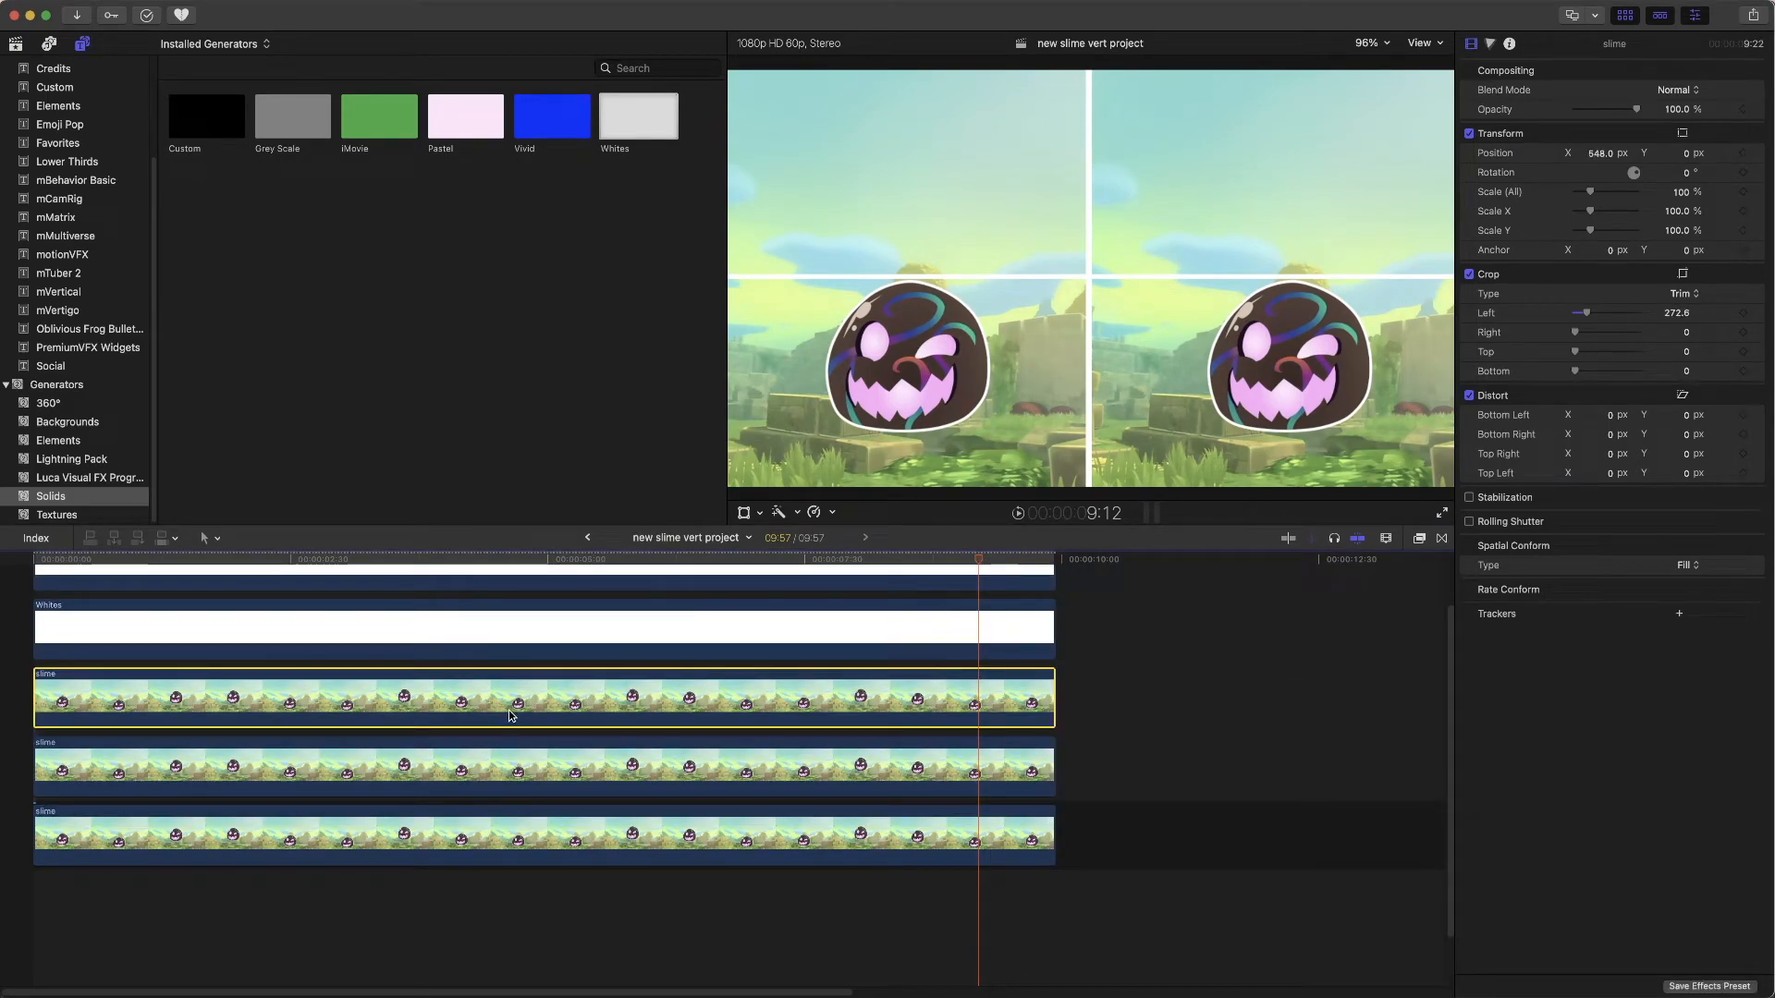
drag(513, 712, 507, 622)
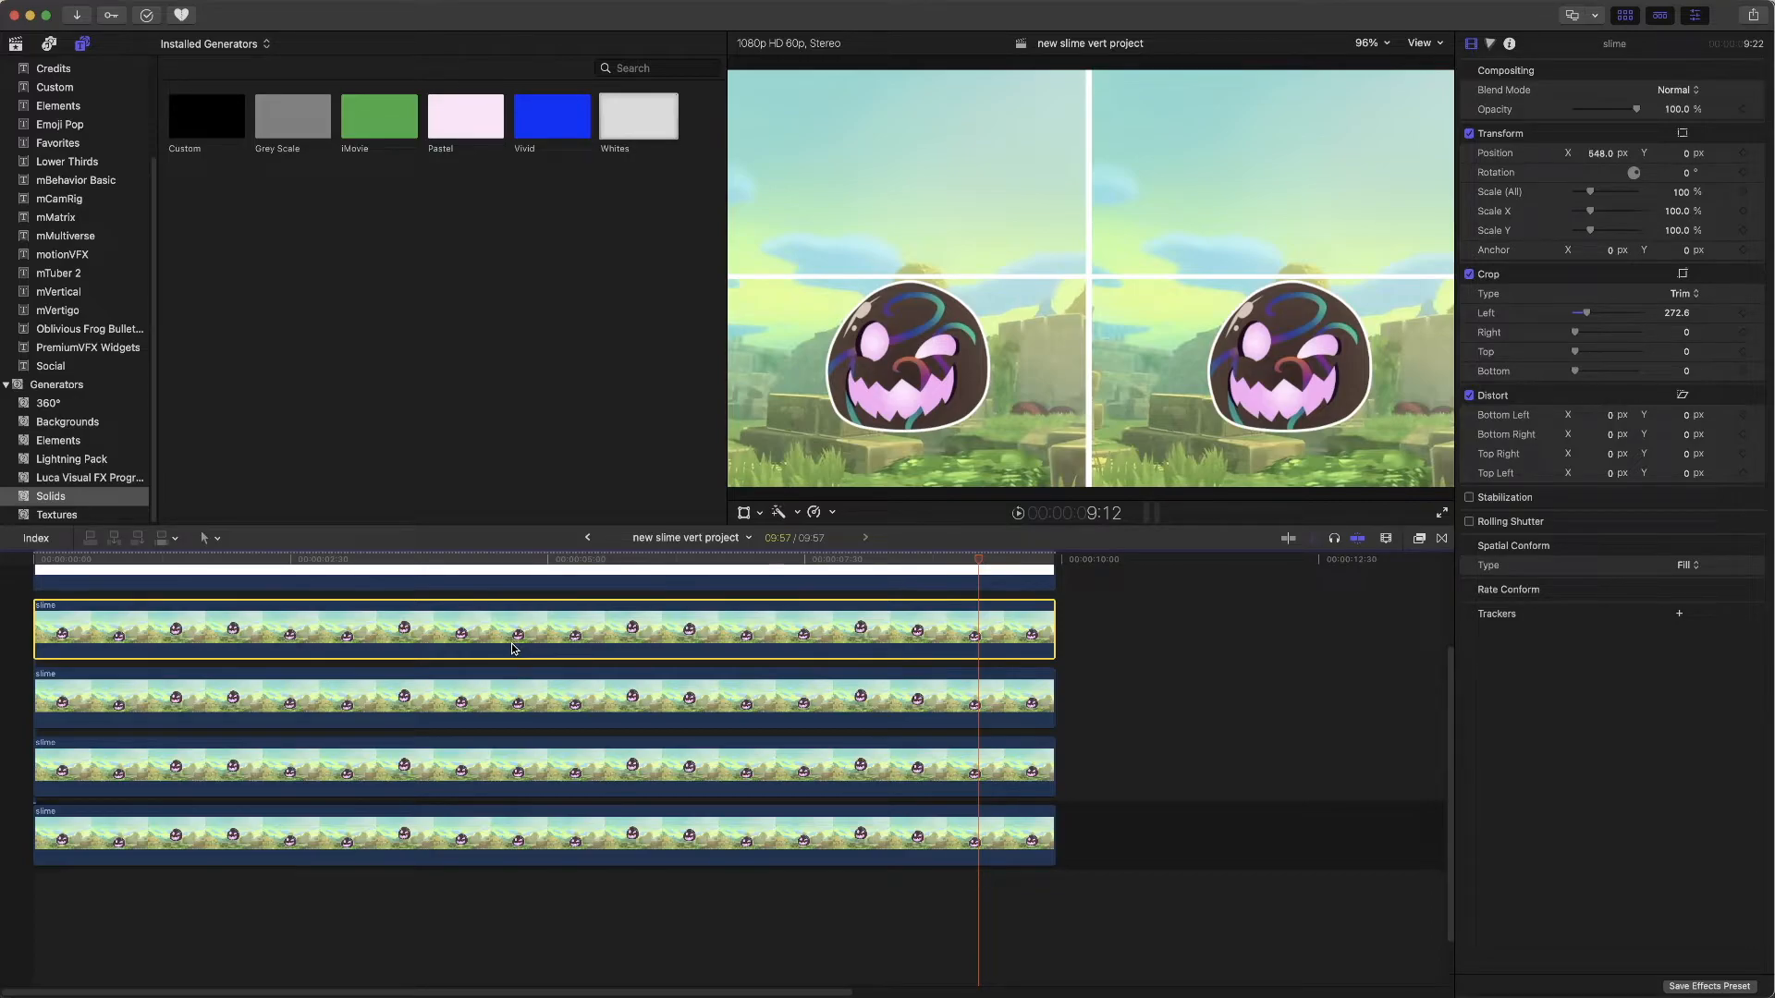
- Raise the topmost slime copy to position Y 453.6 px and trim its bottom by 59 px to meet the horizontal divider
click(528, 722)
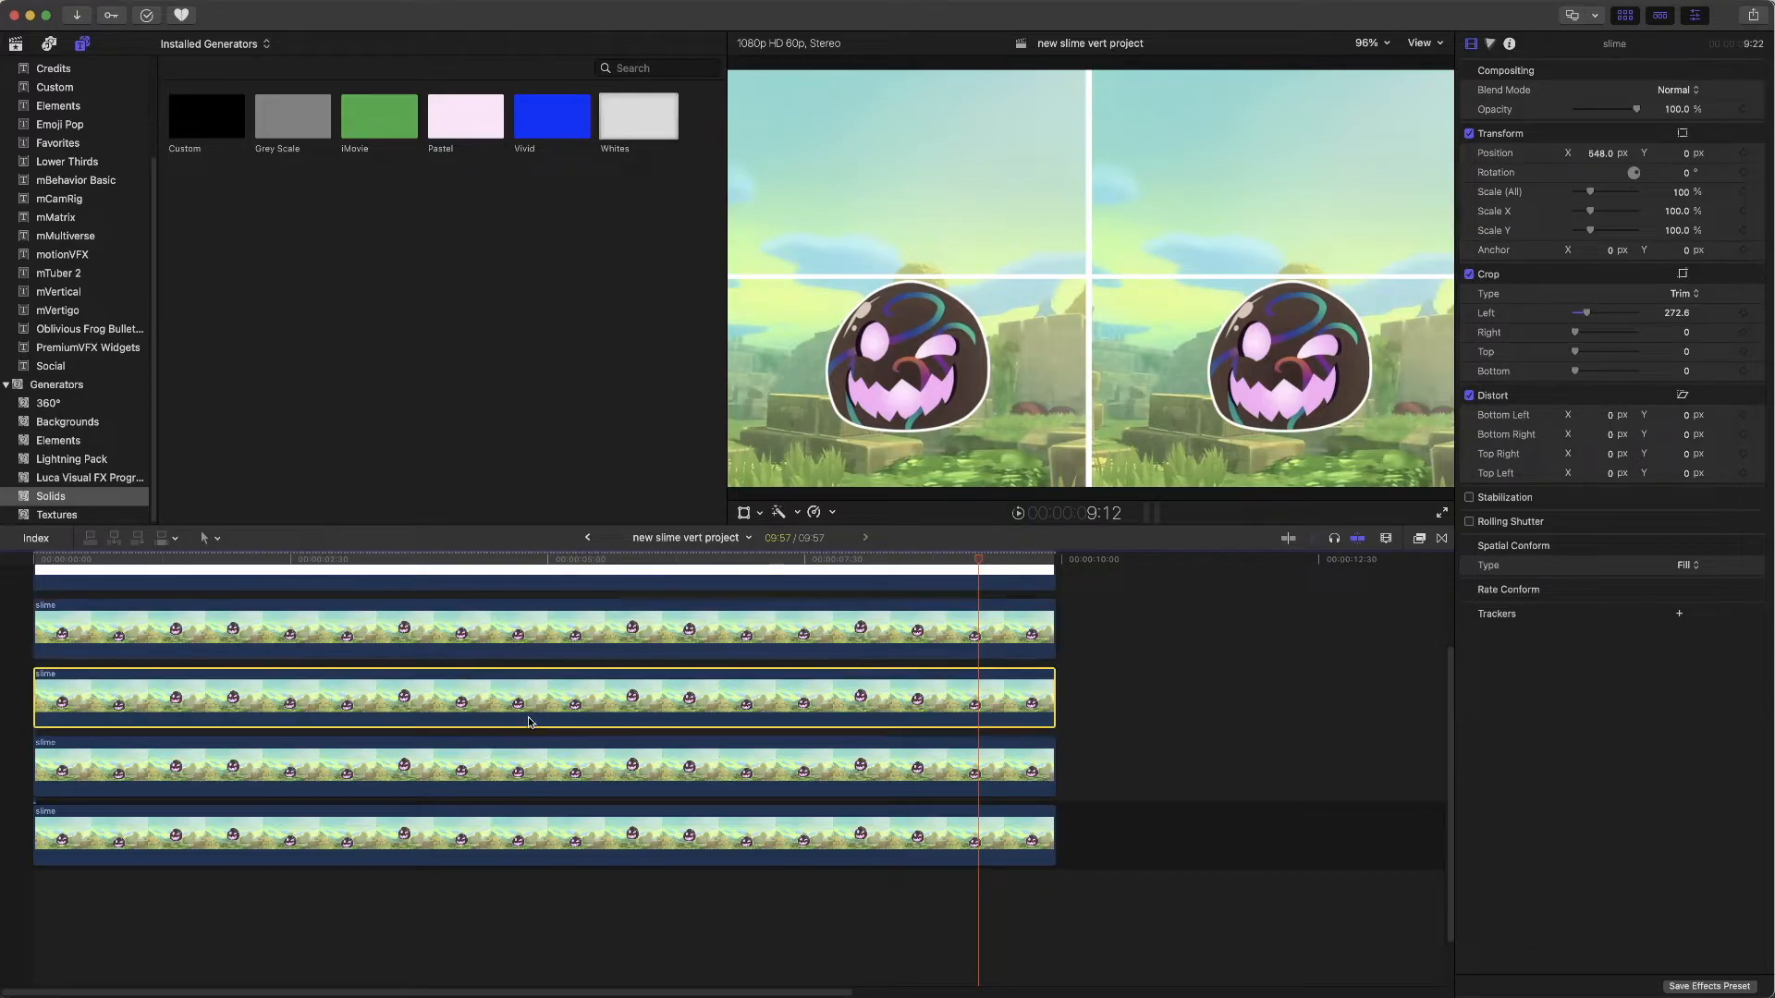
click(497, 635)
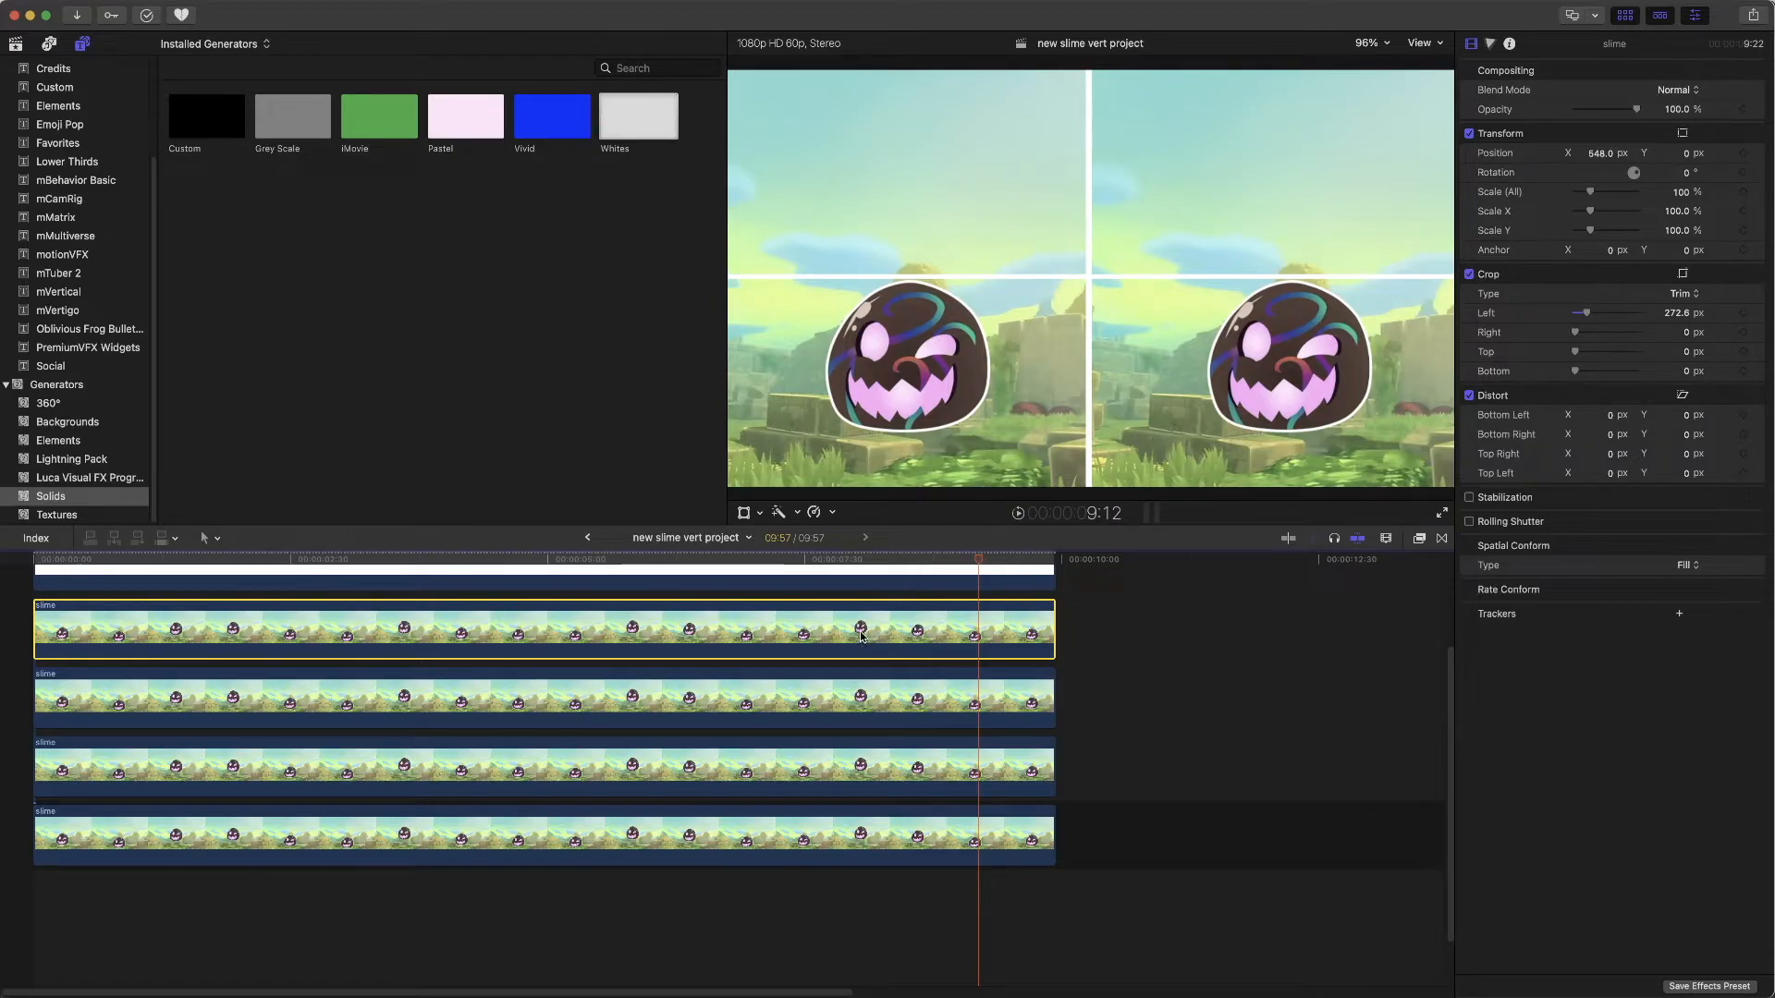
click(835, 702)
click(828, 652)
drag(1688, 159, 1689, 56)
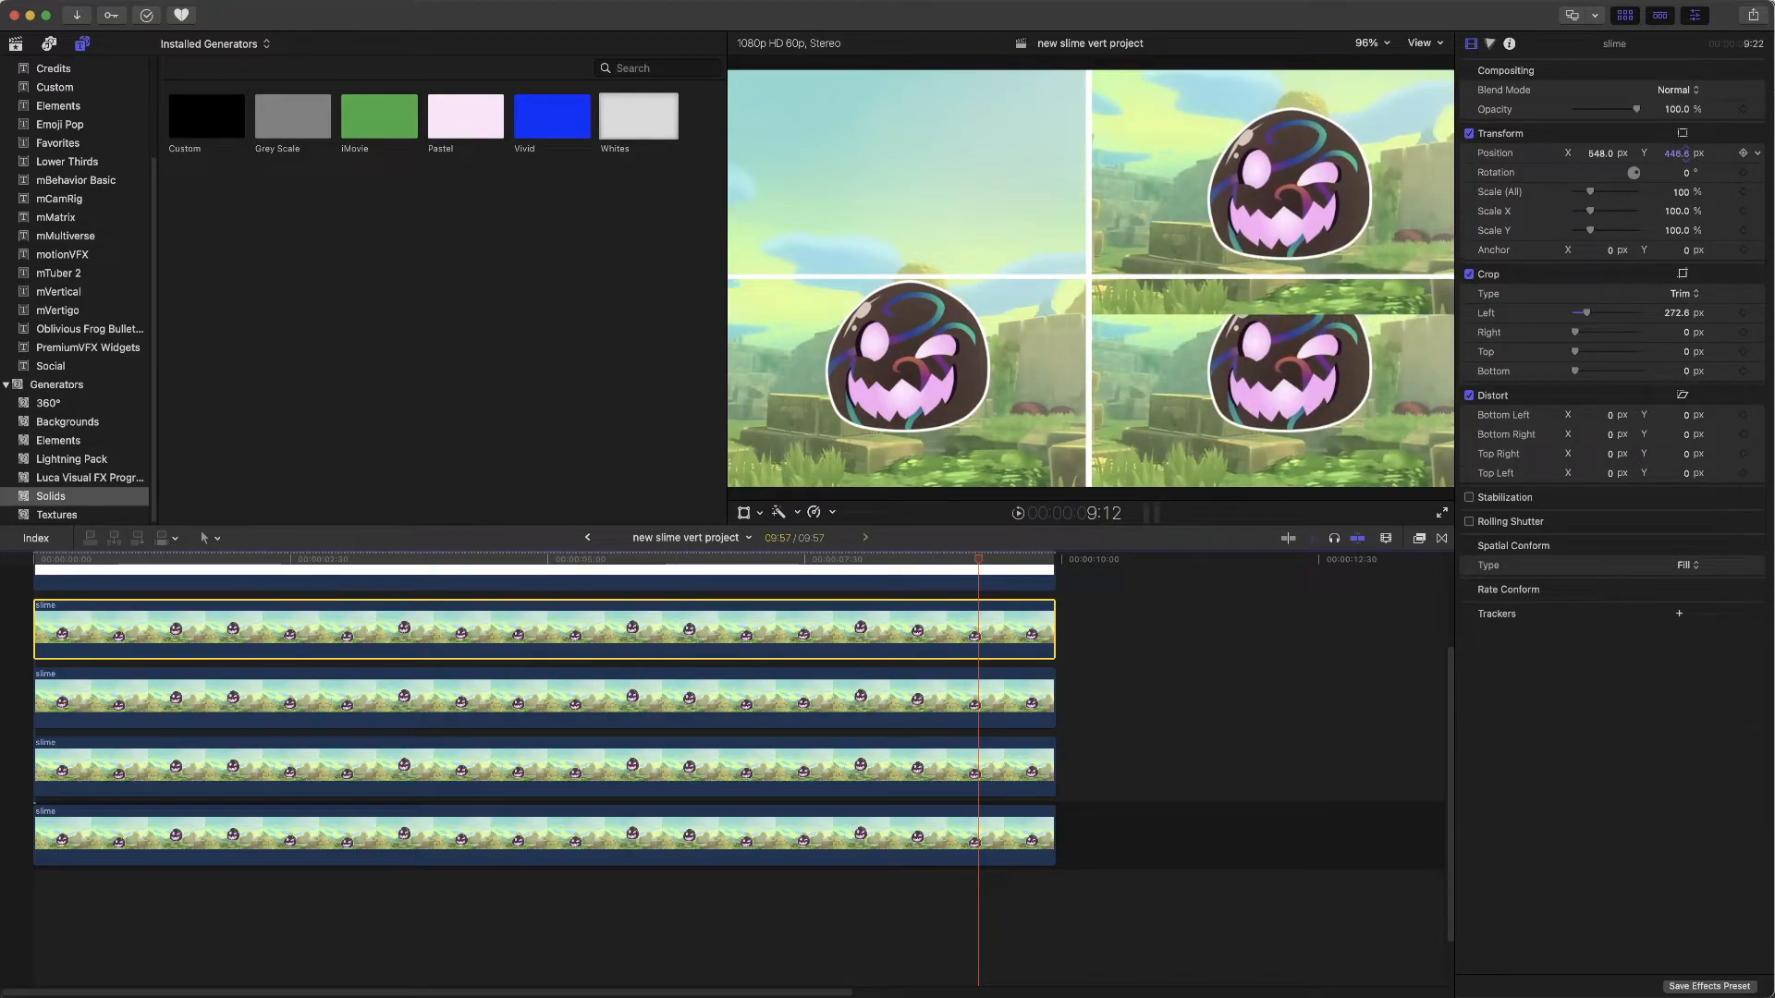
drag(1688, 55, 1688, 52)
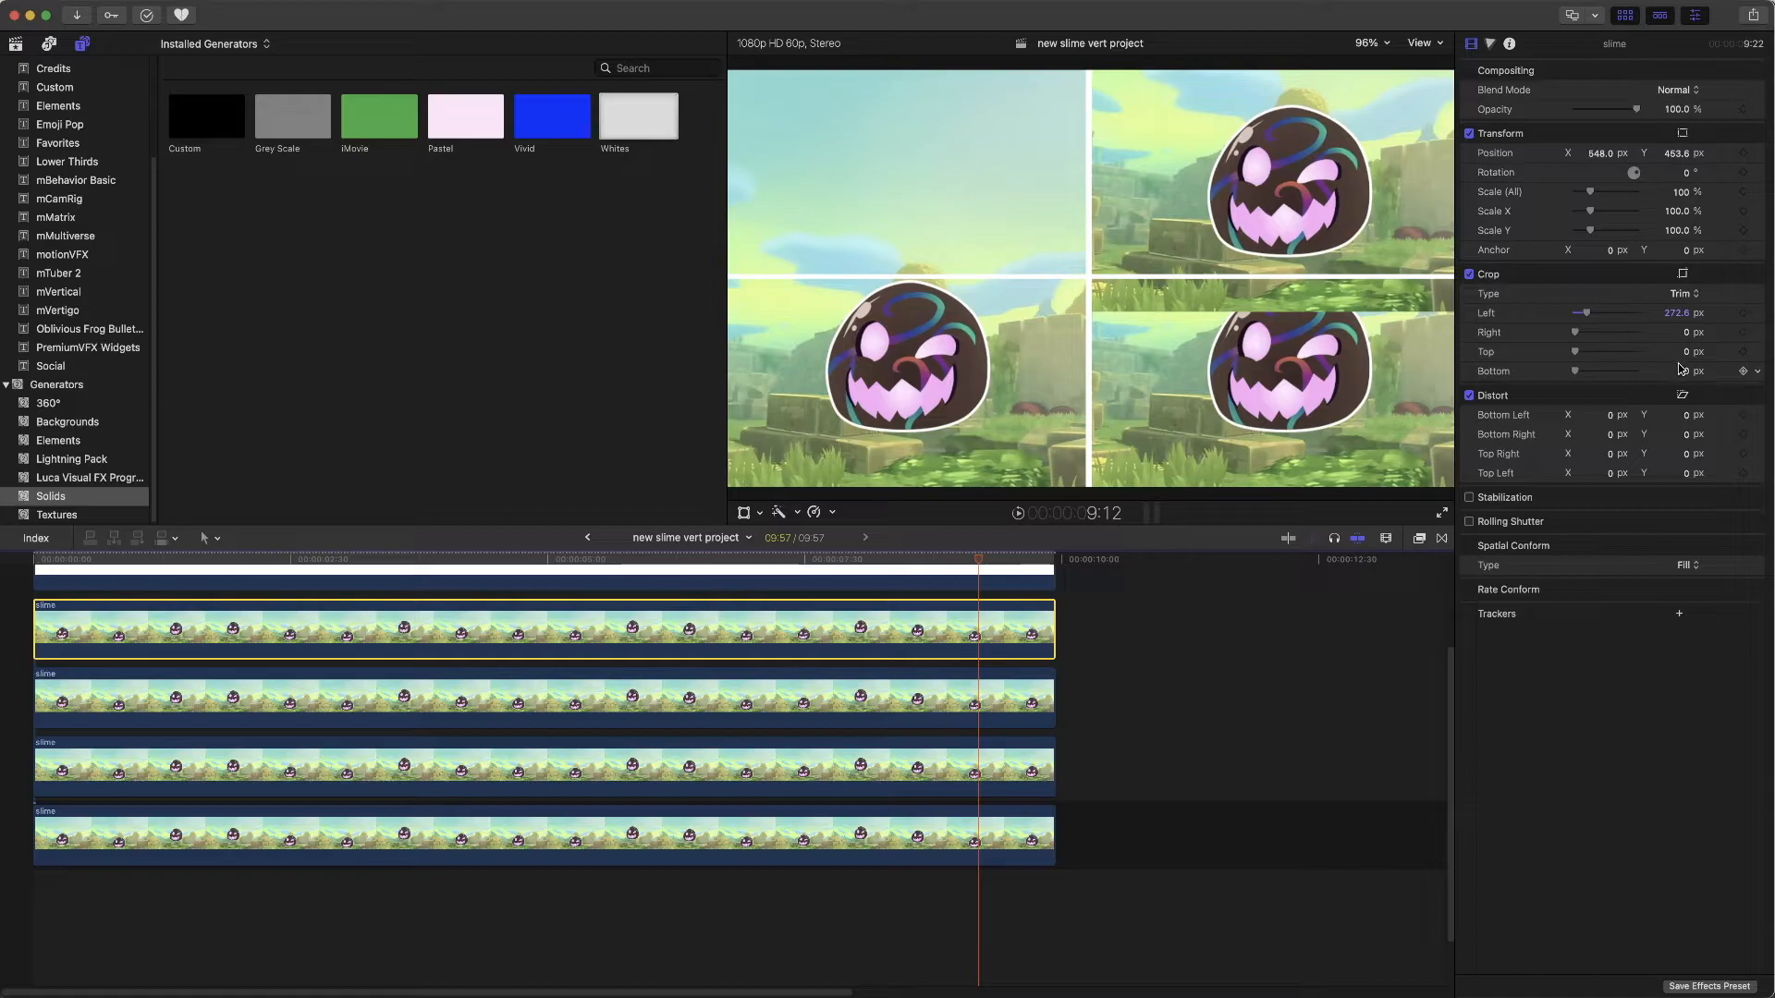
drag(1687, 374, 1687, 360)
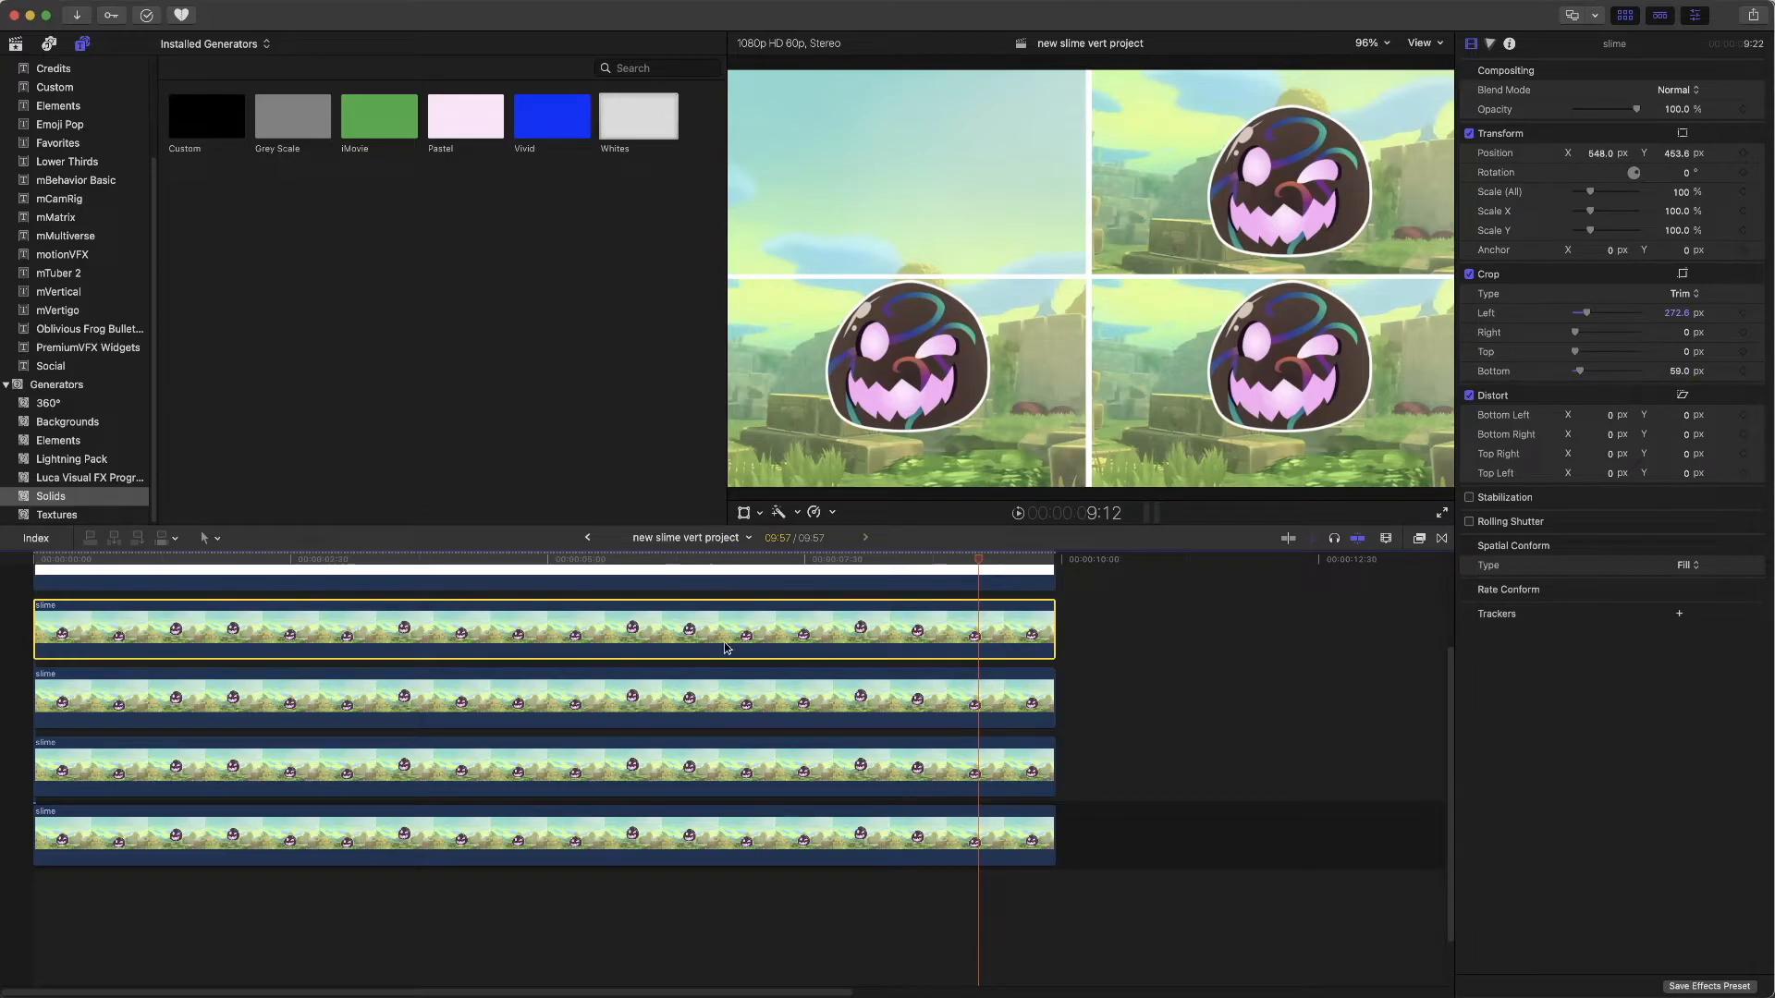
- Move the second slime copy into the frame's upper-left quadrant at position X -471.2 px, Y 538 px, and play the result
click(673, 693)
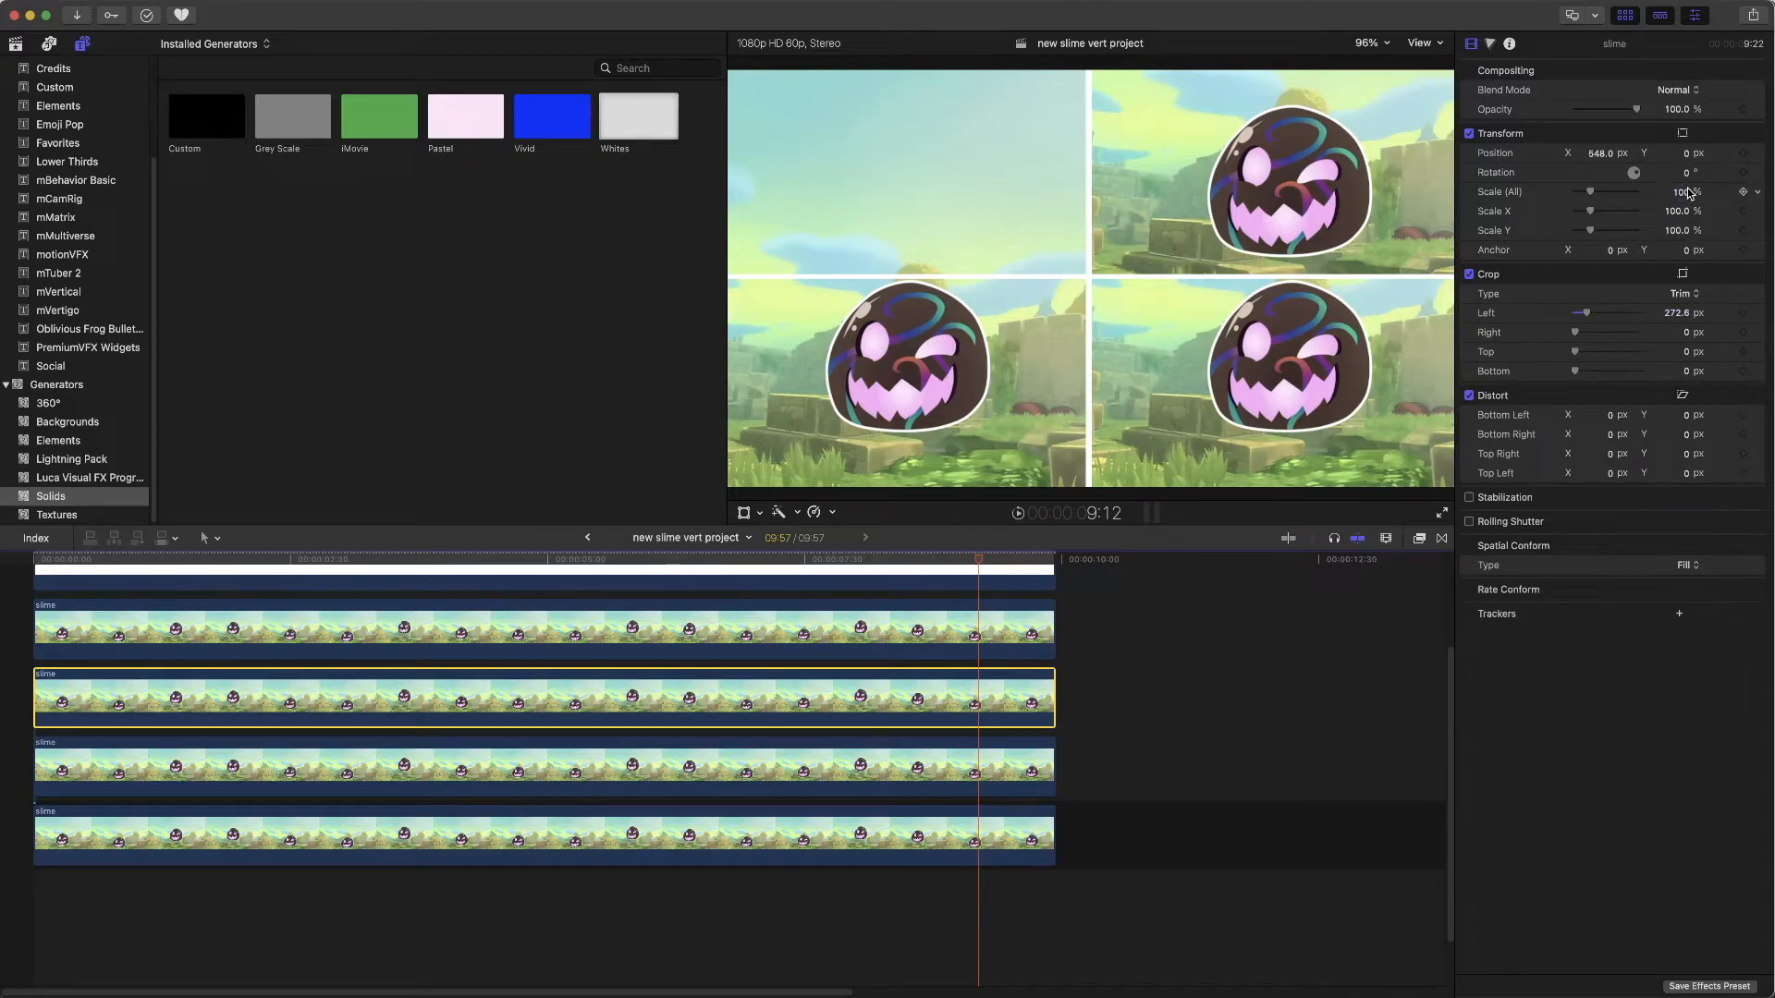
drag(1688, 155, 1689, 69)
drag(1609, 153, 1601, 153)
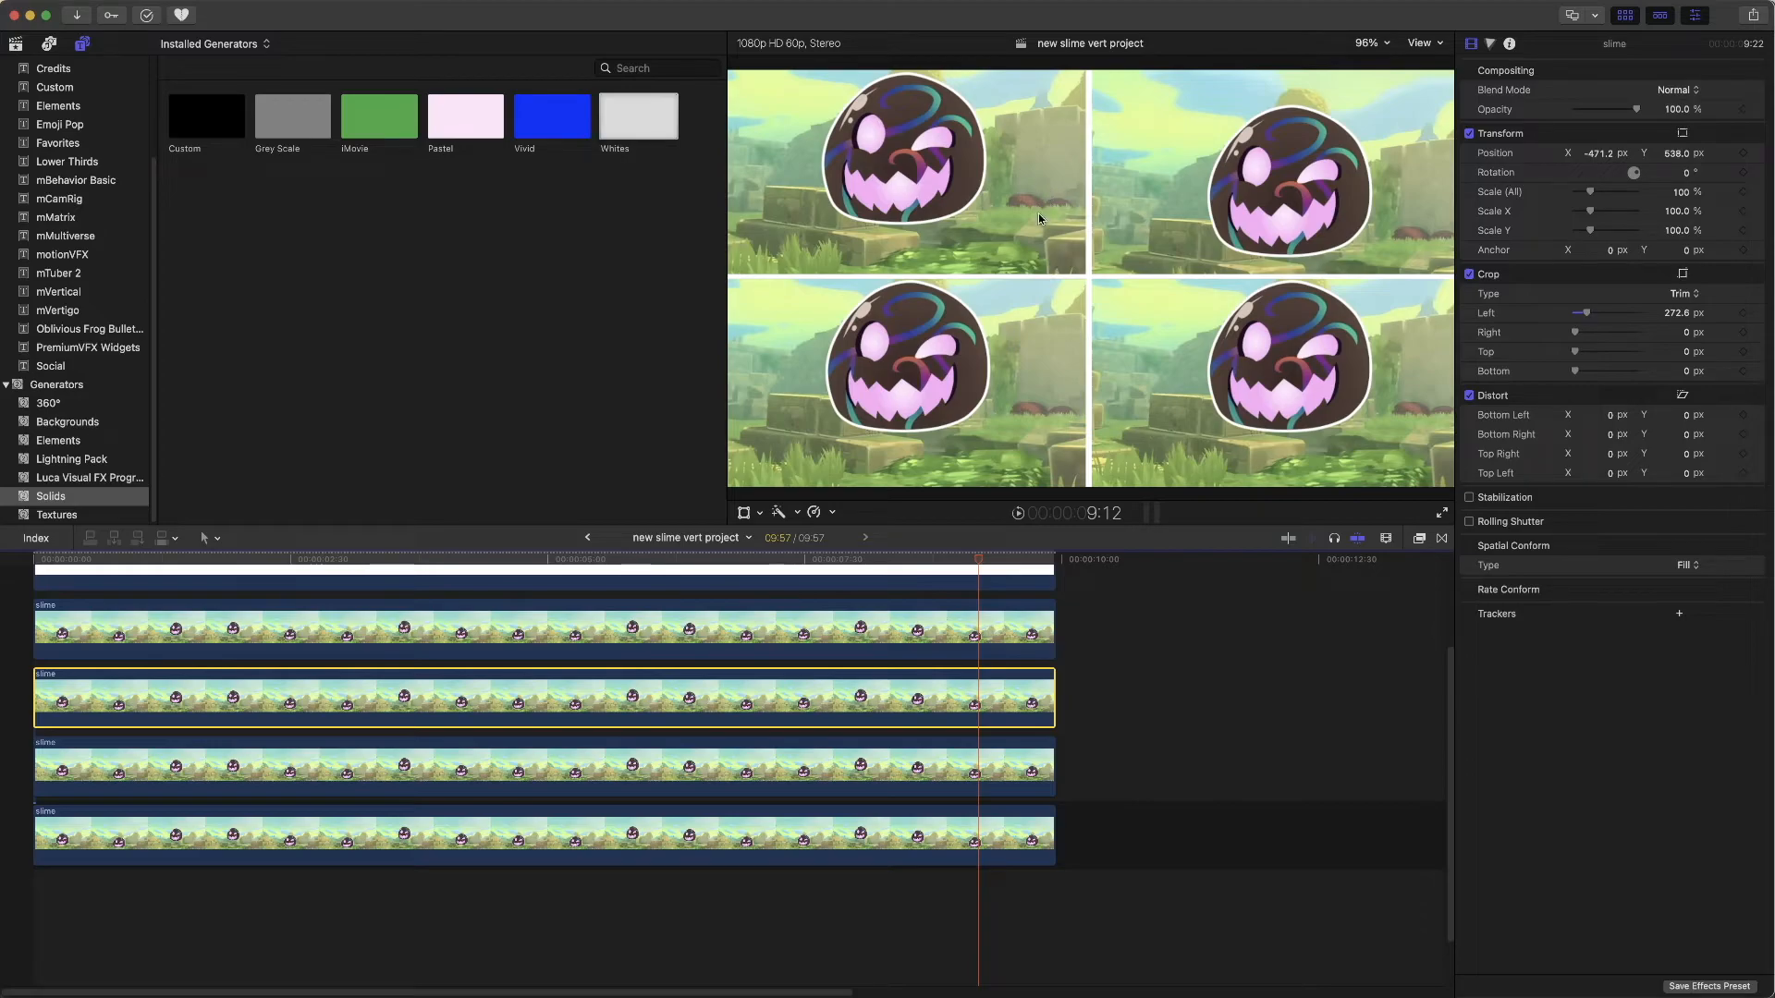
click(1016, 514)
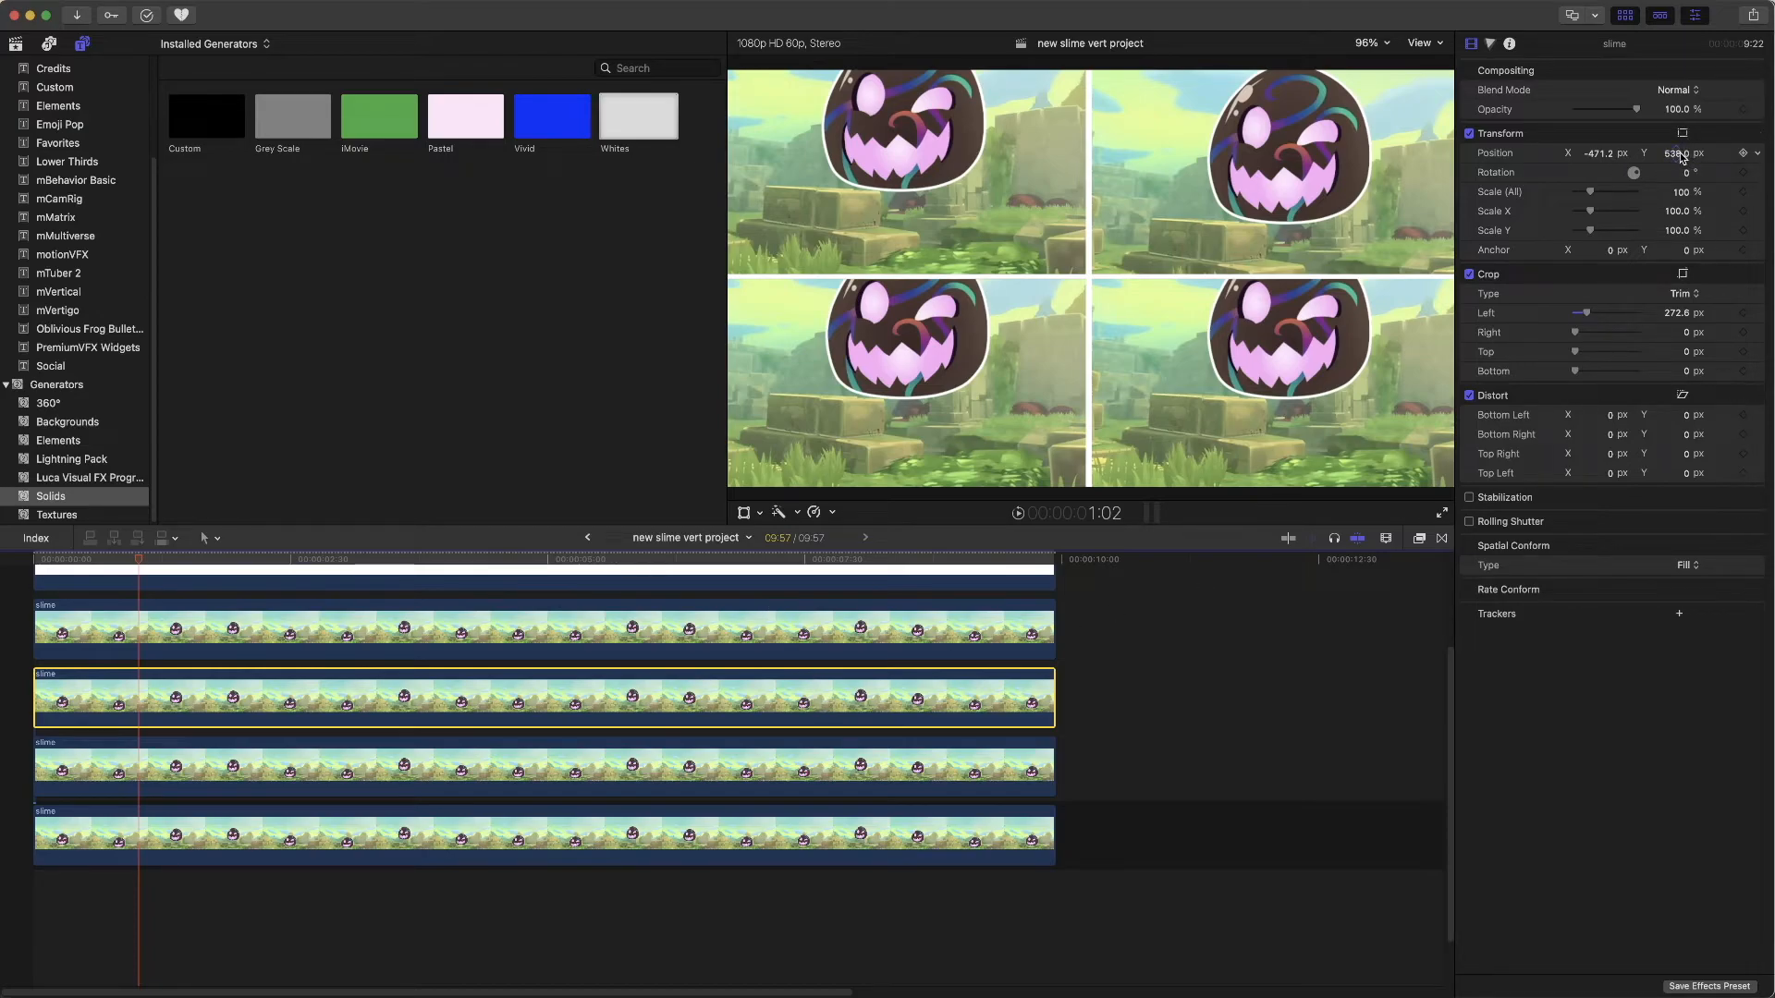
- Set the upper-left slime copy's position Y to 447.2 px and trim its bottom by 66.6 px, and play the result
drag(1681, 157, 1681, 157)
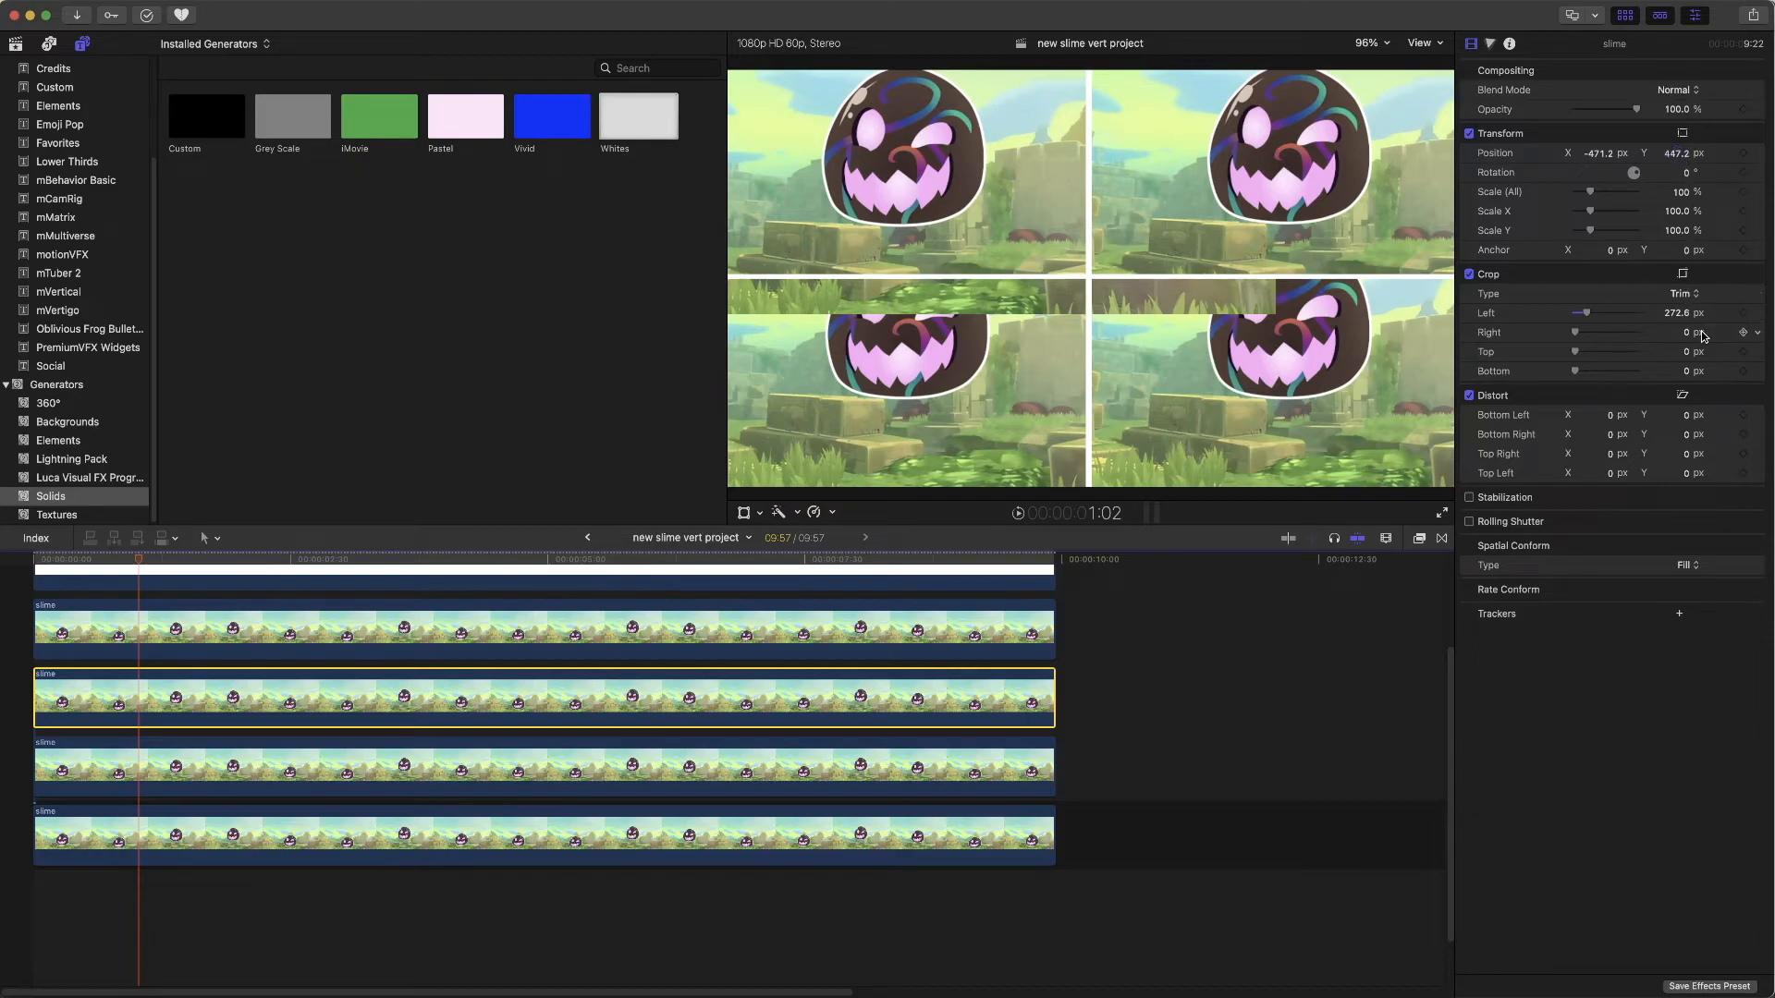
drag(1688, 375, 1686, 372)
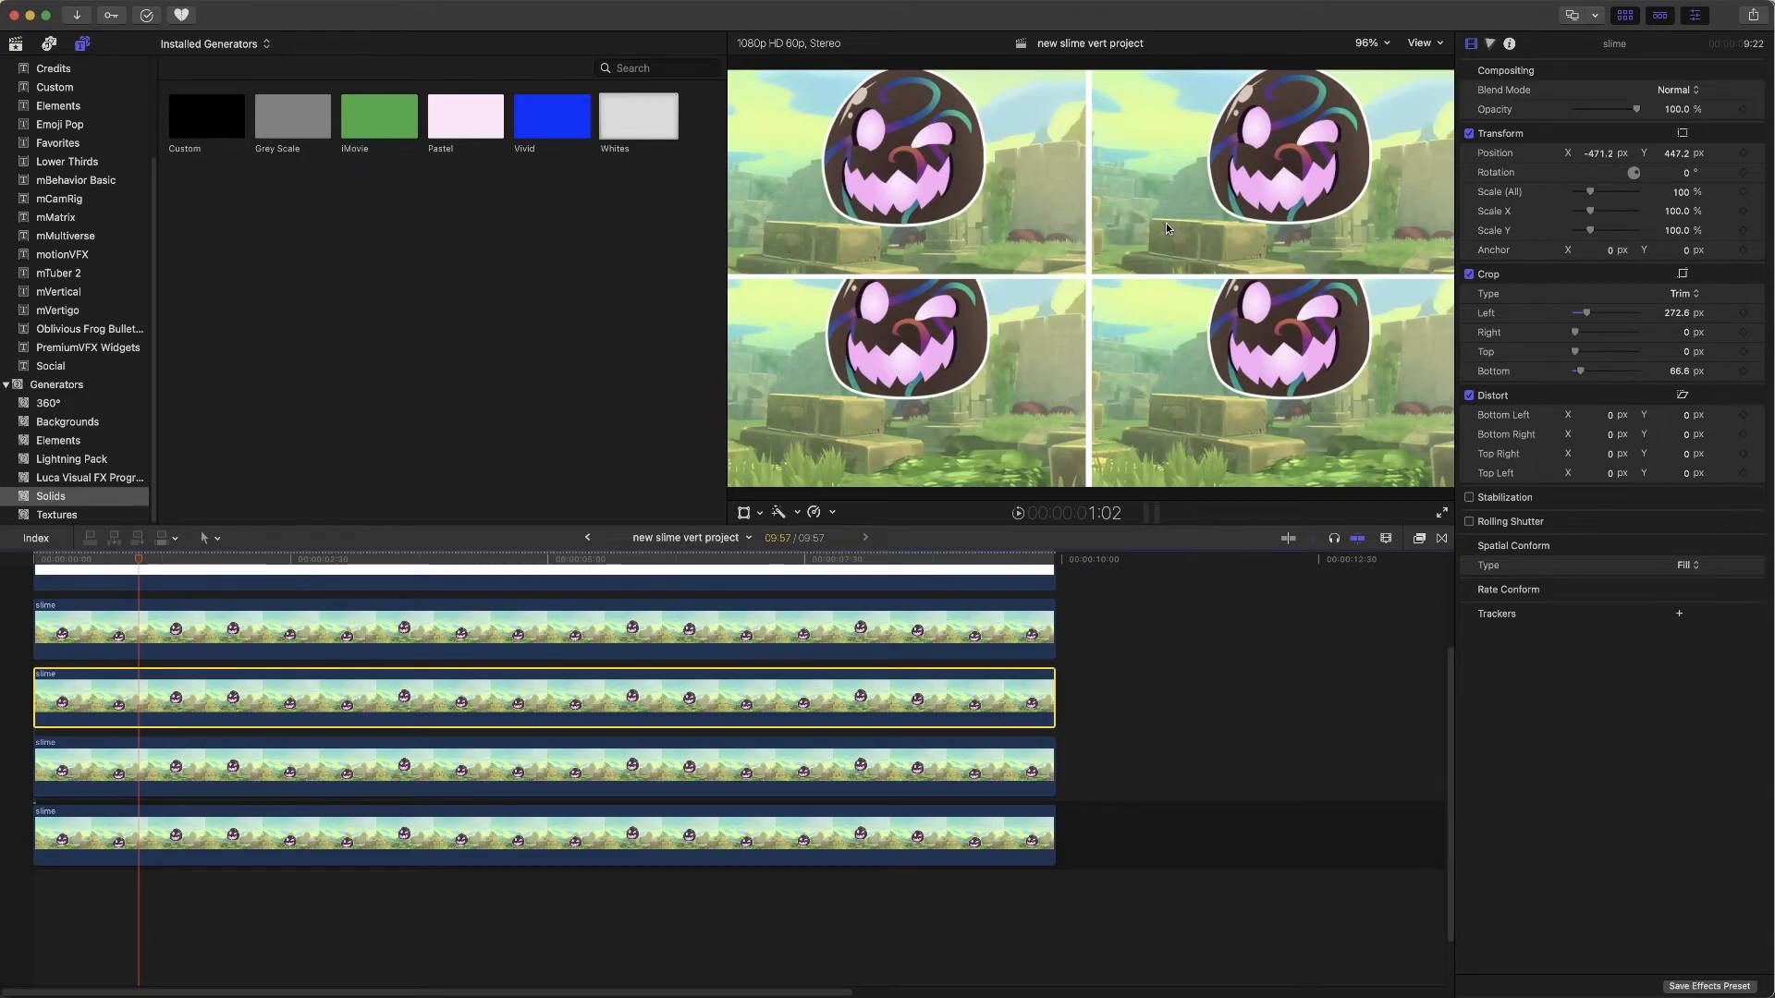
click(1018, 513)
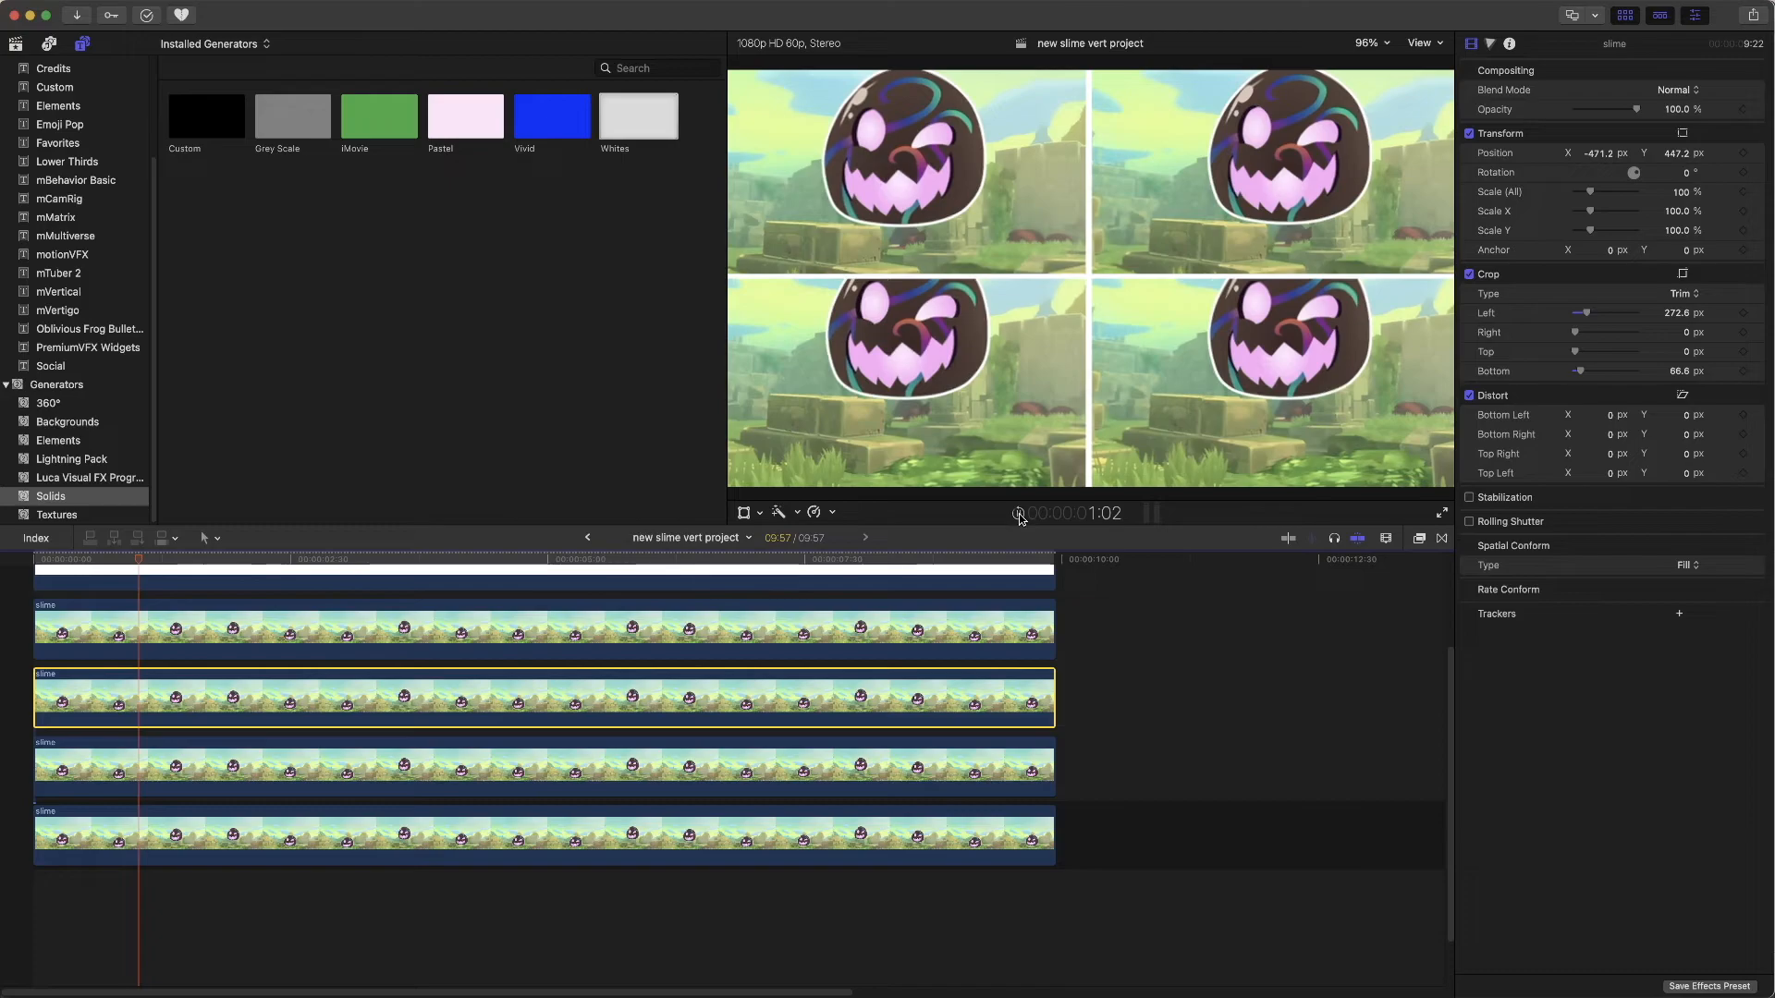